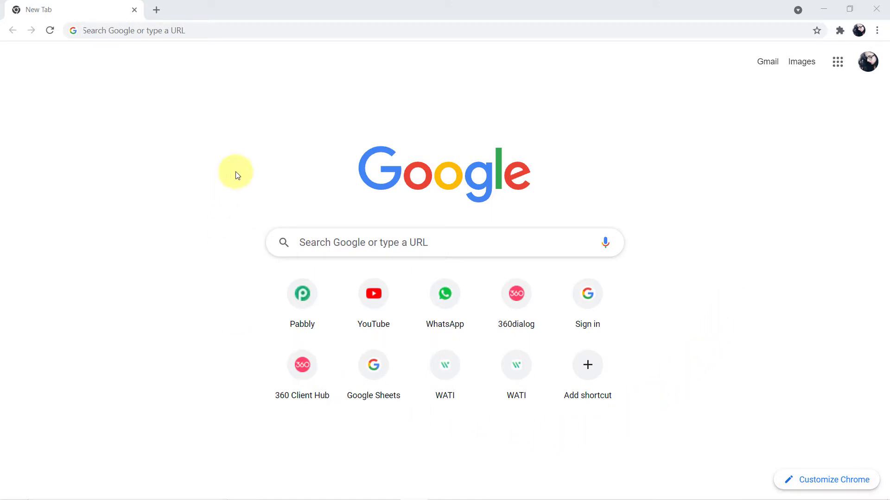
# - Go to pabbly.com and open the product page for Connect
pyautogui.click(219, 31)
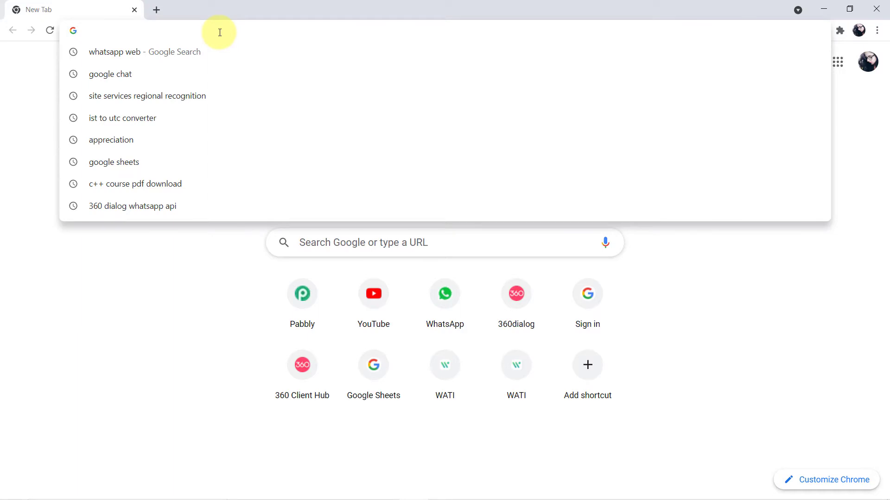
pyautogui.write('pabbly.com')
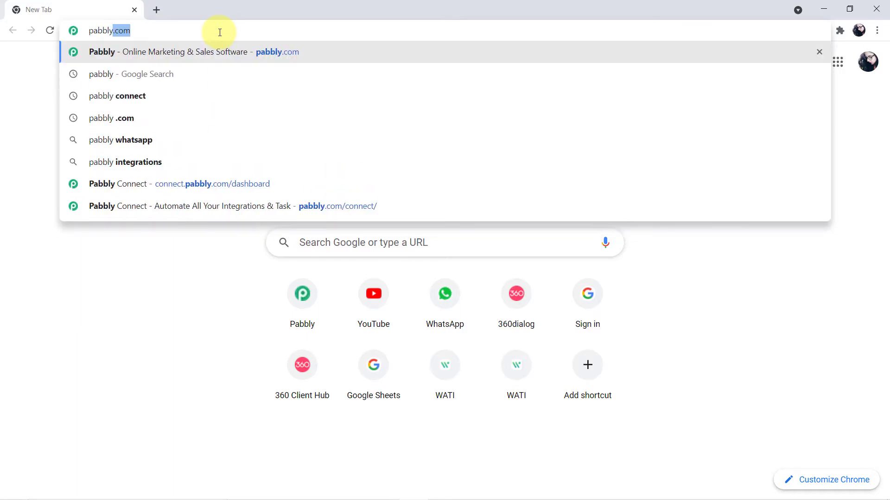
pyautogui.press('Return')
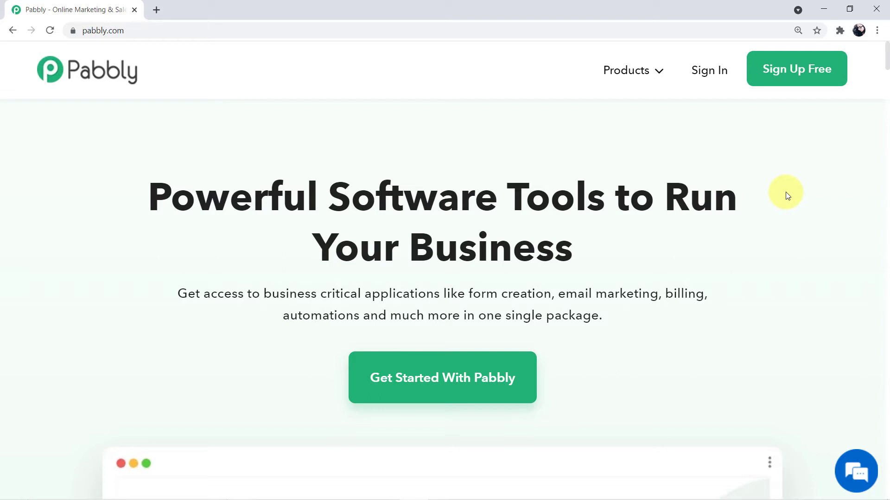
pyautogui.moveTo(638, 75)
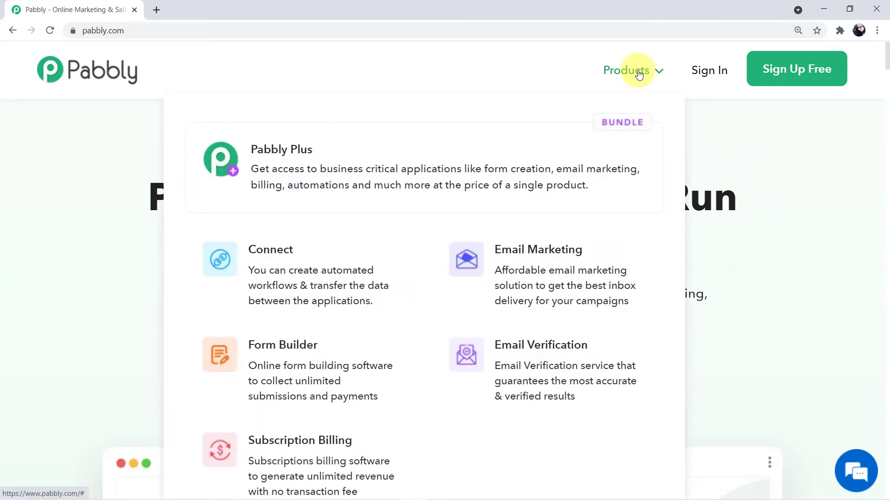
pyautogui.scroll(-1, 589, 216)
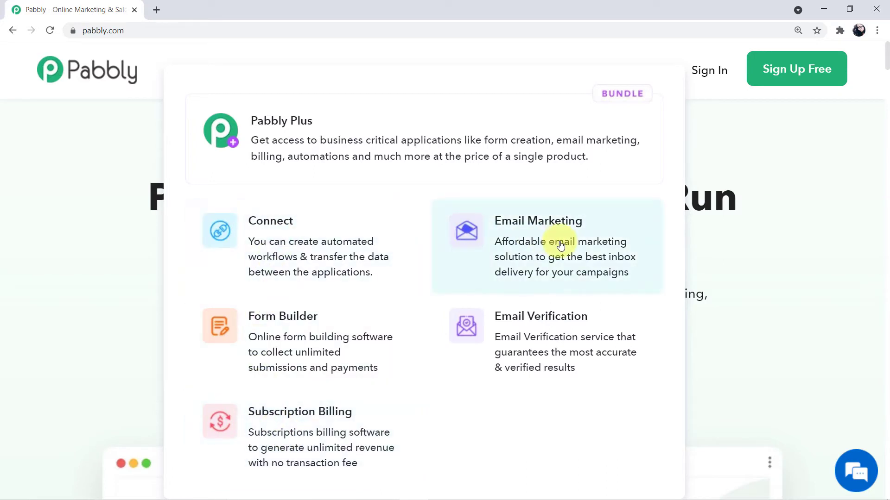
pyautogui.click(313, 231)
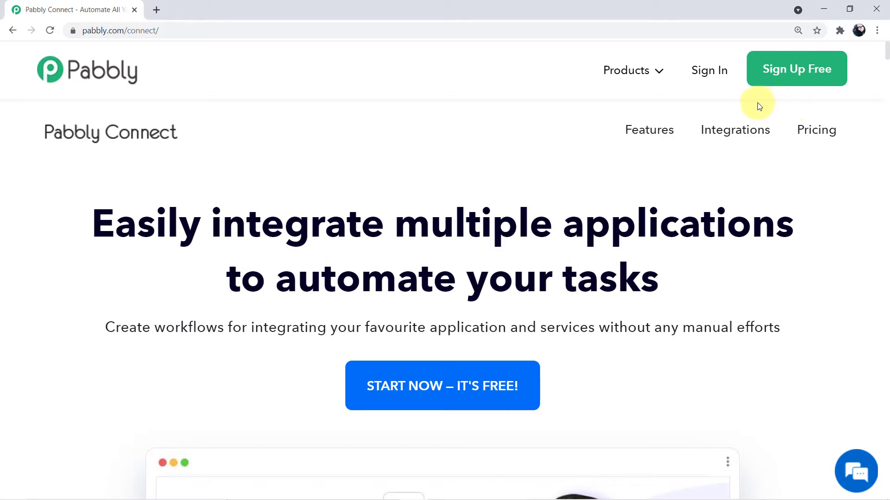
# - Sign in to the Pabbly account and access the Connect application
pyautogui.click(707, 75)
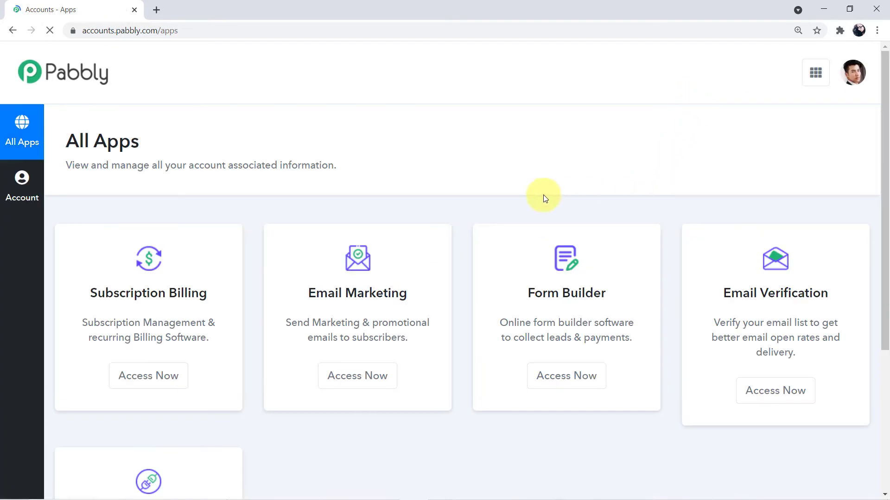
pyautogui.scroll(-1, 508, 160)
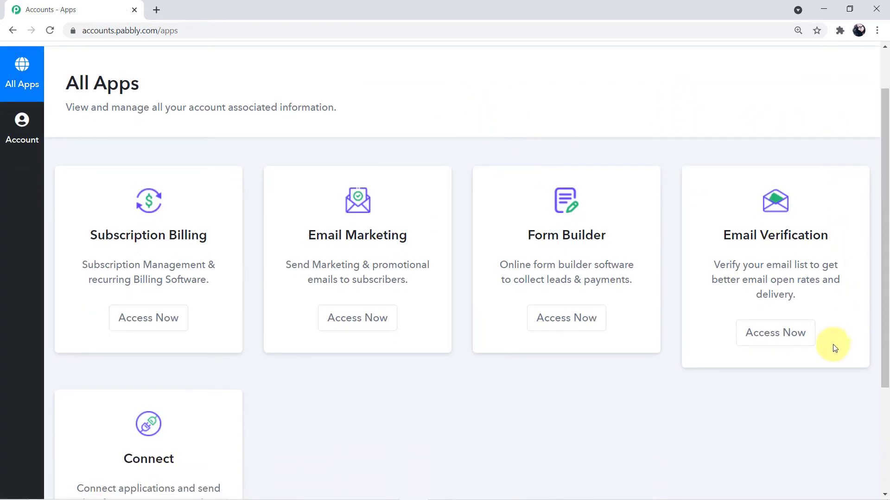
pyautogui.scroll(-2, 510, 399)
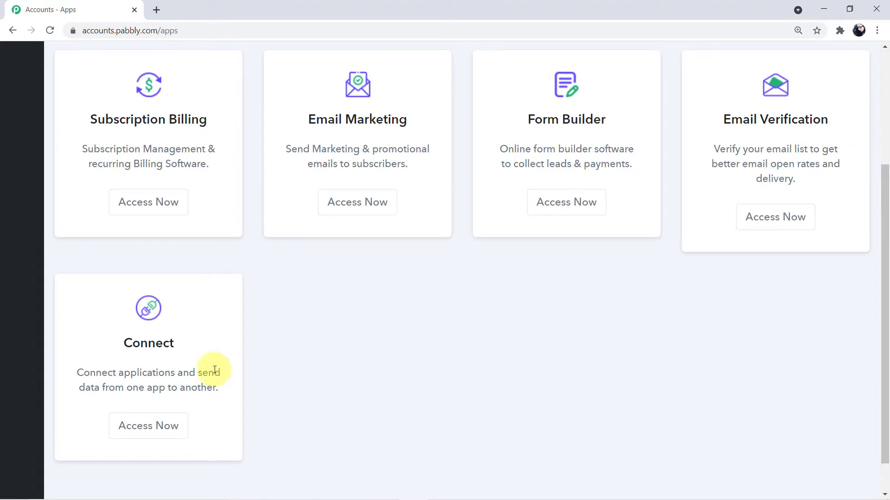
pyautogui.click(173, 423)
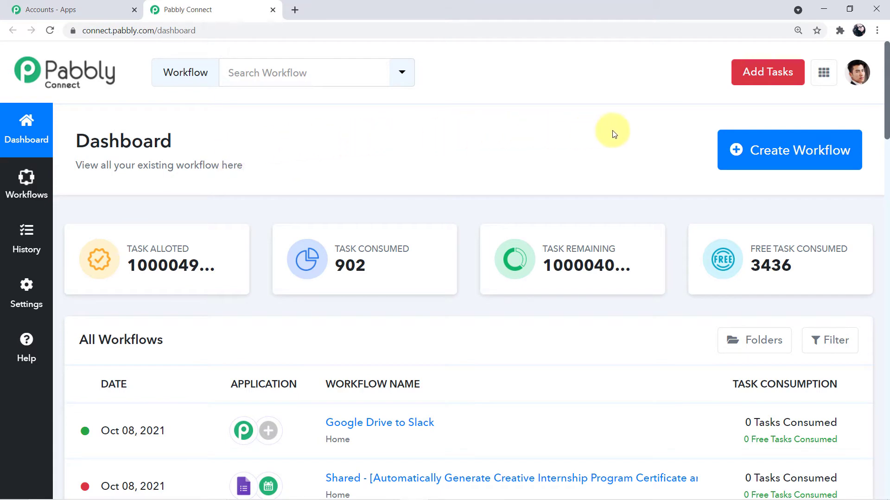
# - Create a new workflow named "Create and Send Certificates on WhatsApp"
pyautogui.scroll(-10, 556, 315)
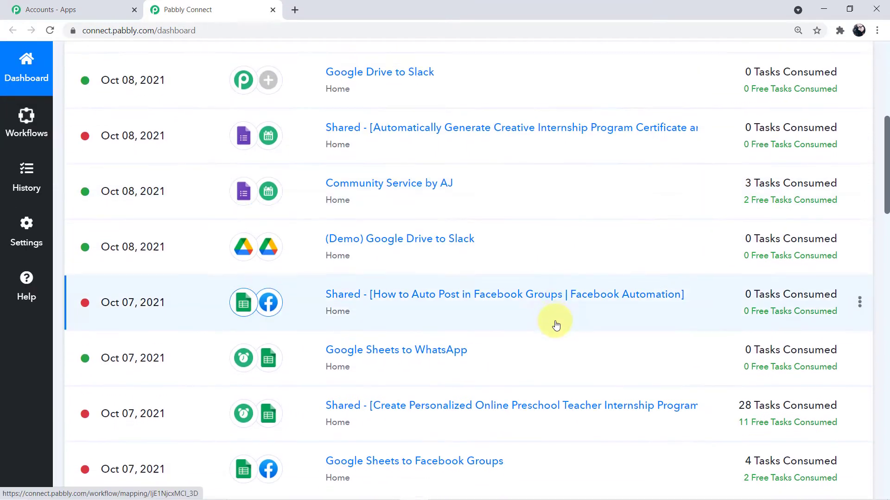
pyautogui.scroll(10, 556, 324)
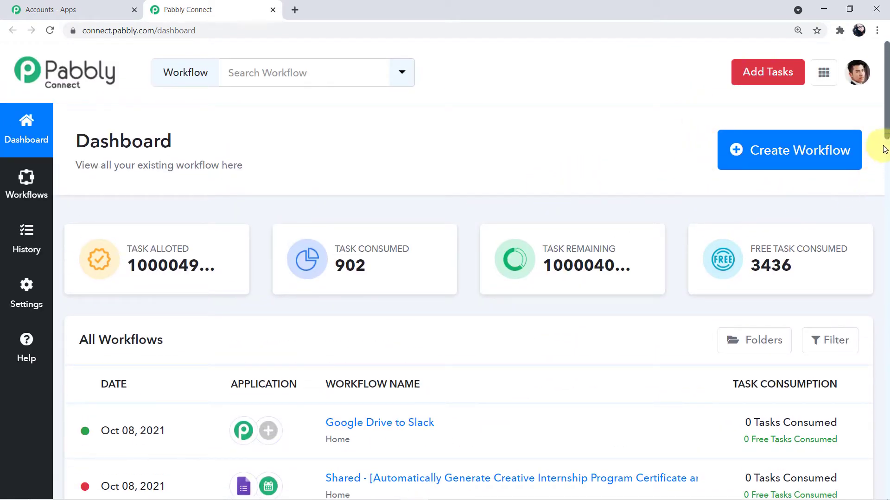
pyautogui.click(805, 171)
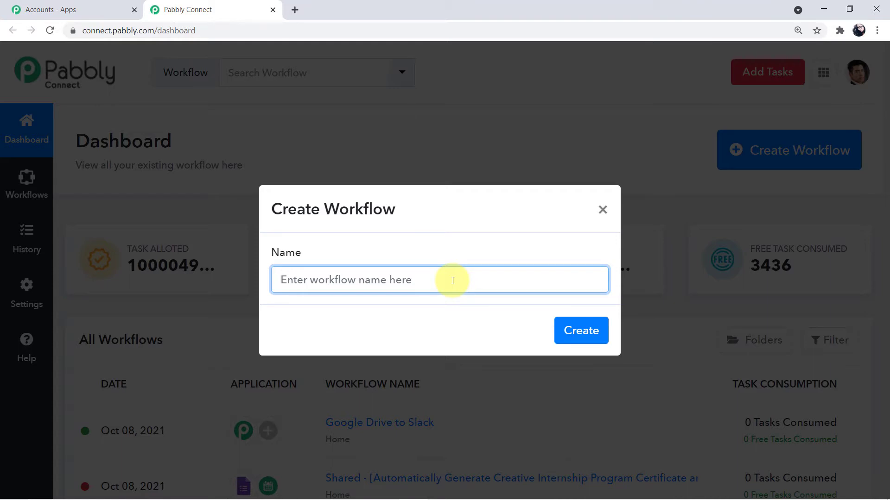
pyautogui.write('Create and Send Certificates on WhatsApp')
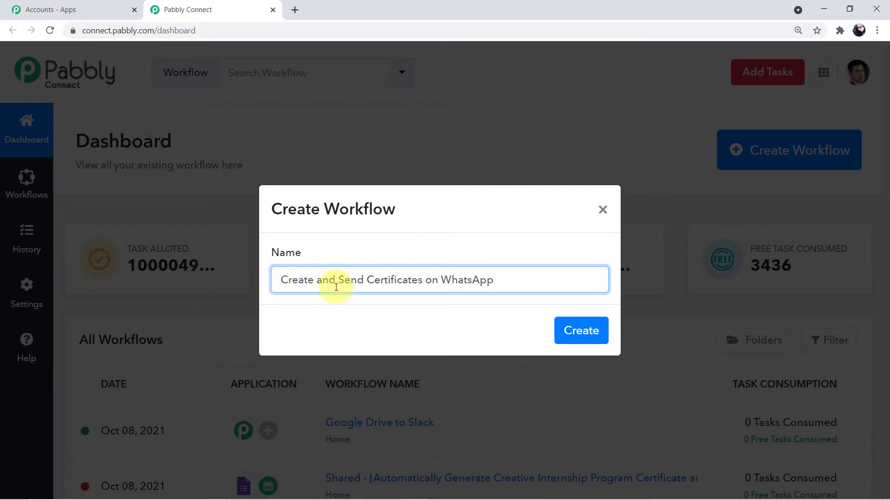
pyautogui.moveTo(280, 282); pyautogui.dragTo(509, 277)
pyautogui.click(509, 277)
pyautogui.click(581, 330)
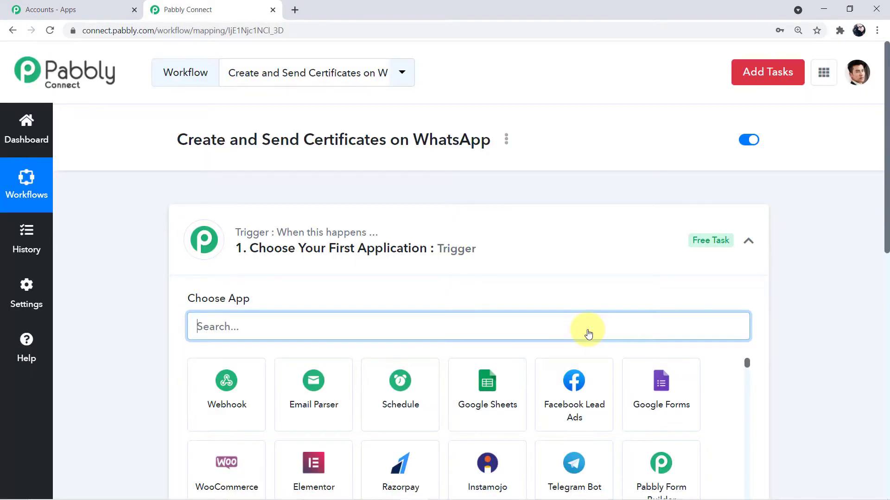
# - Set the workflow's trigger app to Google Forms with the trigger event New Response in Spreadsheet
pyautogui.click(750, 243)
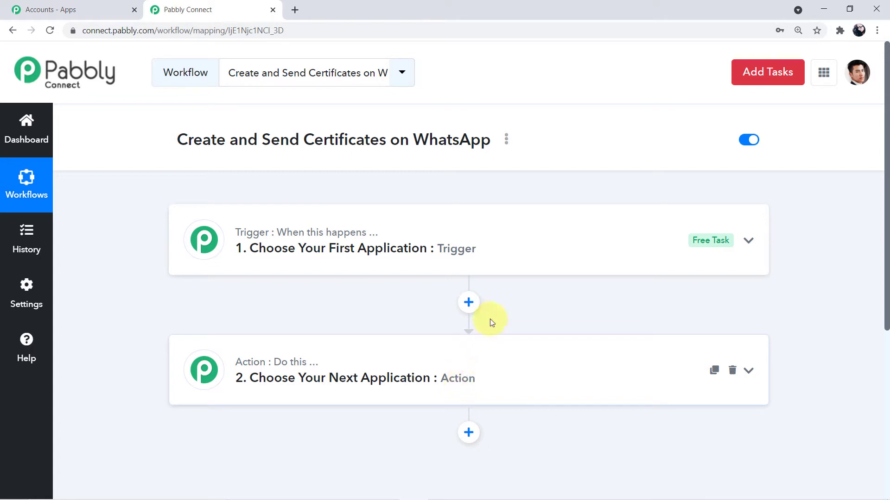
pyautogui.click(518, 265)
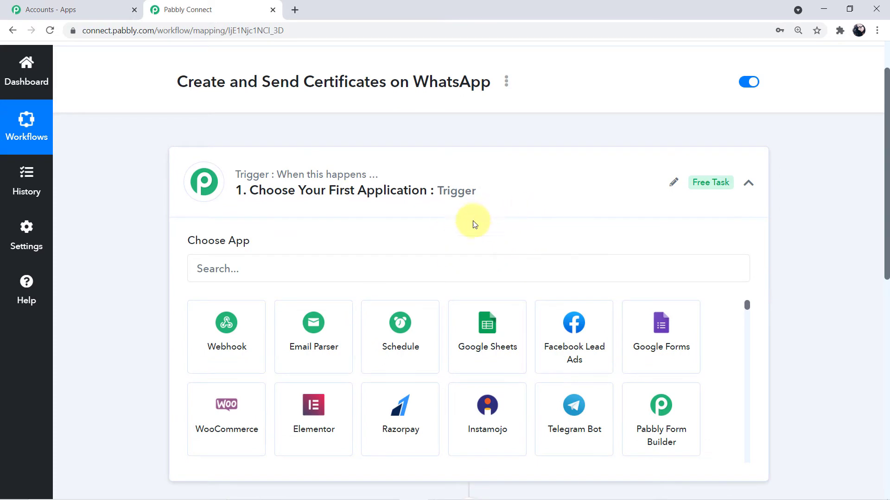
pyautogui.click(400, 278)
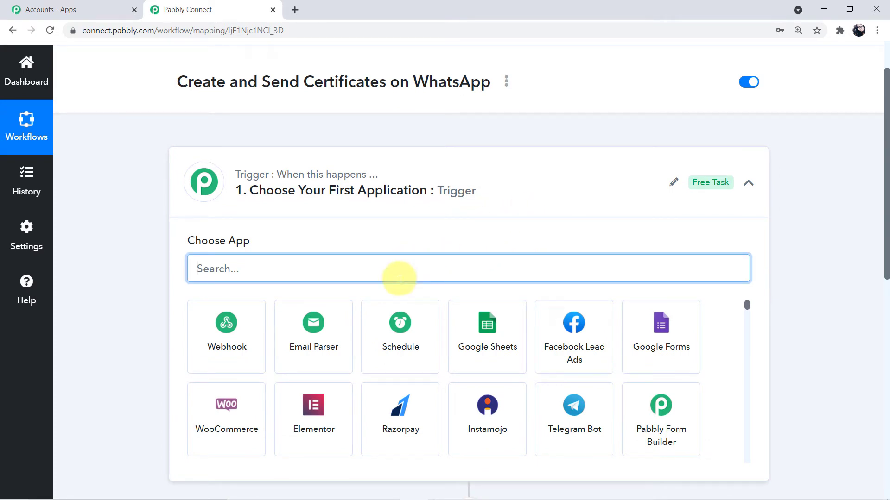
pyautogui.write('Google')
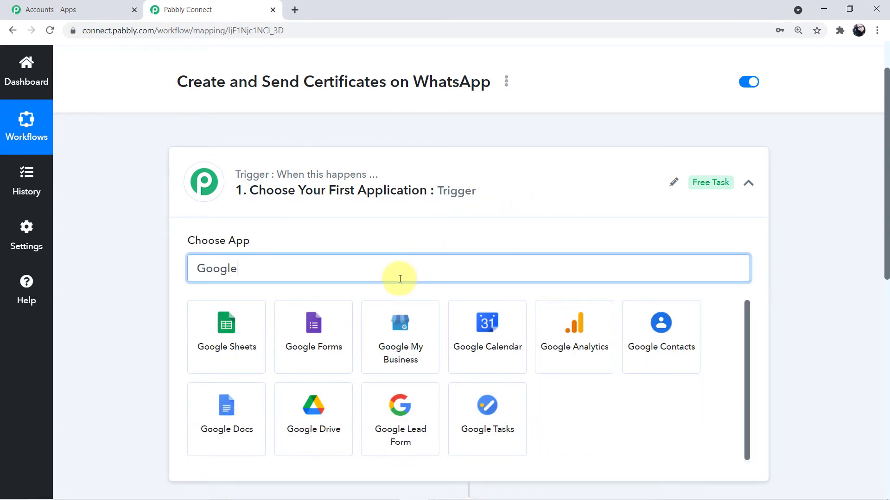
pyautogui.write(' F0')
pyautogui.press('BackSpace')
pyautogui.write('o')
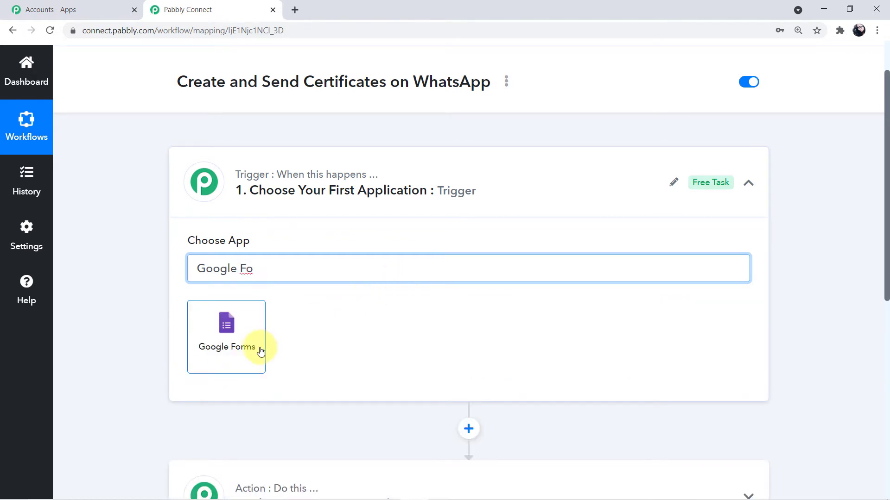
pyautogui.click(260, 350)
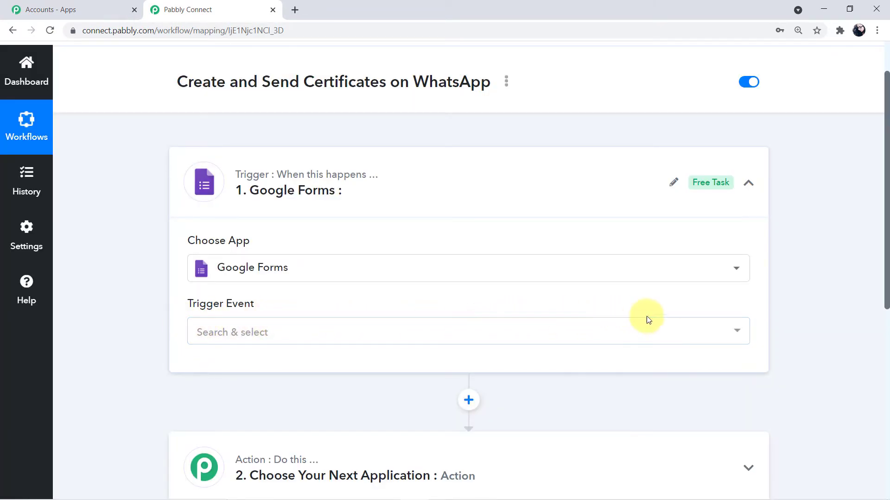
pyautogui.click(742, 336)
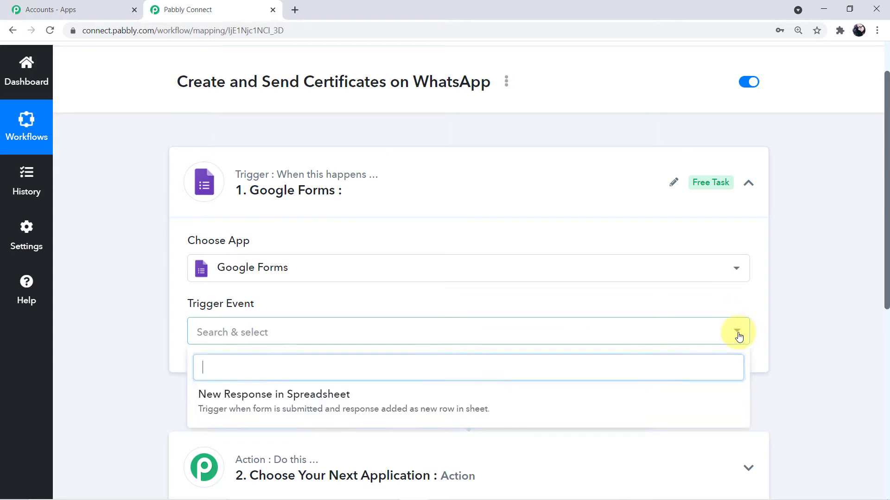
pyautogui.click(359, 399)
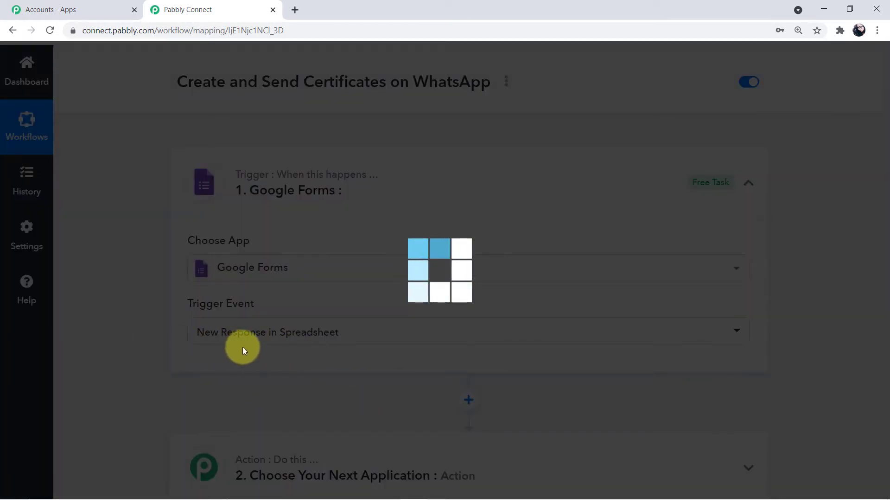
# - Examine the Google Forms trigger's webhook URL and the setup instructions listed beneath it
pyautogui.scroll(-2, 329, 347)
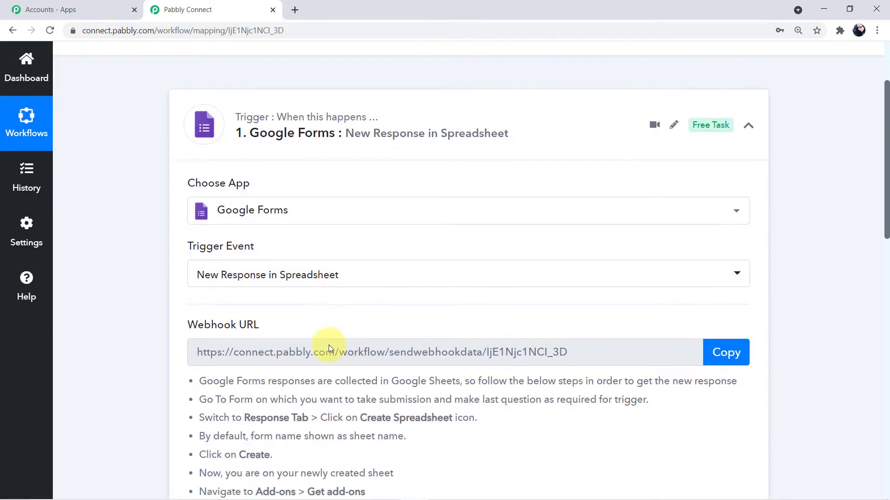
pyautogui.moveTo(193, 293); pyautogui.dragTo(619, 294)
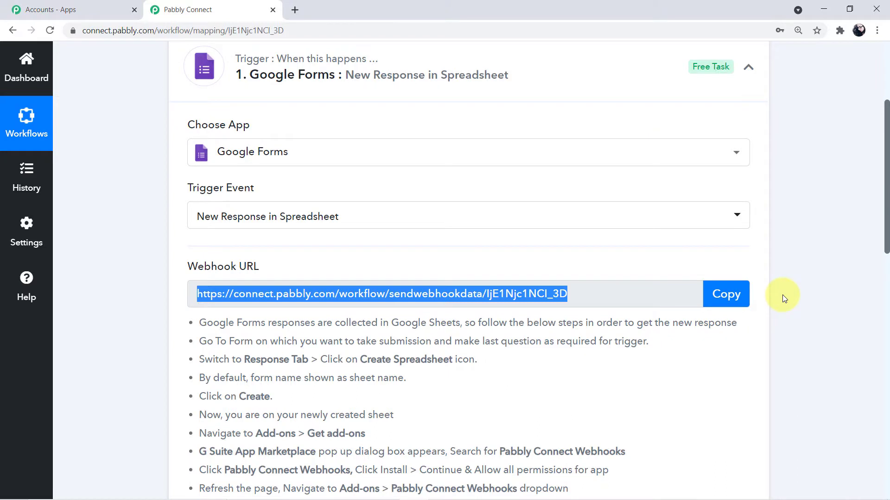
pyautogui.click(782, 295)
pyautogui.scroll(-1, 782, 294)
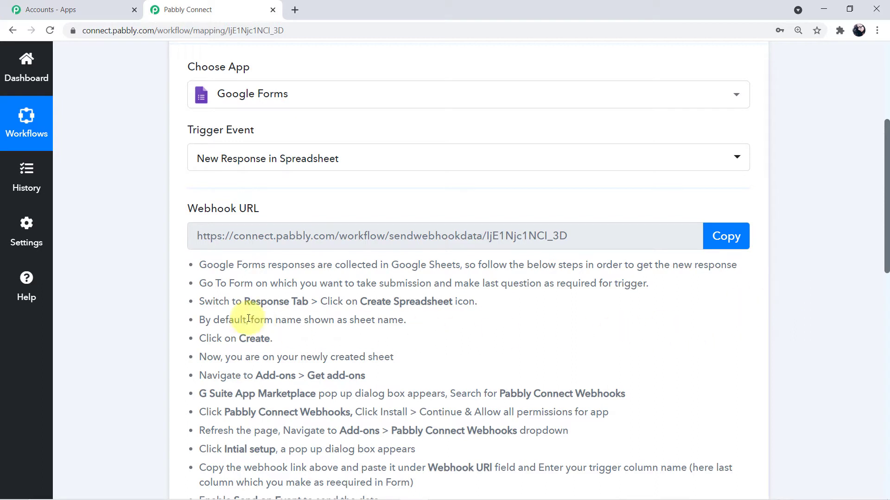
pyautogui.moveTo(185, 267); pyautogui.dragTo(532, 338)
pyautogui.click(499, 334)
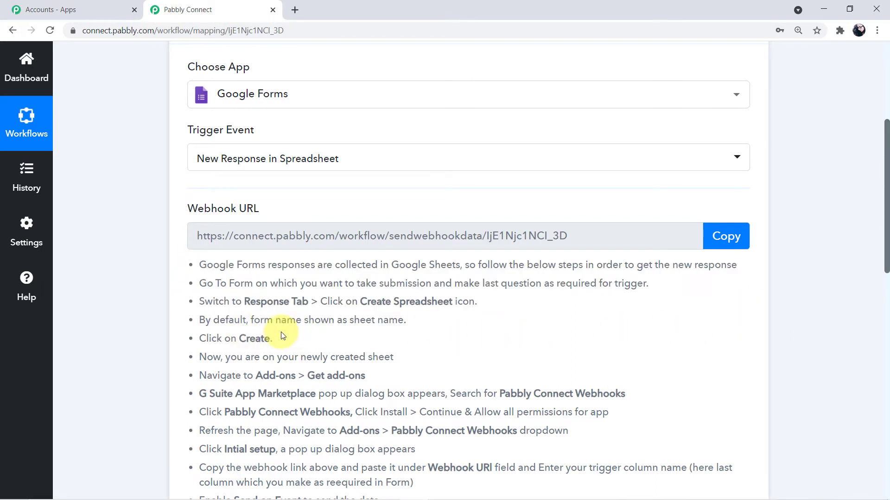
pyautogui.moveTo(286, 340); pyautogui.dragTo(191, 266)
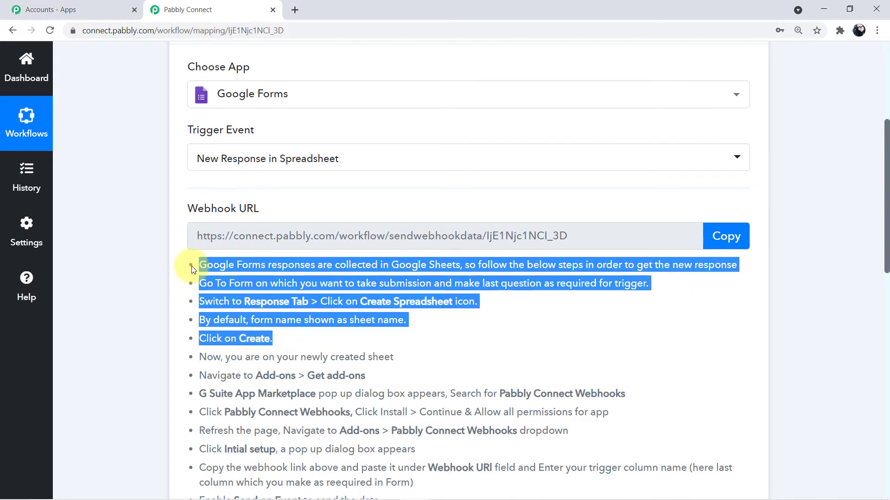
pyautogui.click(571, 327)
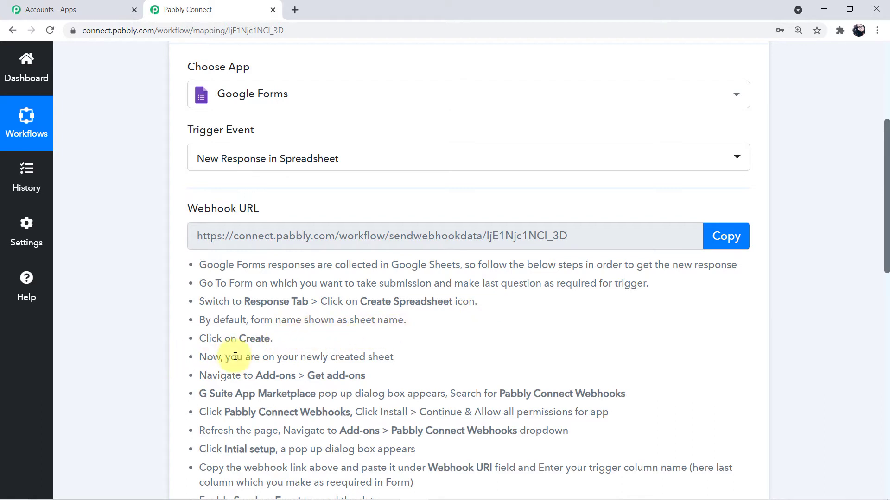
pyautogui.moveTo(270, 339); pyautogui.dragTo(159, 251)
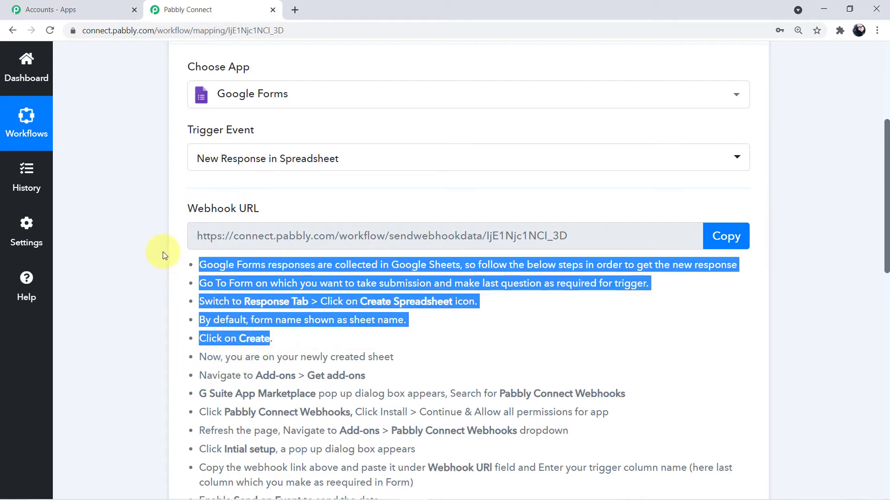
pyautogui.click(627, 351)
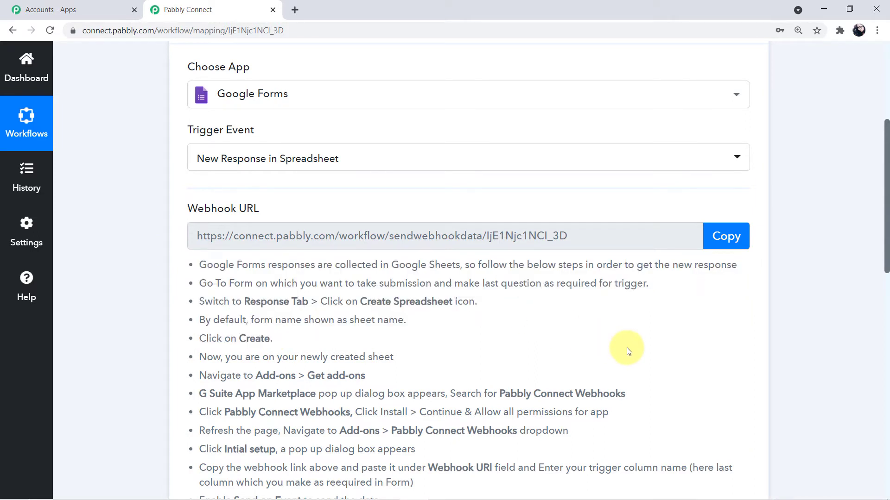
pyautogui.scroll(1, 628, 352)
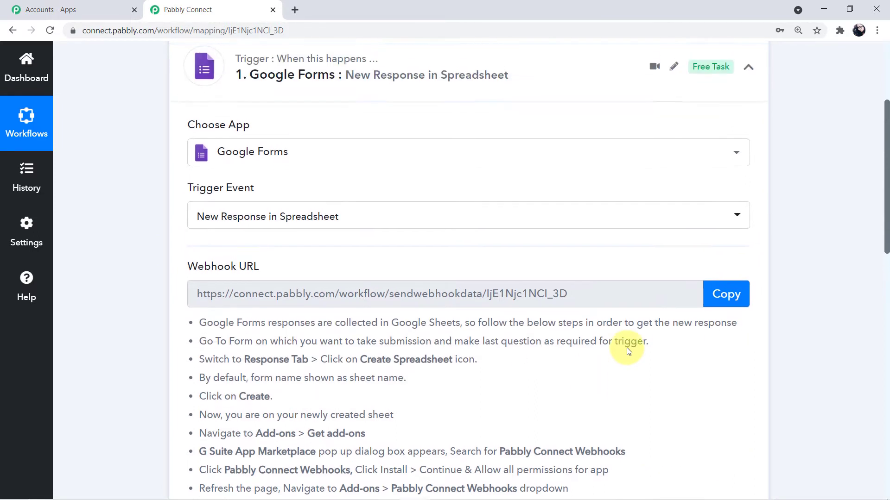
pyautogui.scroll(1, 628, 352)
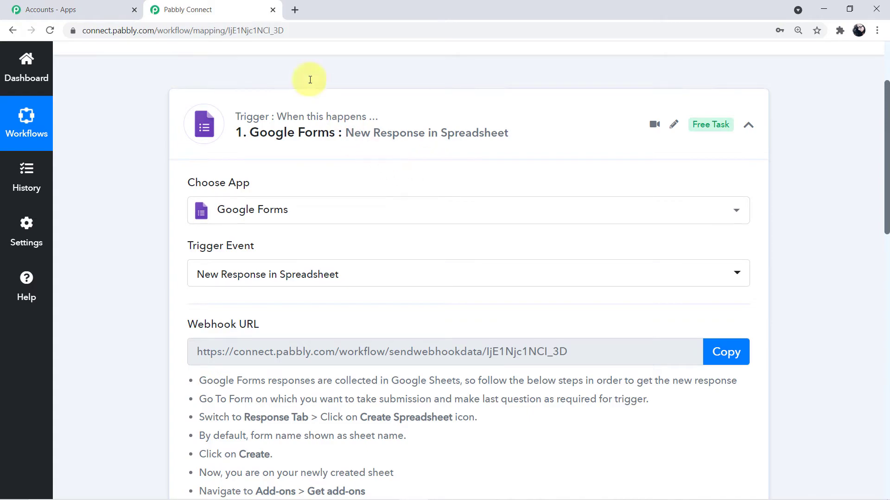
# - Open Google Forms from the Google apps list in a new browser tab
pyautogui.click(294, 11)
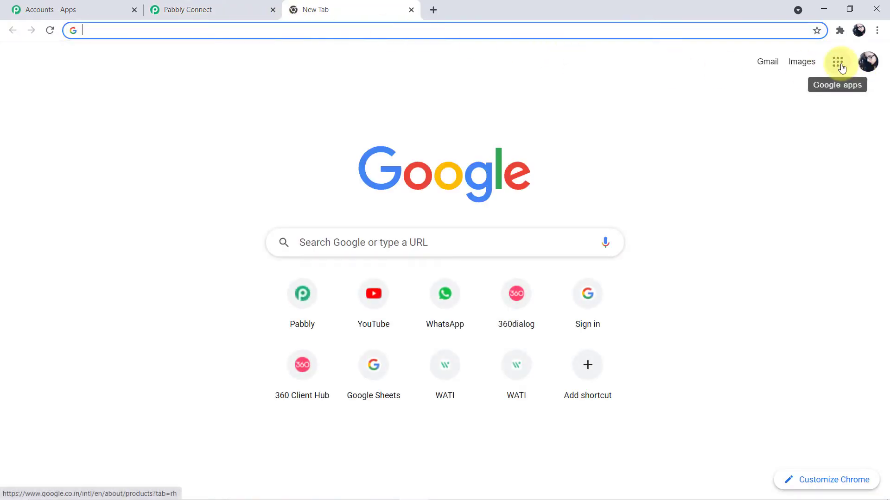
pyautogui.click(841, 68)
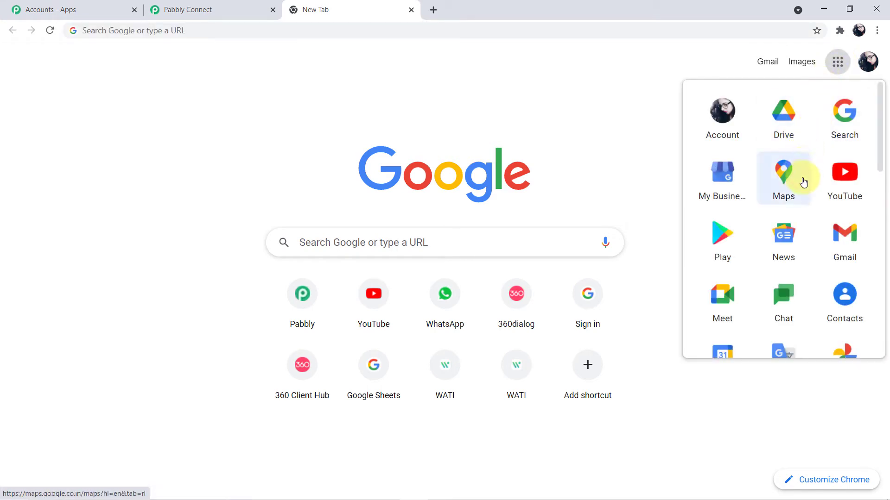
pyautogui.scroll(-10, 805, 180)
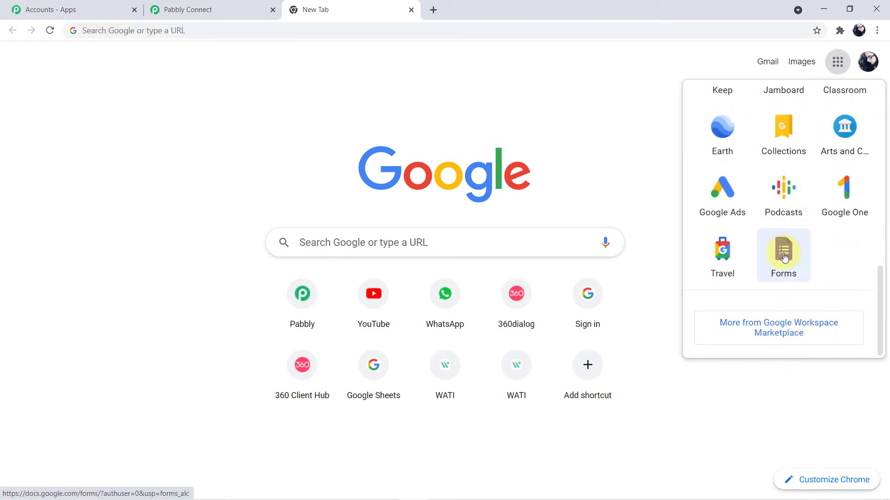
pyautogui.click(784, 258)
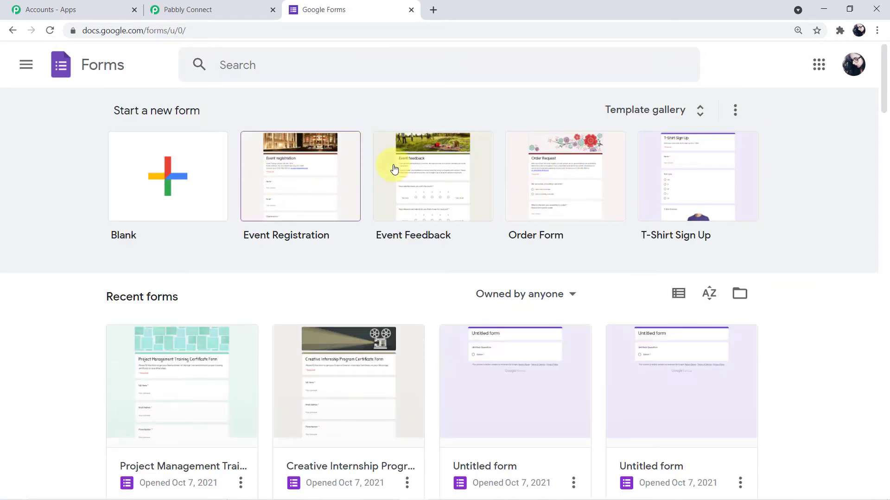
# - Find the Online Graphic Design Courses Certificate Form among the recent forms and open it for editing
pyautogui.scroll(-2, 708, 204)
pyautogui.scroll(-10, 709, 205)
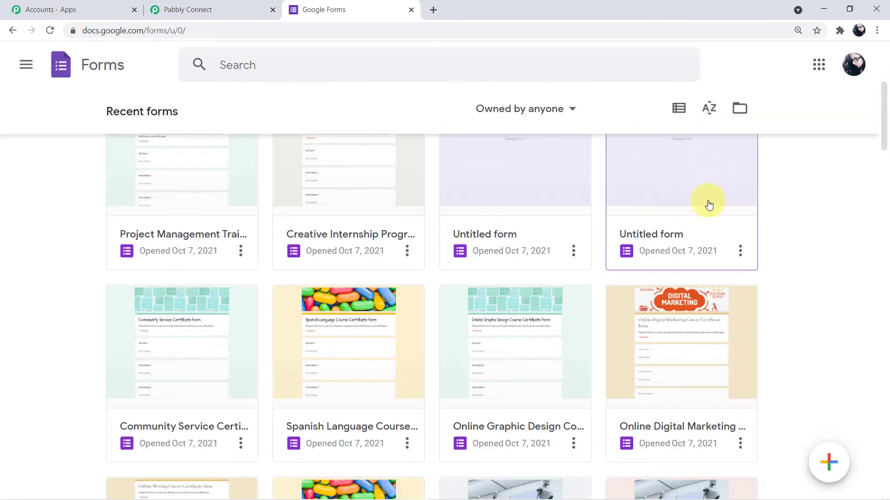
pyautogui.scroll(-4, 707, 203)
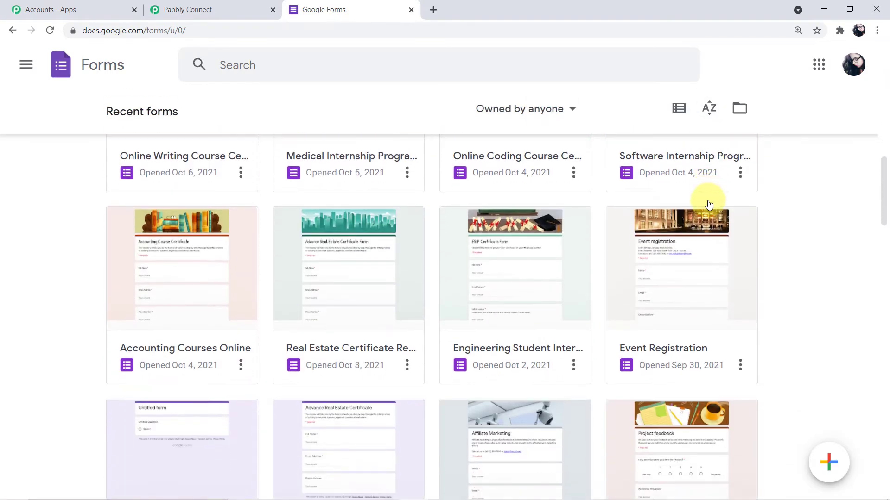
pyautogui.scroll(-1, 701, 290)
pyautogui.scroll(4, 700, 290)
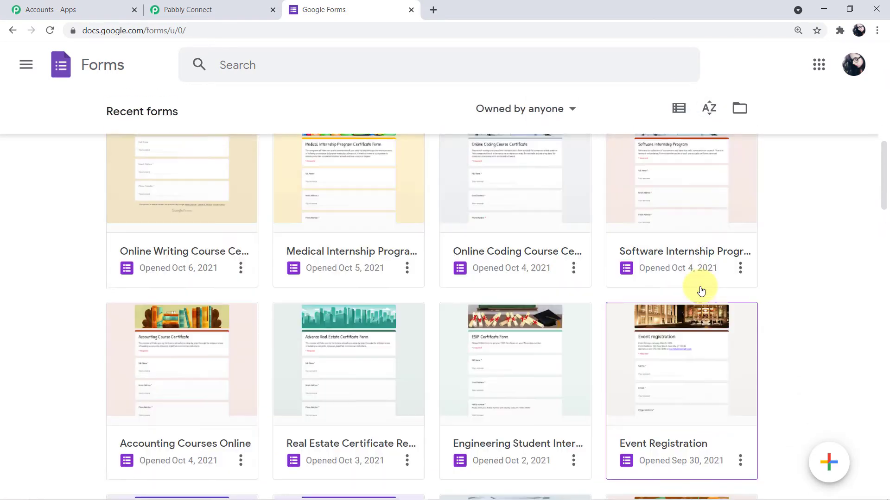
pyautogui.scroll(1, 701, 290)
pyautogui.scroll(1, 700, 290)
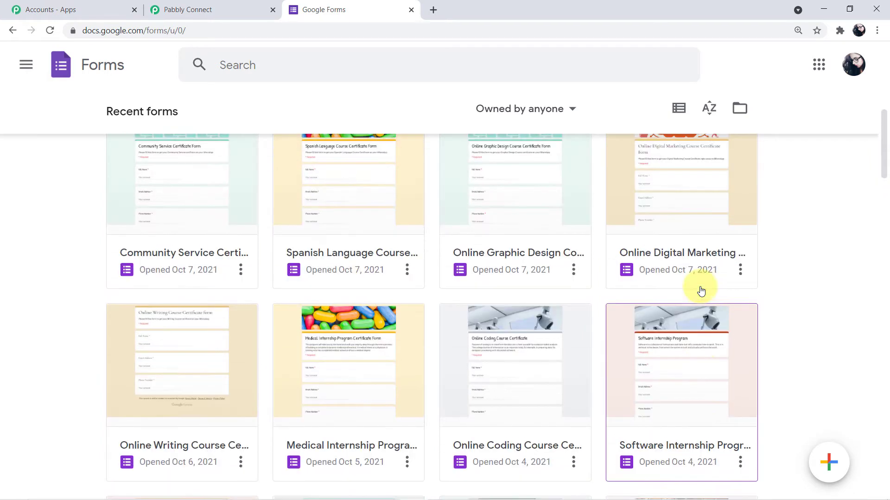
pyautogui.click(521, 227)
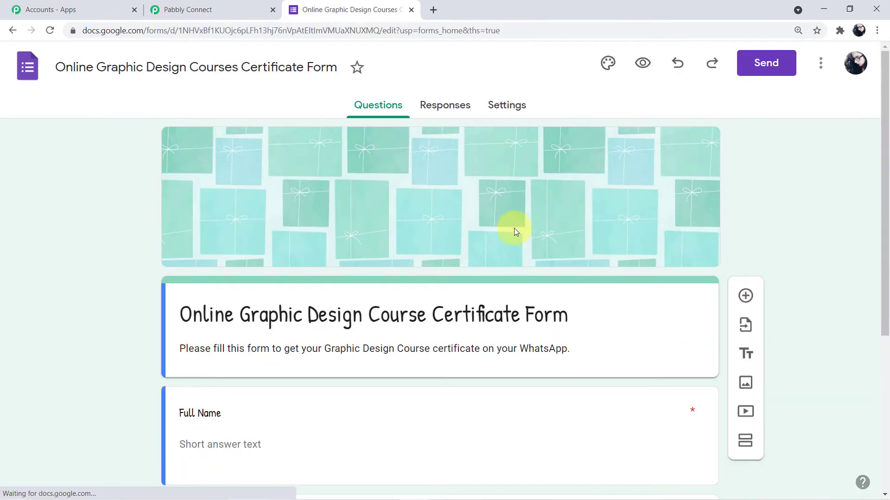
# - Review the certificate form's questions and open the response spreadsheet linked to the form
pyautogui.scroll(-3, 563, 314)
pyautogui.scroll(-2, 566, 315)
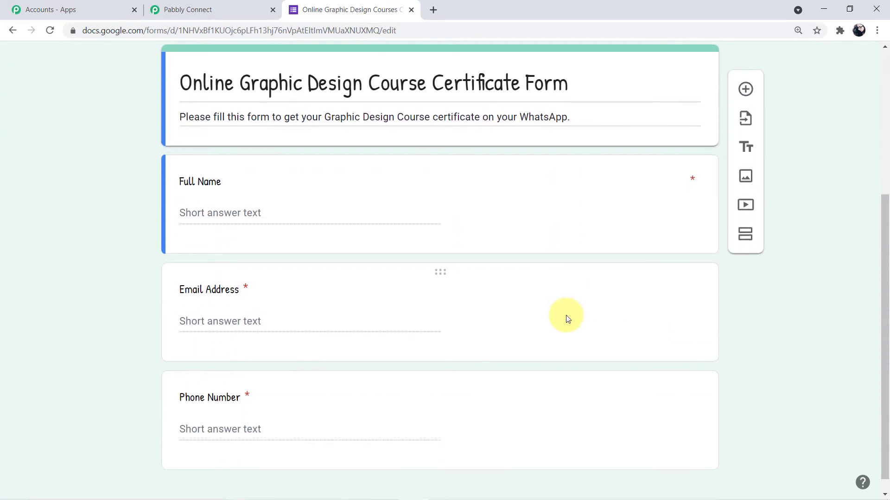
pyautogui.scroll(5, 566, 315)
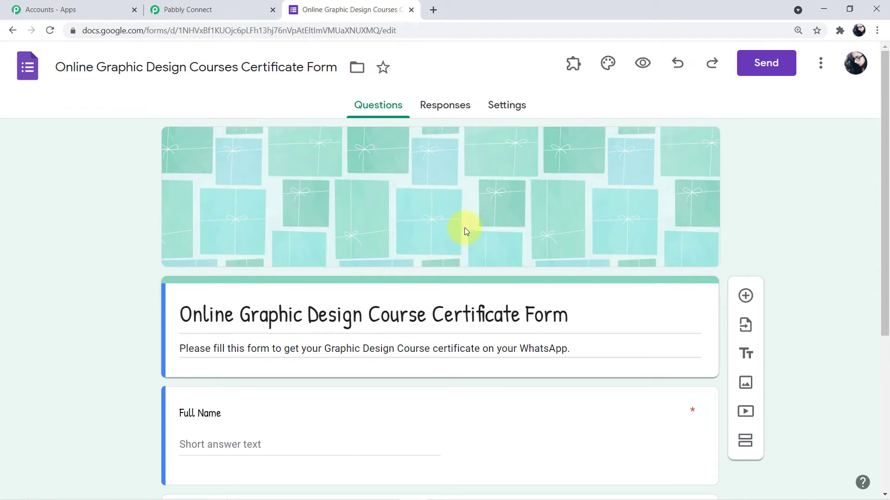
pyautogui.scroll(-3, 465, 227)
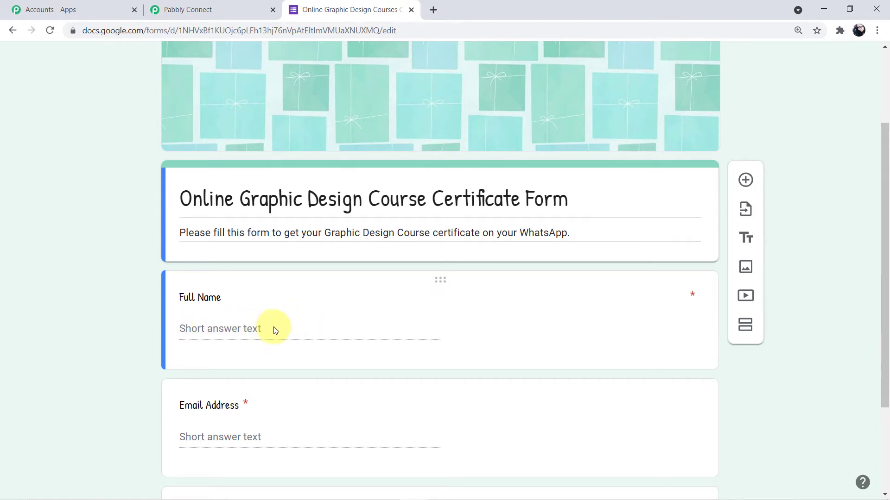
pyautogui.scroll(3, 283, 330)
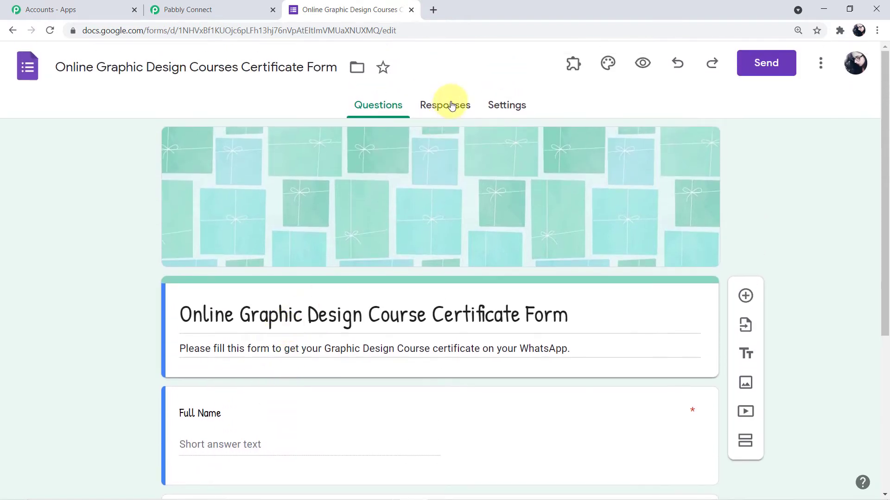
pyautogui.click(451, 106)
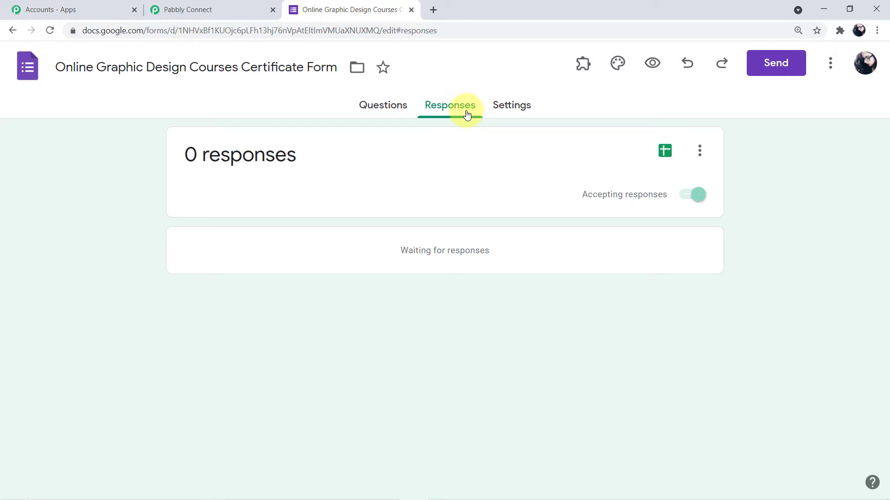
pyautogui.click(665, 158)
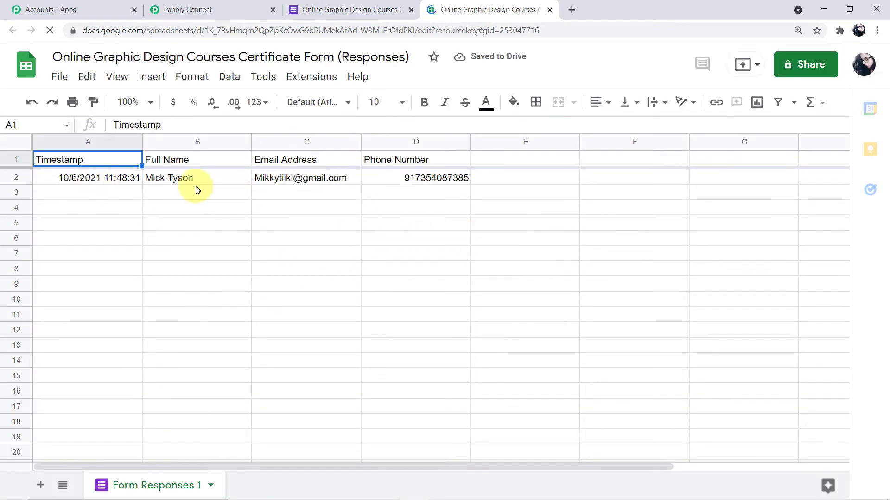
# - Compare the form's Full Name, Email Address and Phone Number questions with the columns of the response spreadsheet
pyautogui.click(383, 10)
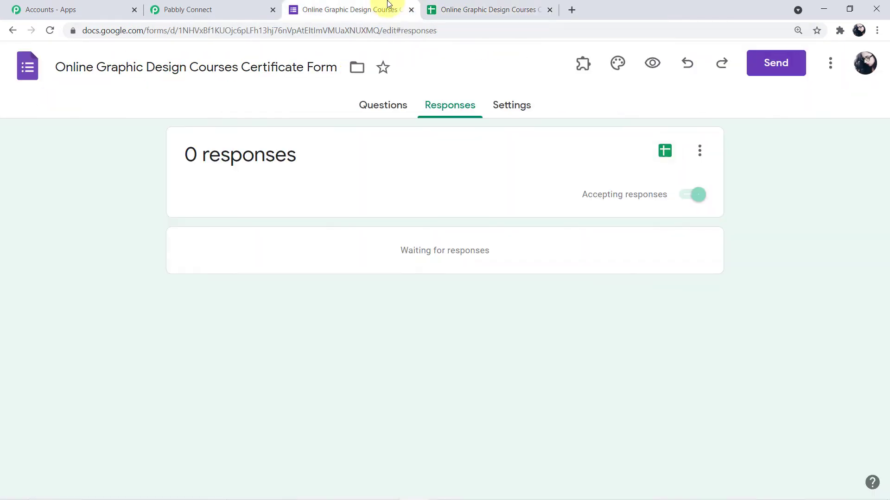
pyautogui.click(452, 10)
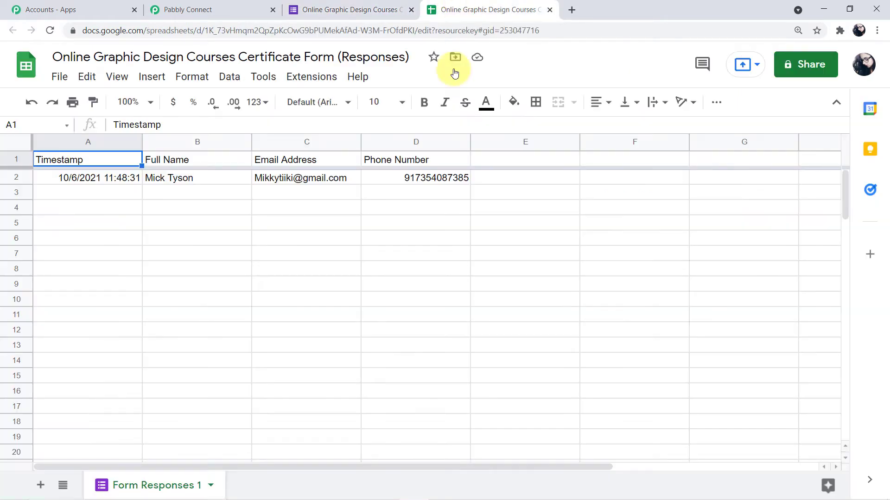
pyautogui.click(348, 13)
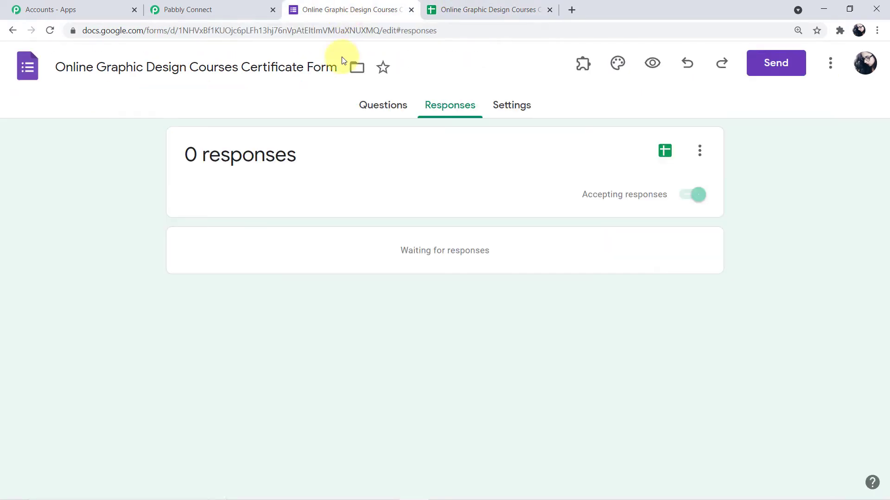
pyautogui.click(392, 115)
pyautogui.scroll(-3, 417, 360)
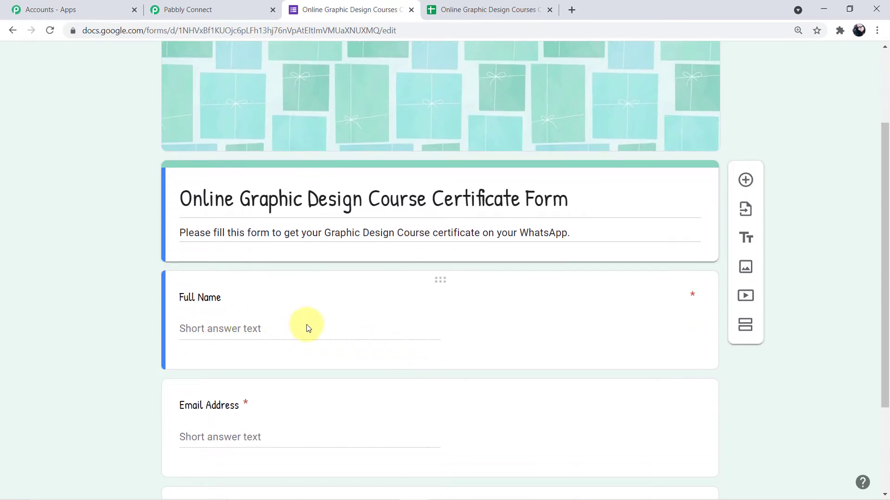
pyautogui.scroll(-3, 304, 338)
pyautogui.scroll(5, 304, 348)
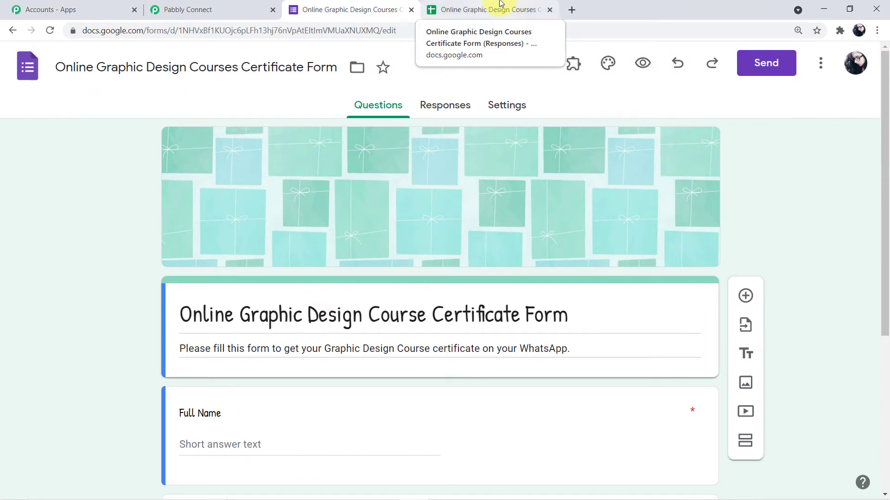
# - Clear the old test response from row 2 of the response spreadsheet
pyautogui.scroll(-3, 491, 116)
pyautogui.click(487, 15)
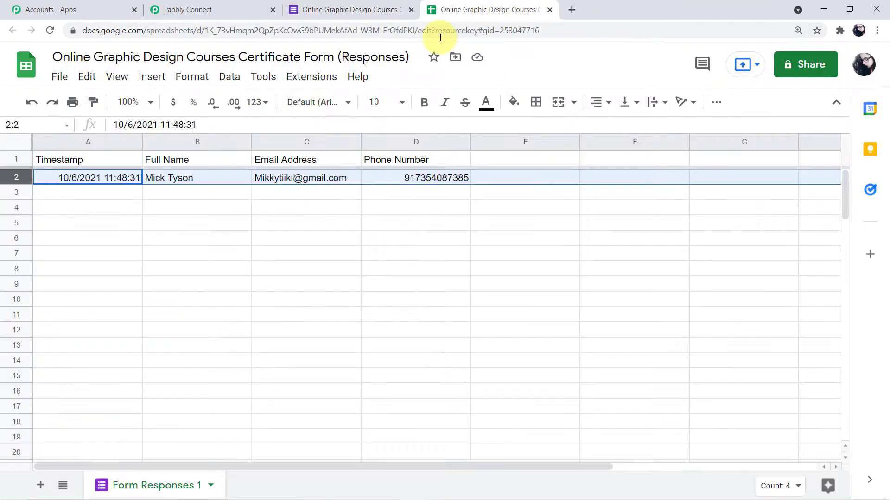
pyautogui.press('Delete')
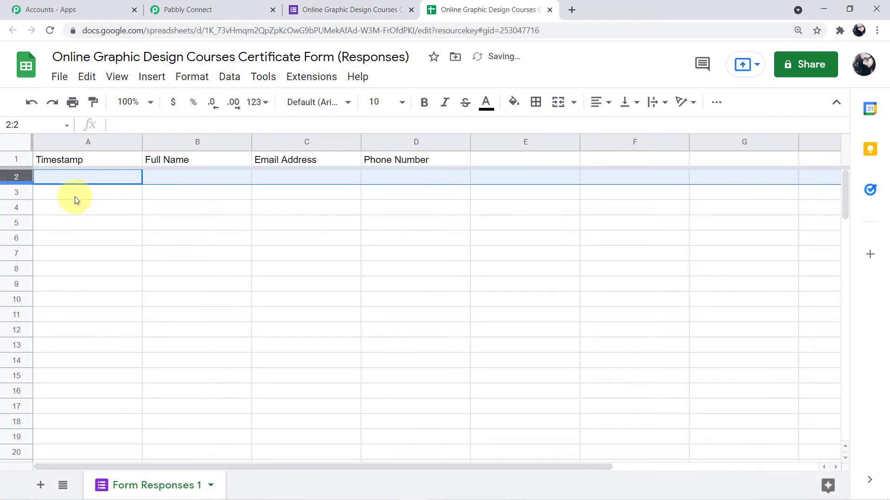
# - Return to the certificate form's editor and open the respondent preview of the form
pyautogui.click(352, 9)
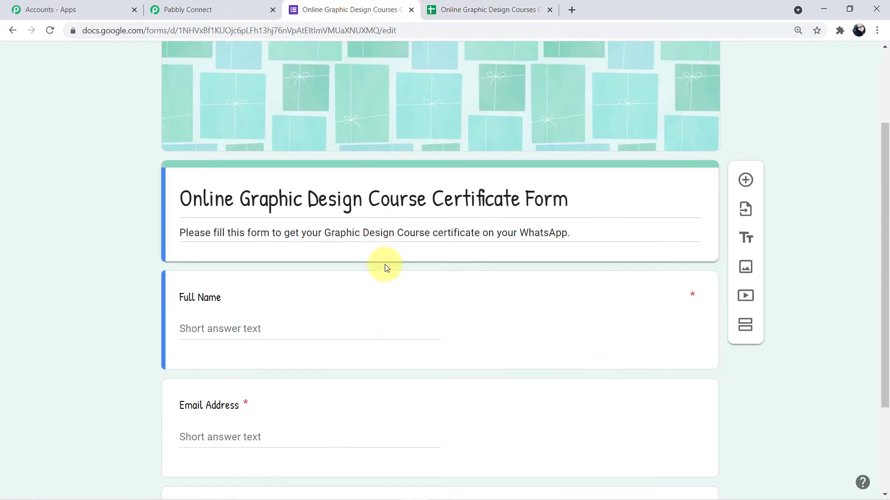
pyautogui.scroll(3, 384, 268)
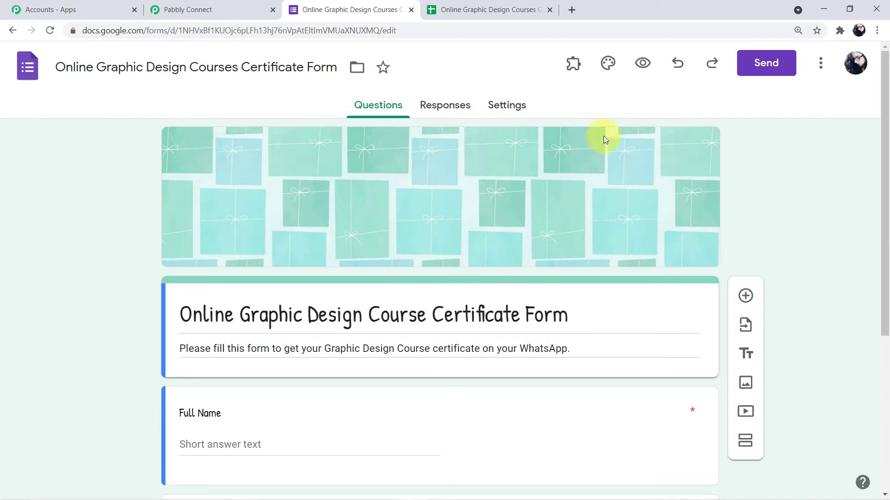
pyautogui.click(643, 65)
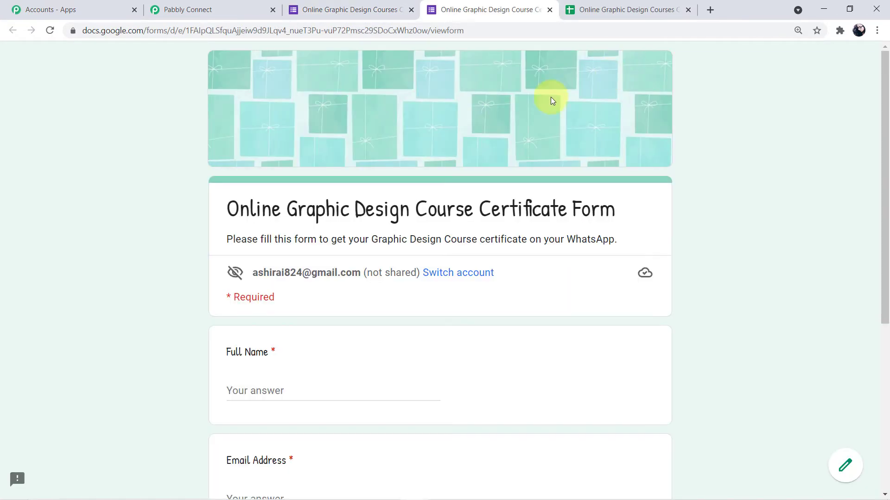
# - Fill in the form's Full Name, Email Address and Phone Number answers with a saved contact's details
pyautogui.scroll(-3, 471, 151)
pyautogui.scroll(-1, 471, 151)
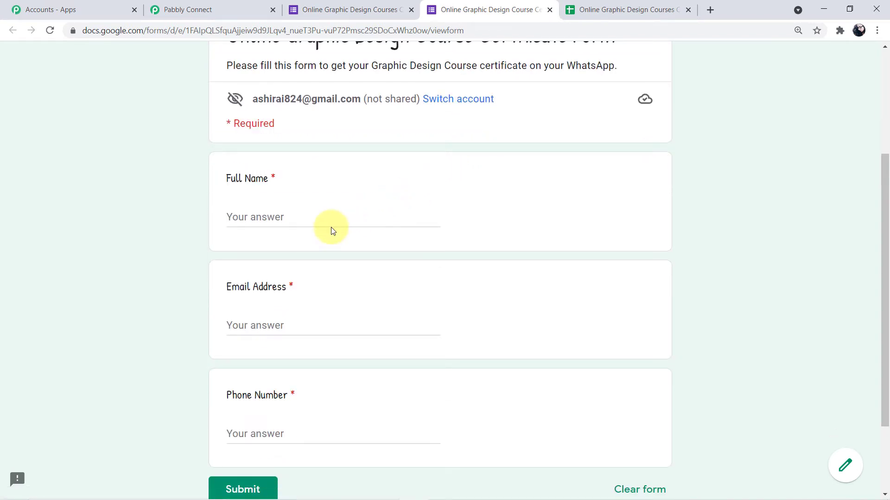
pyautogui.click(319, 215)
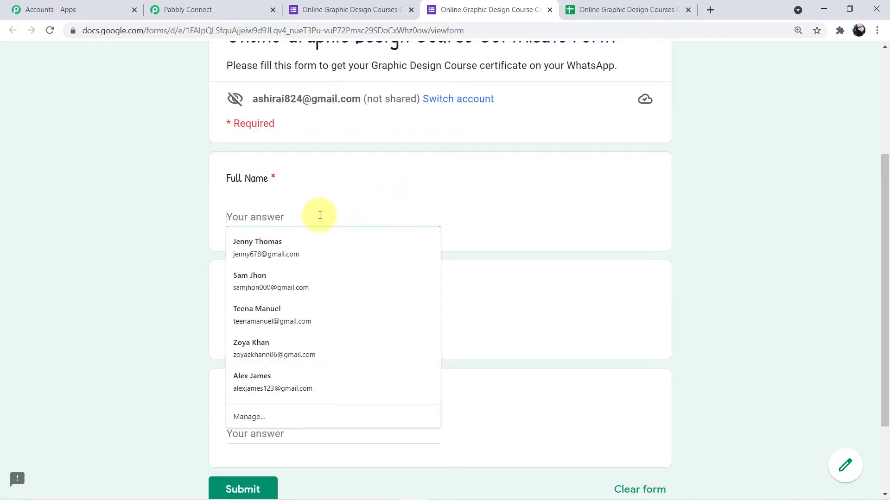
pyautogui.click(303, 262)
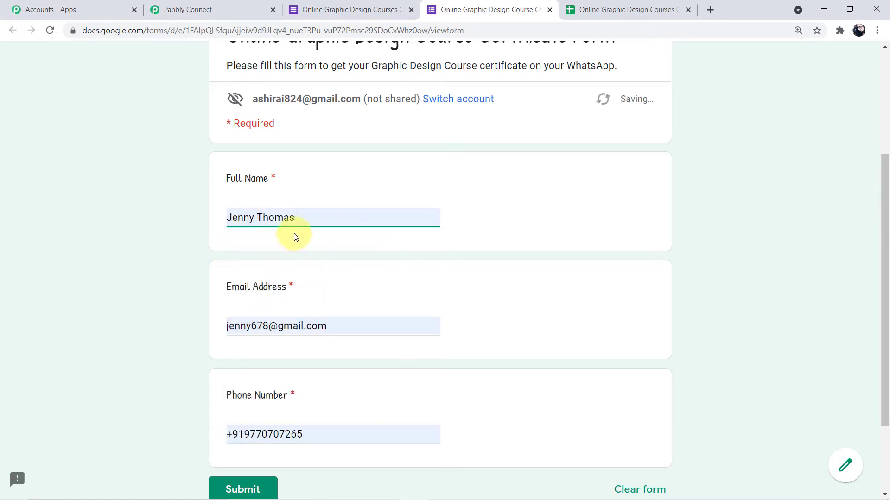
pyautogui.scroll(-1, 294, 235)
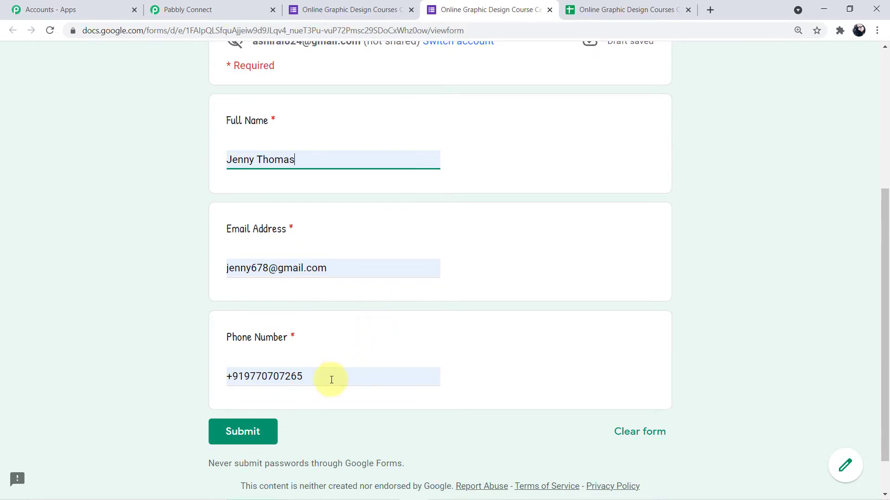
# - Replace the Phone Number answer with the copied WhatsApp number including its country code, and submit the response
pyautogui.moveTo(329, 377); pyautogui.dragTo(243, 375)
pyautogui.hotkey('ctrl', 'v')
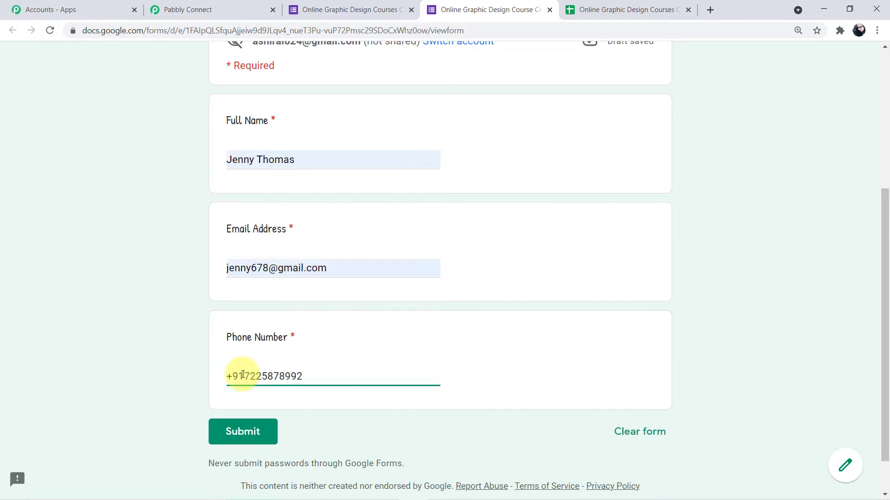
pyautogui.click(238, 430)
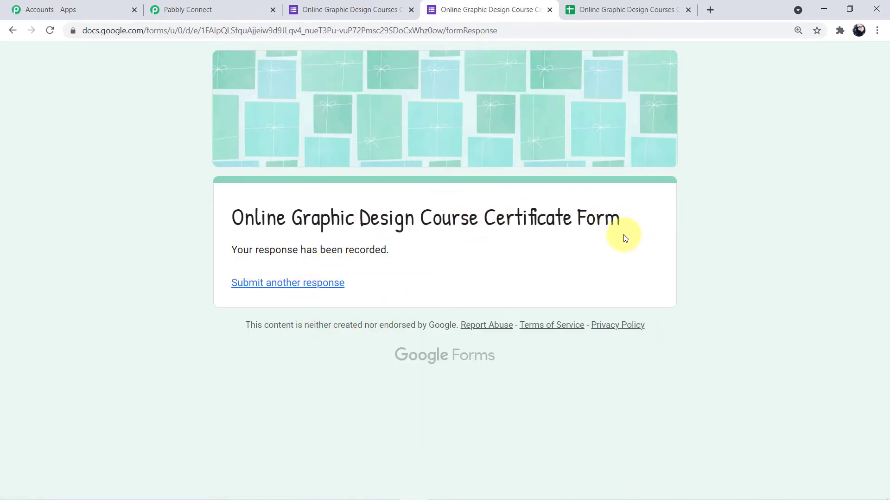
# - Check the submitted full name, email address and phone number in row 2 of the response spreadsheet, then return to the form
pyautogui.click(595, 10)
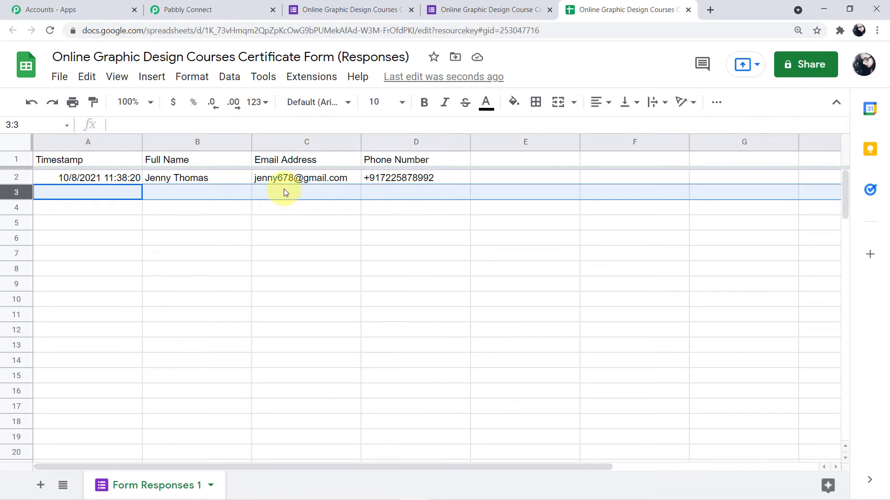
pyautogui.click(199, 177)
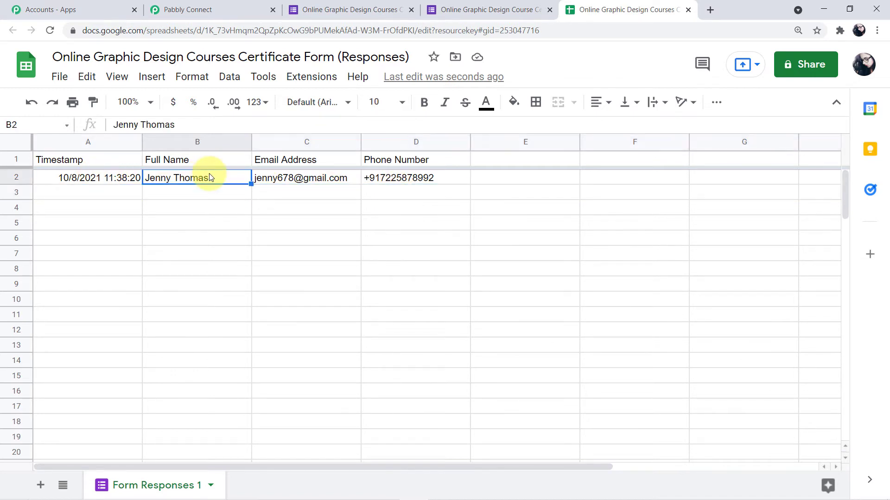
pyautogui.click(321, 180)
pyautogui.click(391, 179)
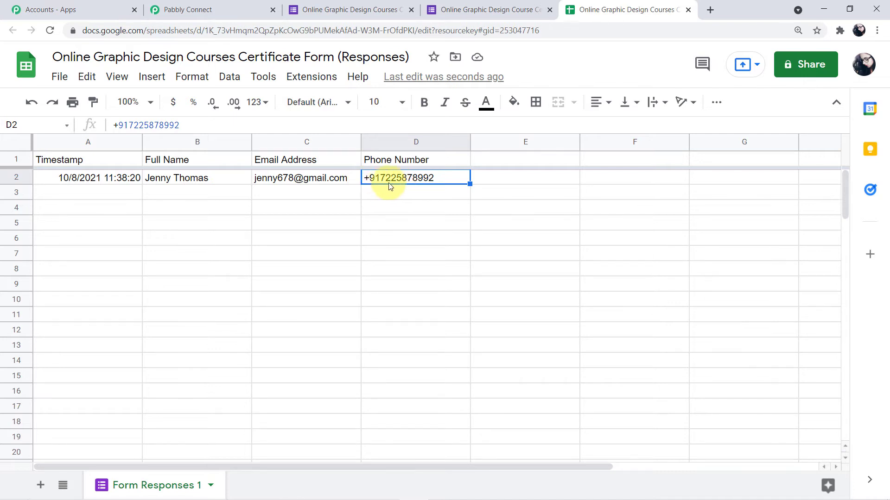
pyautogui.click(467, 10)
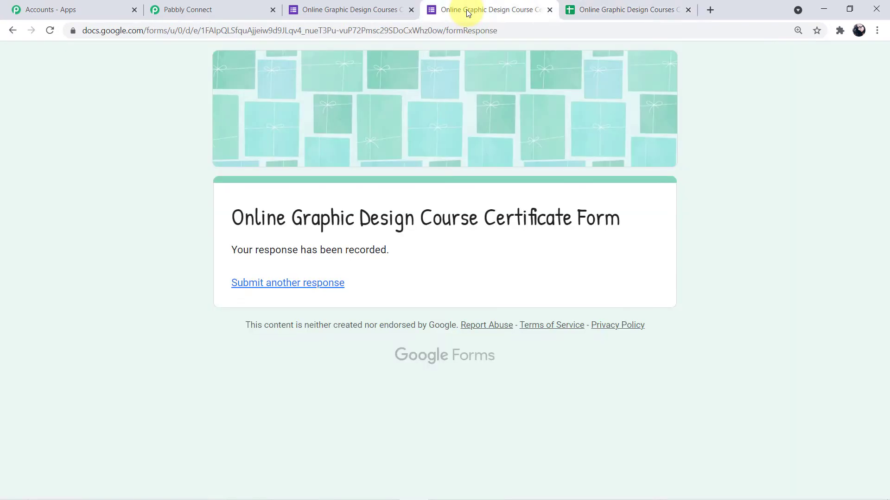
# - Reopen the certificate form as a blank response and check that its last question, Phone Number, is required
pyautogui.click(510, 33)
pyautogui.press('Return')
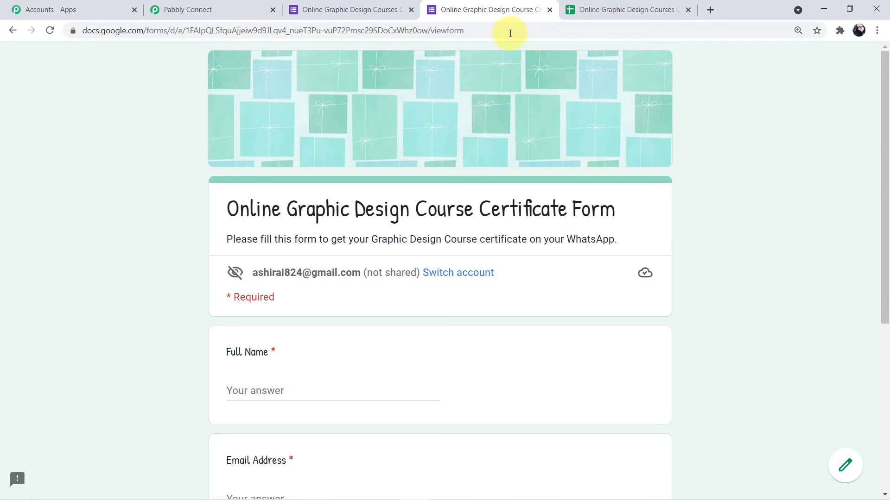
pyautogui.scroll(-5, 488, 130)
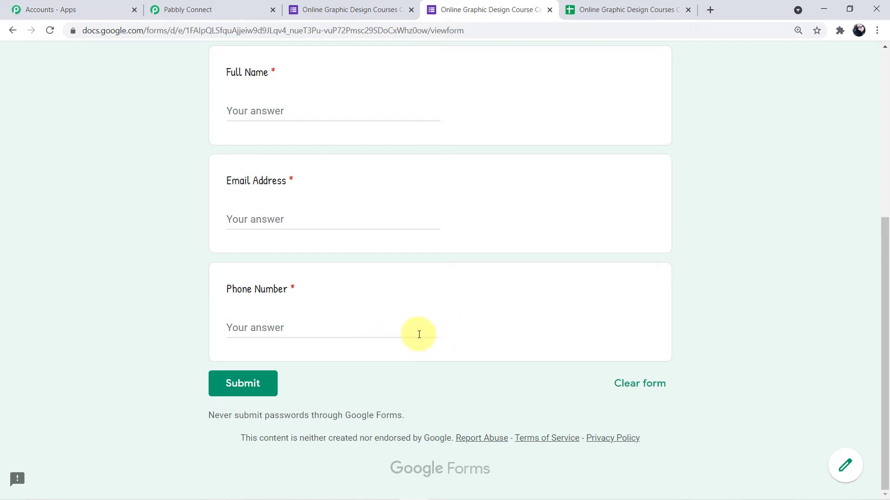
pyautogui.click(248, 328)
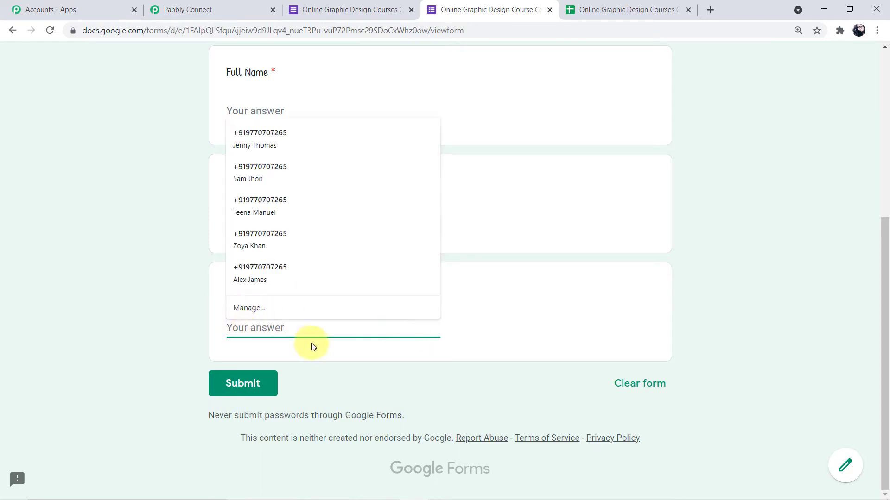
pyautogui.click(448, 342)
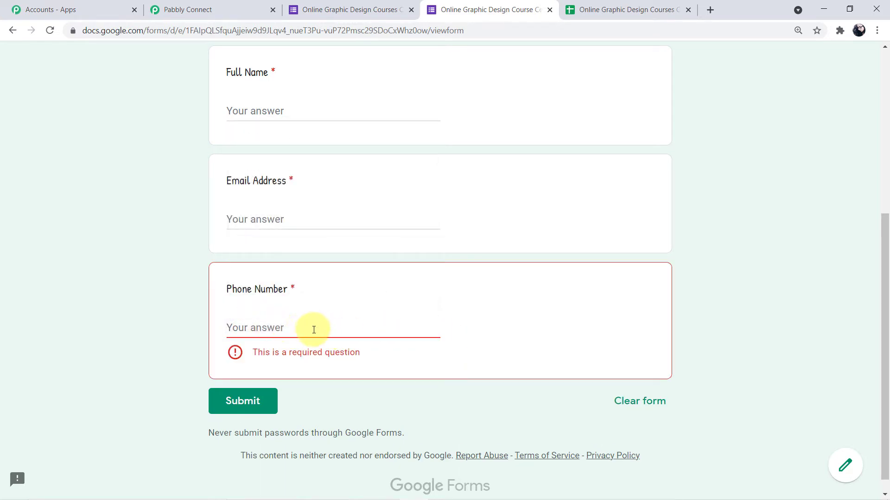
# - Return to the response spreadsheet, review its columns, and open the marketplace of add-ons for Sheets
pyautogui.click(633, 3)
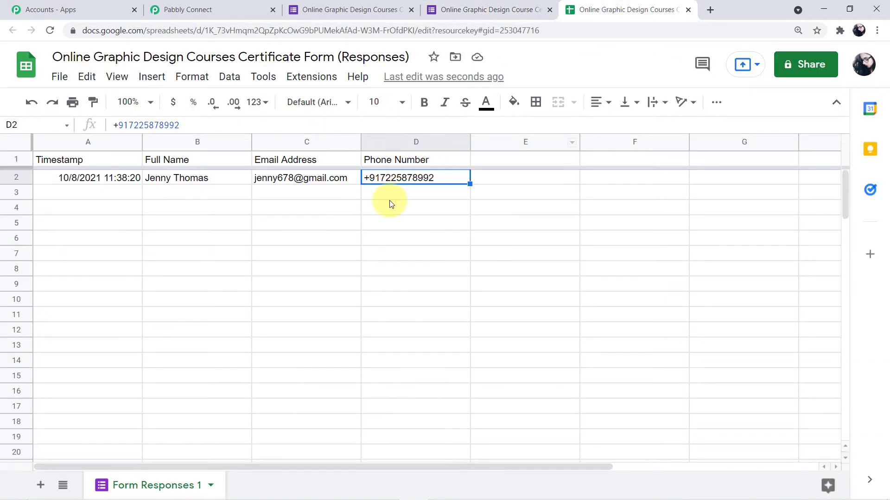
pyautogui.click(327, 200)
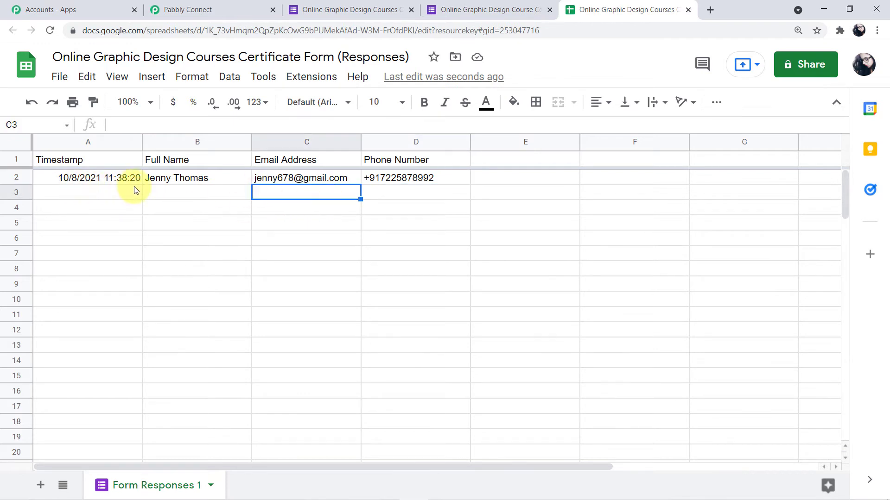
pyautogui.click(476, 196)
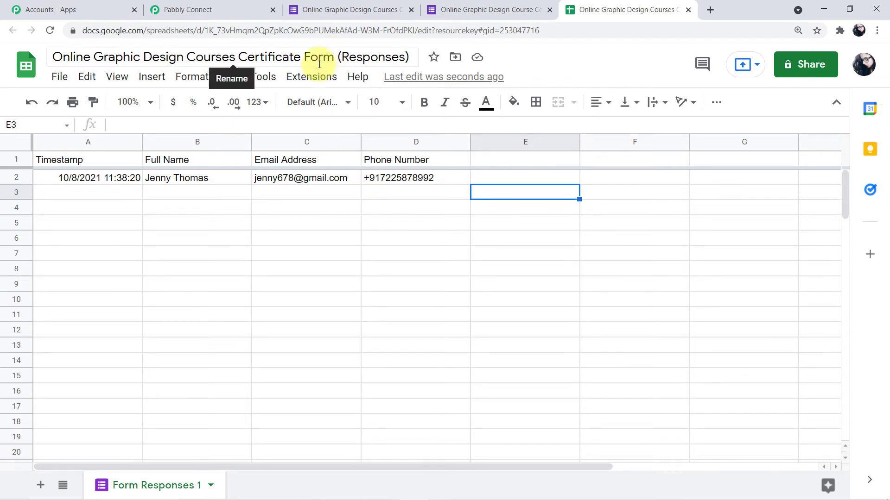
pyautogui.click(315, 80)
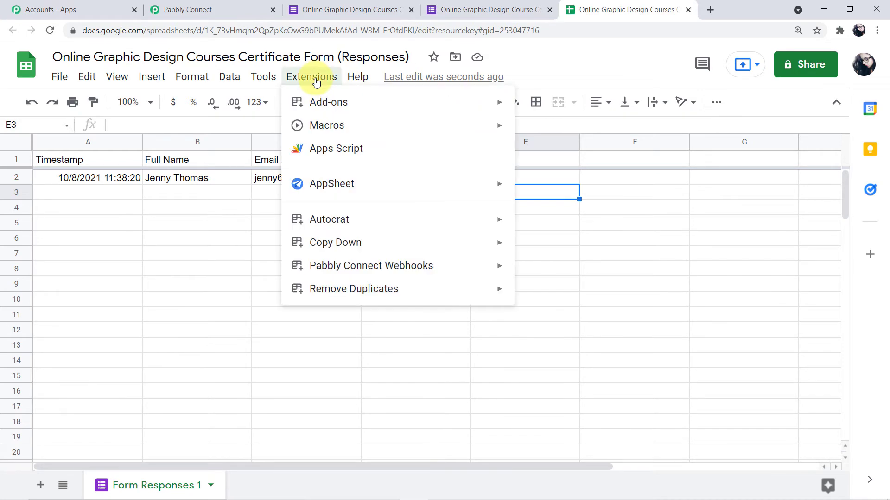
pyautogui.moveTo(323, 104)
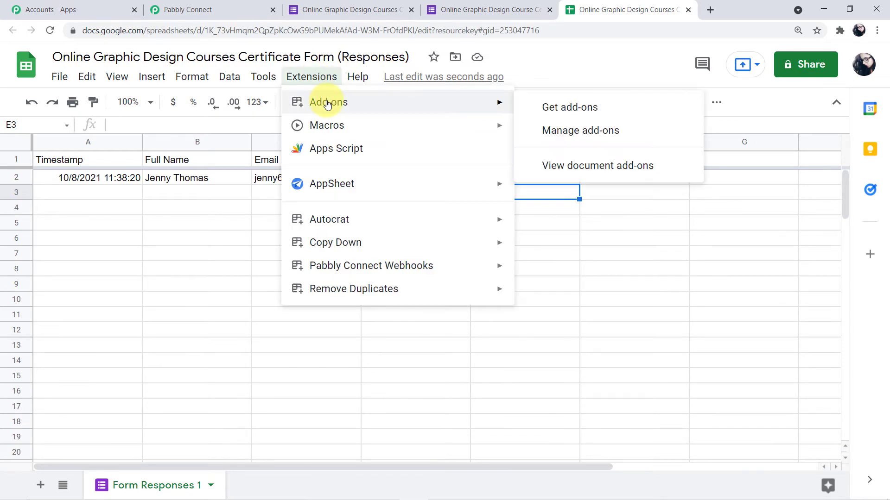
pyautogui.click(586, 113)
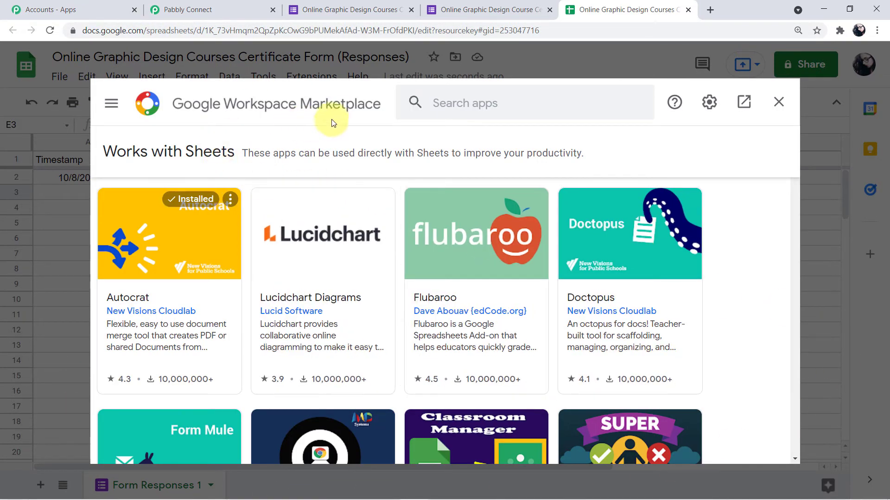
# - Search the marketplace for "pabbly" and choose the Pabbly Connect Webhooks suggestion
pyautogui.click(456, 105)
pyautogui.write('pa')
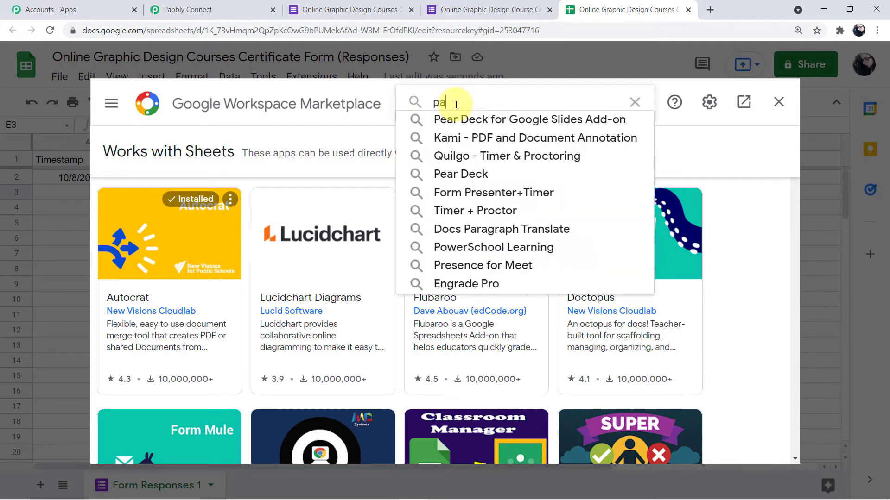
pyautogui.write('bb')
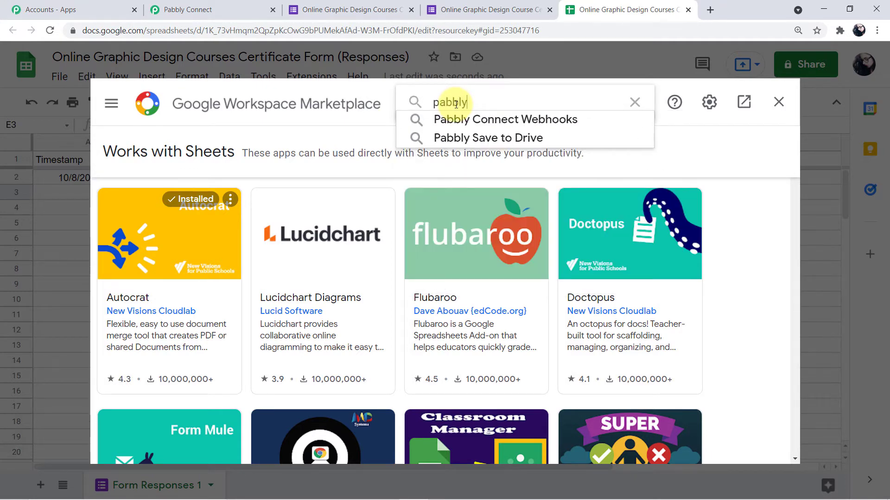
pyautogui.write('ly')
pyautogui.click(510, 120)
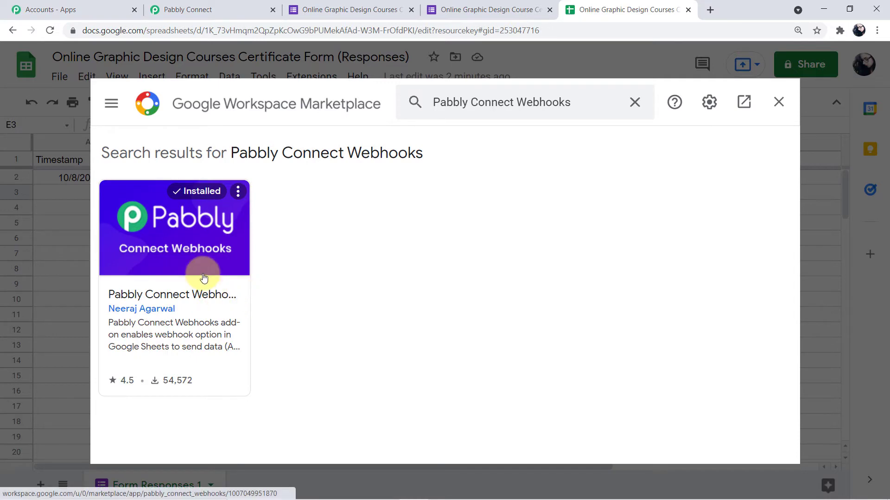
# - Close the marketplace, reload the response spreadsheet, and open the Initial Setup of the Pabbly Connect Webhooks add-on
pyautogui.click(779, 102)
pyautogui.click(56, 30)
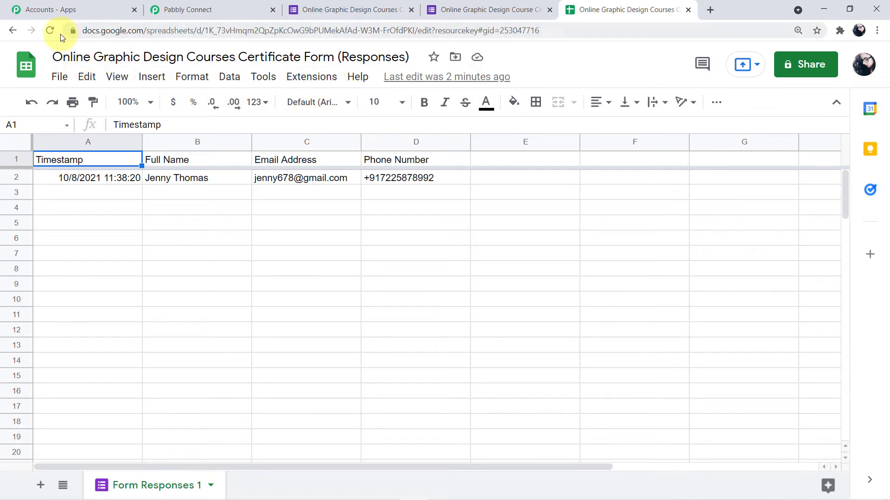
pyautogui.click(308, 80)
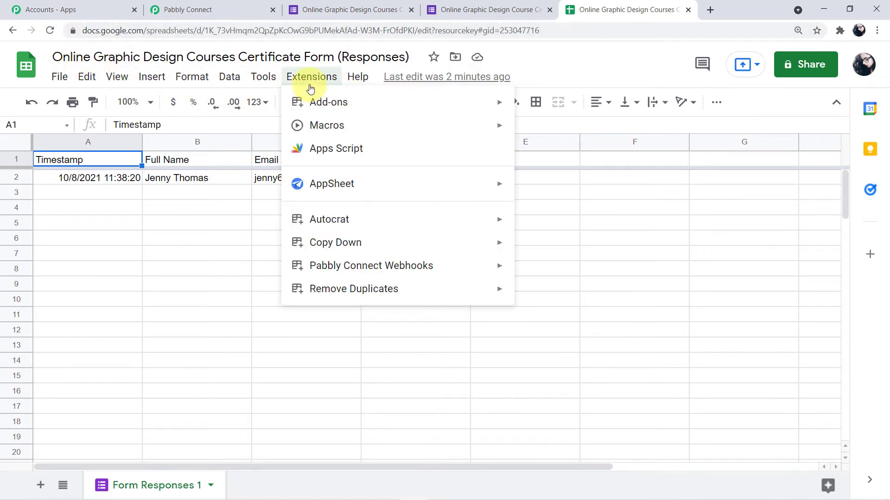
pyautogui.moveTo(414, 272)
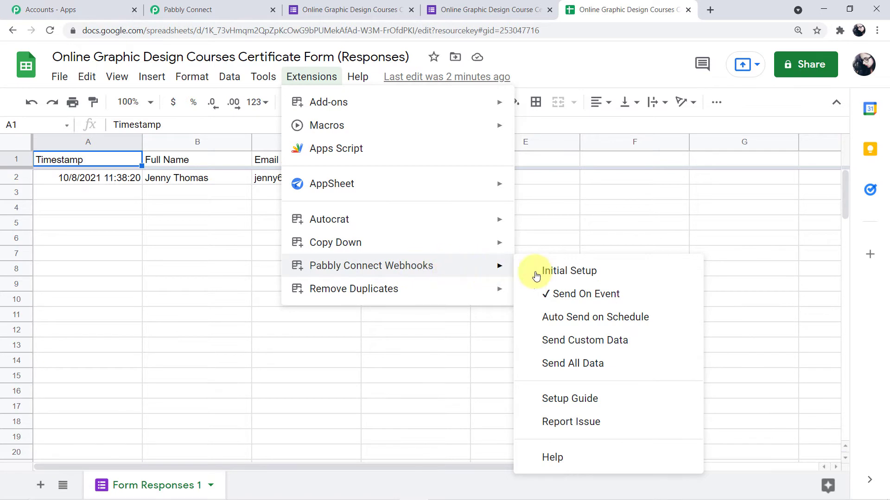
pyautogui.click(559, 271)
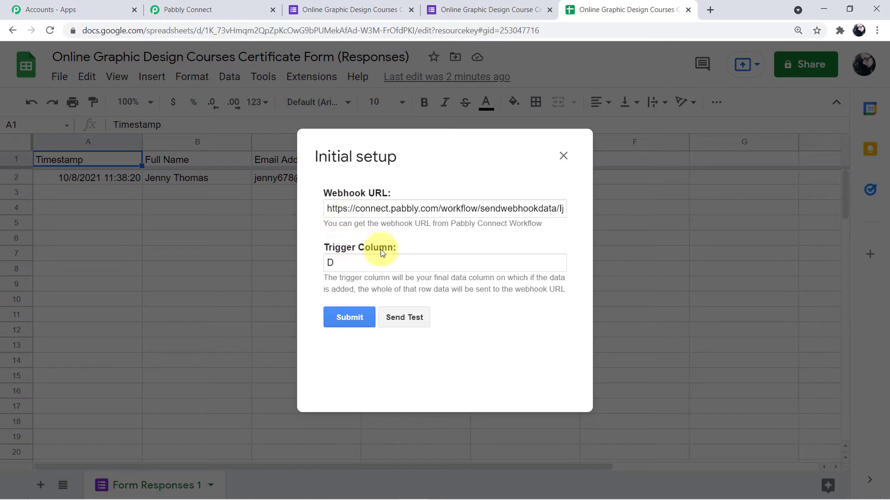
# - Replace the add-on's webhook URL with the one copied from the Google Forms trigger in the Pabbly Connect workflow
pyautogui.tripleClick(427, 209)
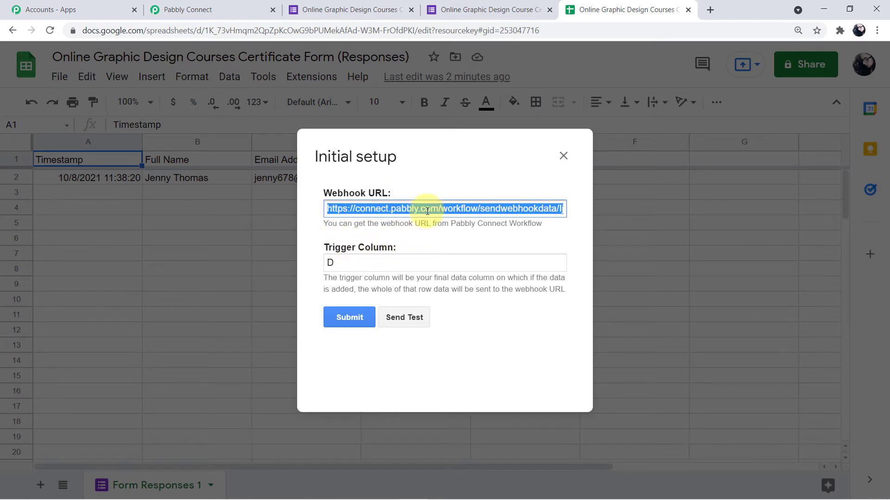
pyautogui.press('BackSpace')
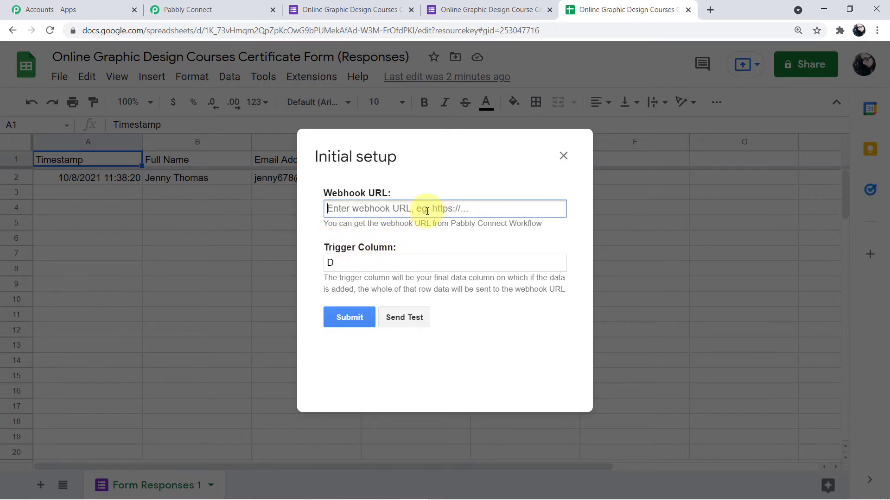
pyautogui.click(232, 9)
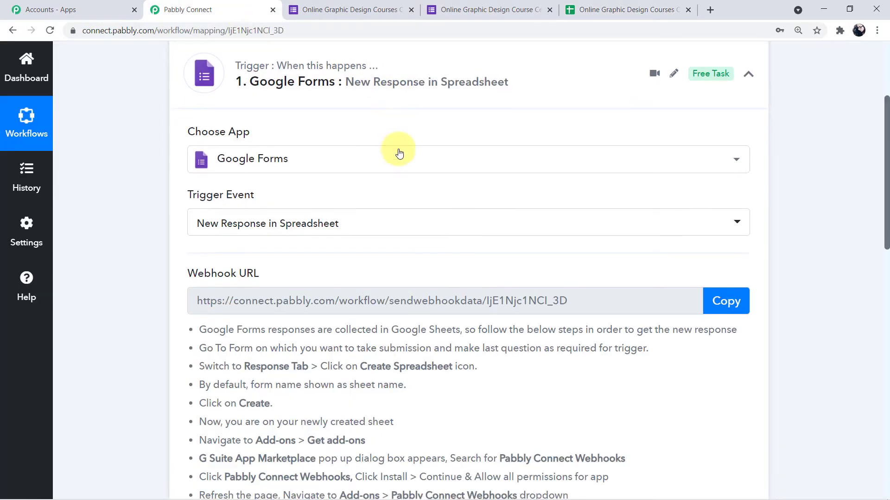
pyautogui.scroll(-2, 398, 153)
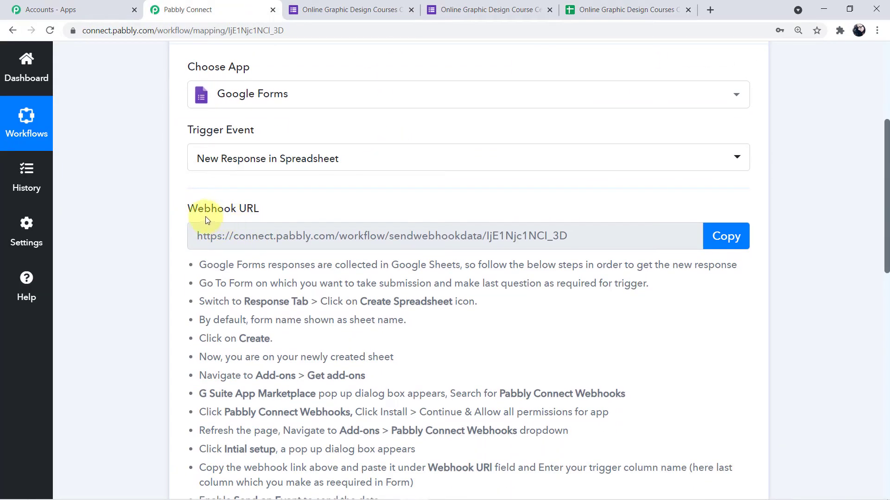
pyautogui.click(726, 238)
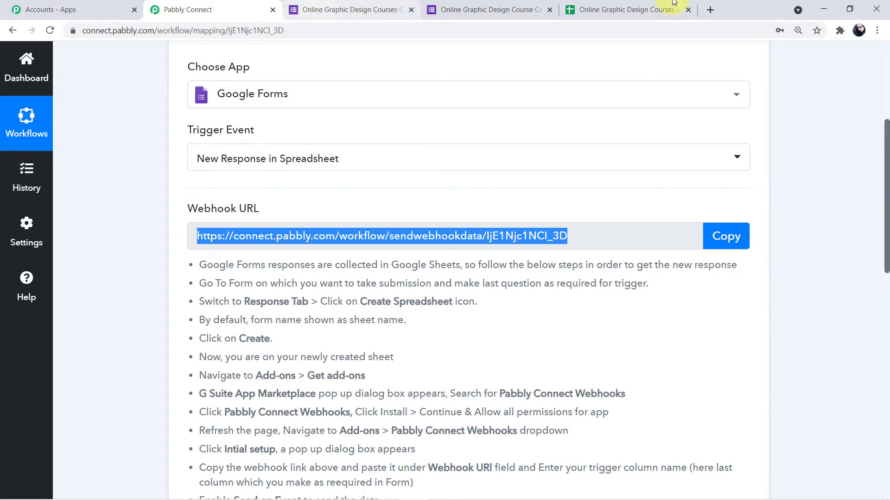
pyautogui.click(621, 9)
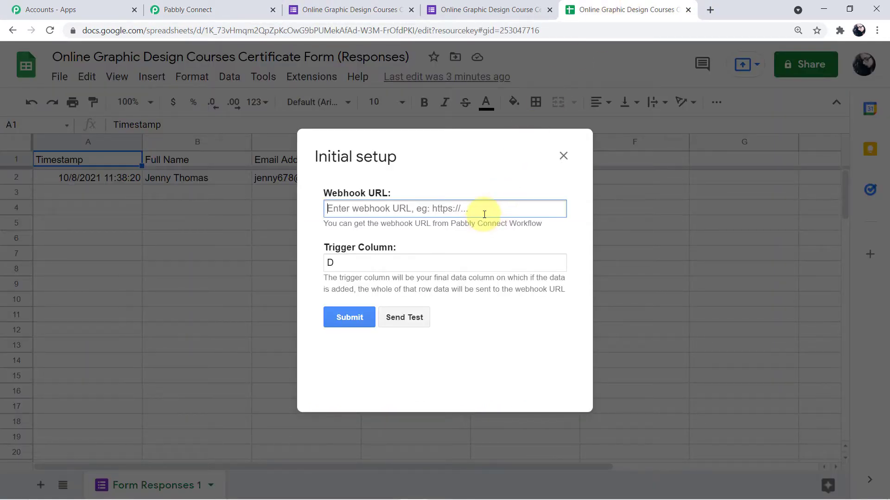
pyautogui.hotkey('ctrl', 'v')
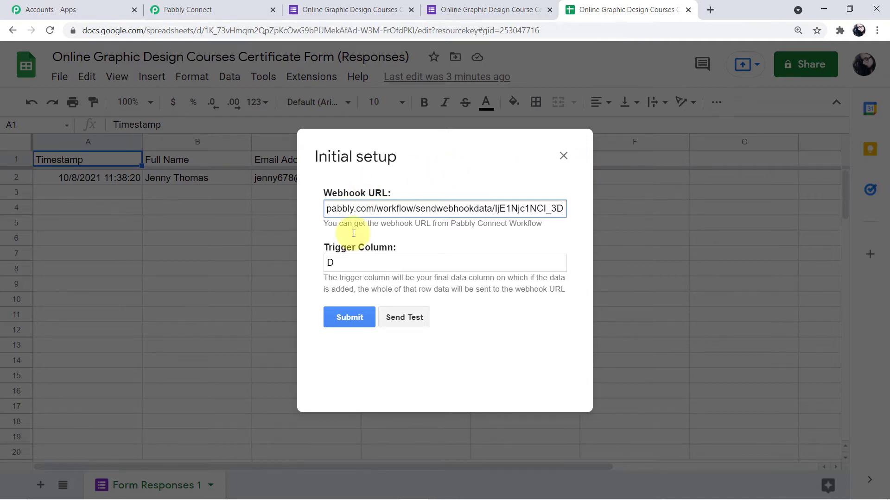
# - Set the trigger column to D and send test data to the webhook
pyautogui.click(366, 265)
pyautogui.press('BackSpace')
pyautogui.write('D')
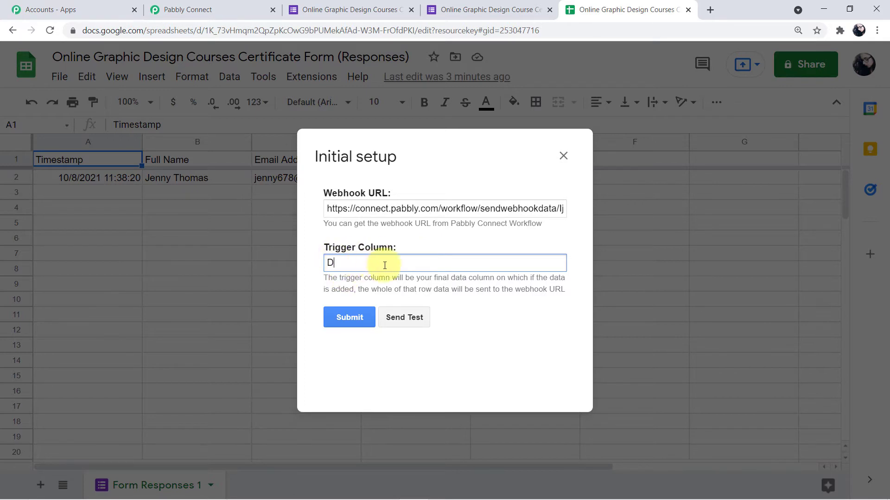
pyautogui.click(404, 315)
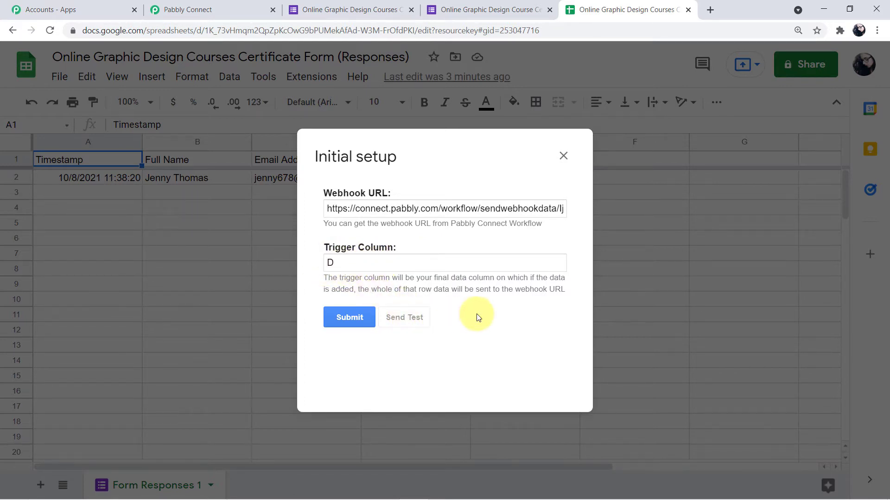
pyautogui.moveTo(324, 345); pyautogui.dragTo(482, 369)
pyautogui.moveTo(542, 370); pyautogui.dragTo(574, 375)
pyautogui.click(513, 354)
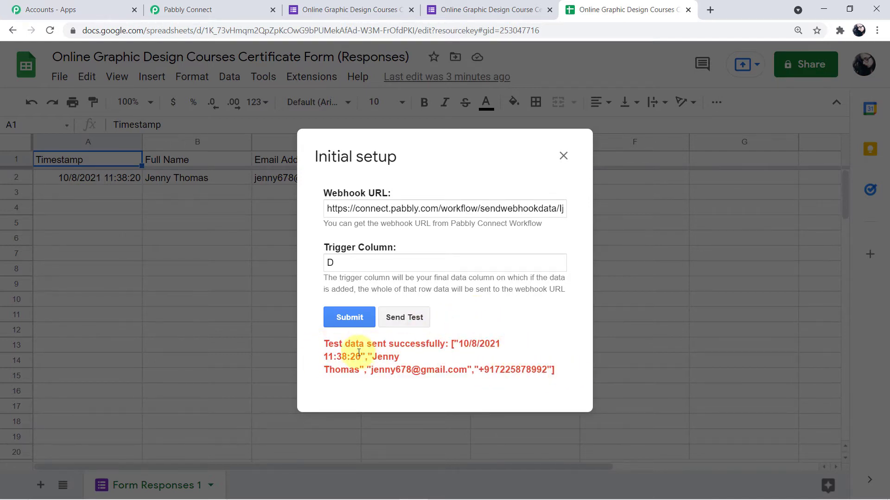
# - Switch to the Pabbly Connect workflow and check the full name, email address and phone number in the trigger's received response
pyautogui.click(235, 8)
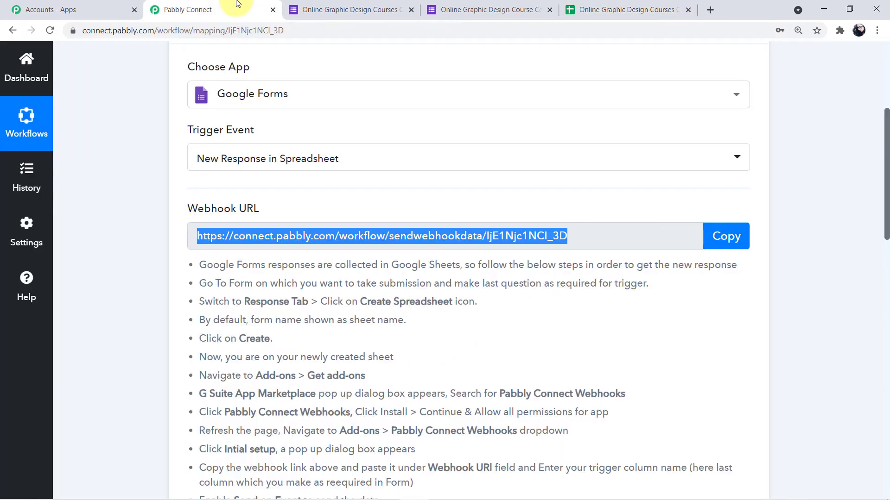
pyautogui.scroll(-4, 394, 250)
pyautogui.scroll(-5, 394, 249)
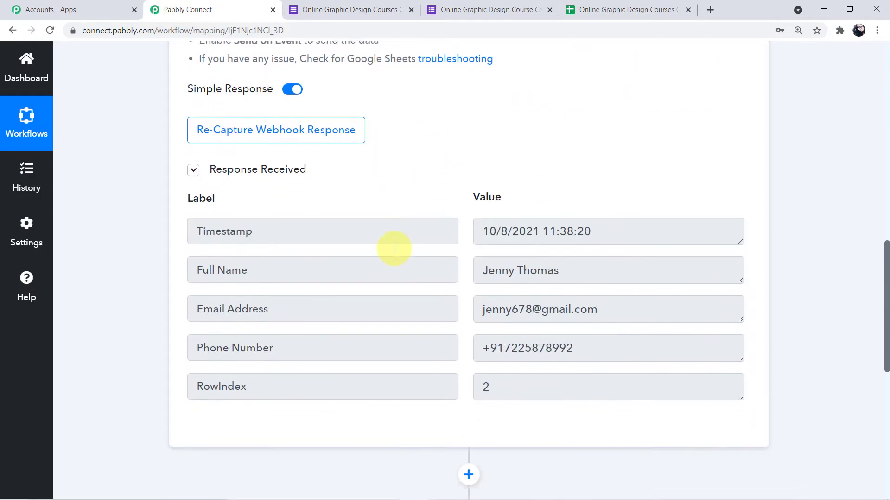
pyautogui.moveTo(583, 272); pyautogui.dragTo(486, 272)
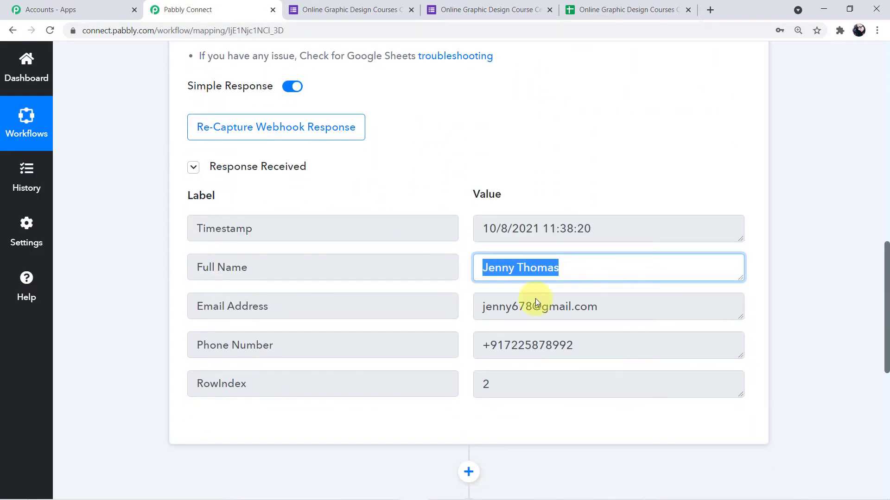
pyautogui.moveTo(620, 308); pyautogui.dragTo(467, 319)
pyautogui.moveTo(602, 346); pyautogui.dragTo(453, 346)
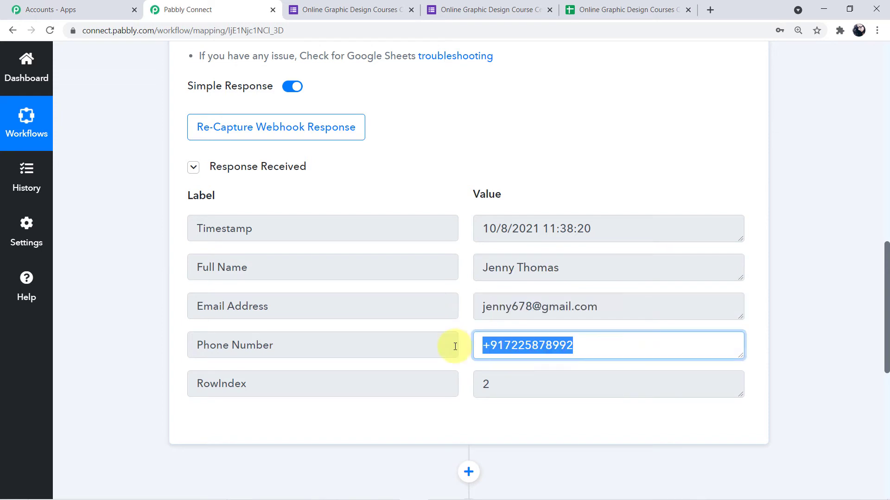
pyautogui.click(576, 270)
pyautogui.click(618, 308)
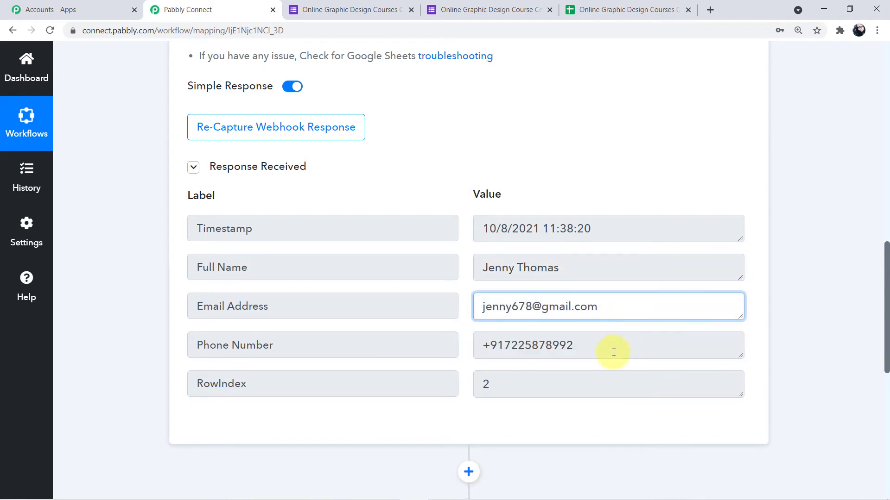
pyautogui.click(613, 353)
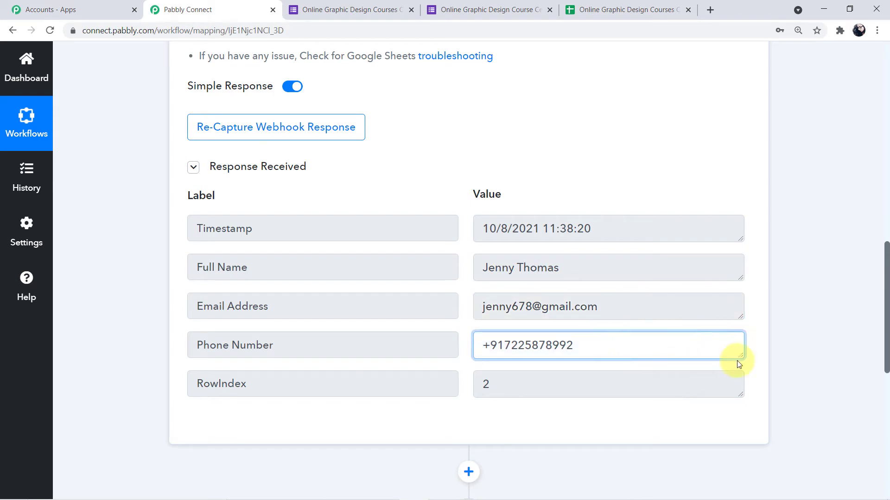
pyautogui.scroll(3, 814, 369)
pyautogui.scroll(6, 814, 368)
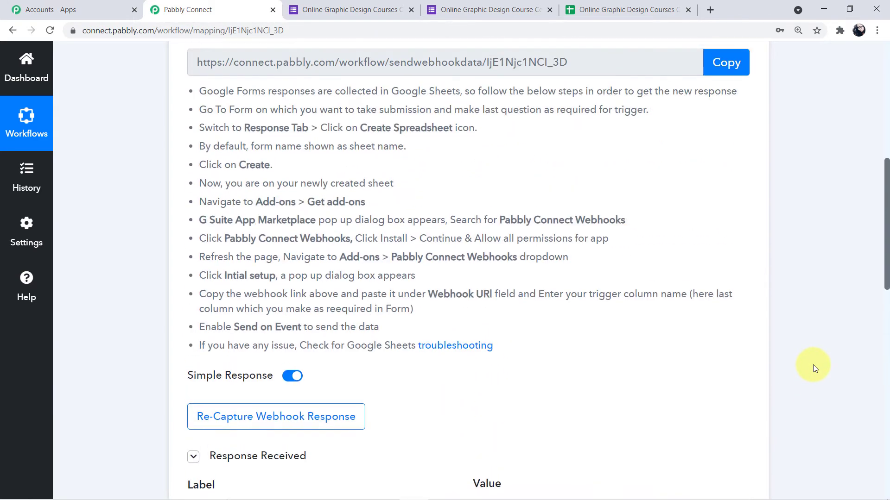
pyautogui.scroll(2, 813, 365)
pyautogui.scroll(-7, 813, 365)
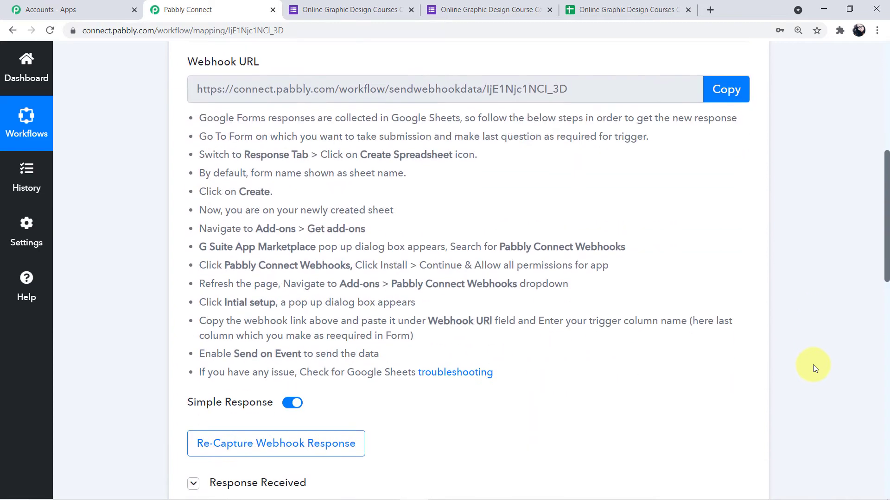
# - Examine the date and time parts of the Timestamp value in the Google Forms trigger's received response
pyautogui.scroll(-2, 812, 365)
pyautogui.click(609, 226)
pyautogui.moveTo(609, 226); pyautogui.dragTo(454, 222)
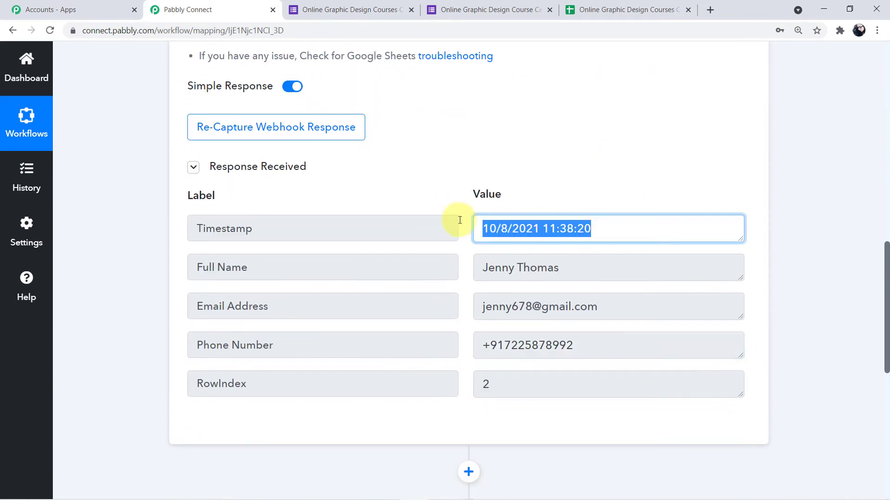
pyautogui.click(621, 232)
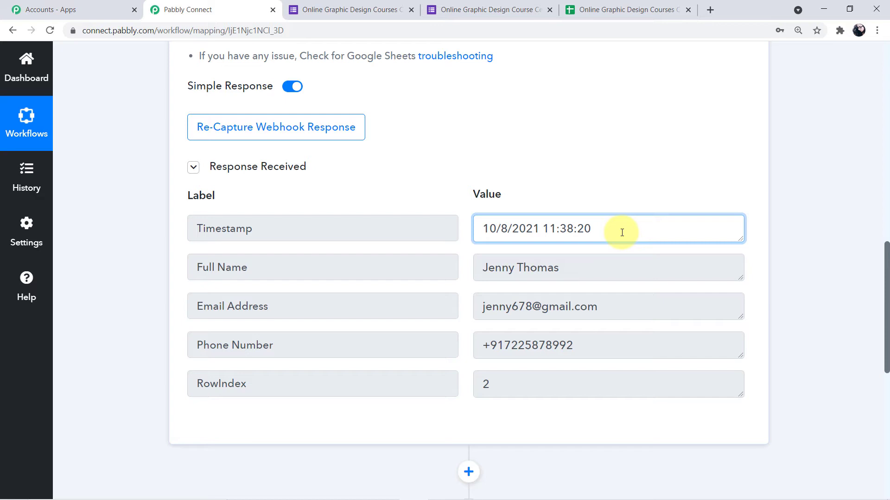
pyautogui.moveTo(541, 229); pyautogui.dragTo(630, 228)
pyautogui.click(630, 228)
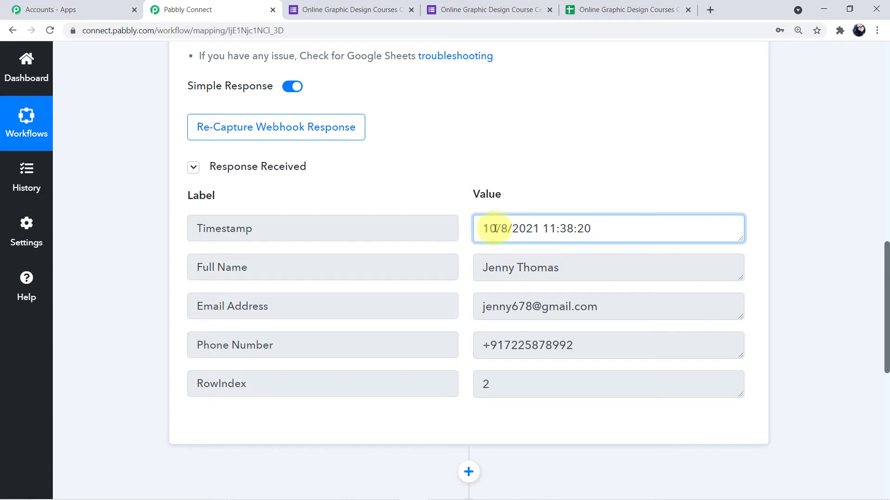
pyautogui.moveTo(492, 229); pyautogui.dragTo(538, 226)
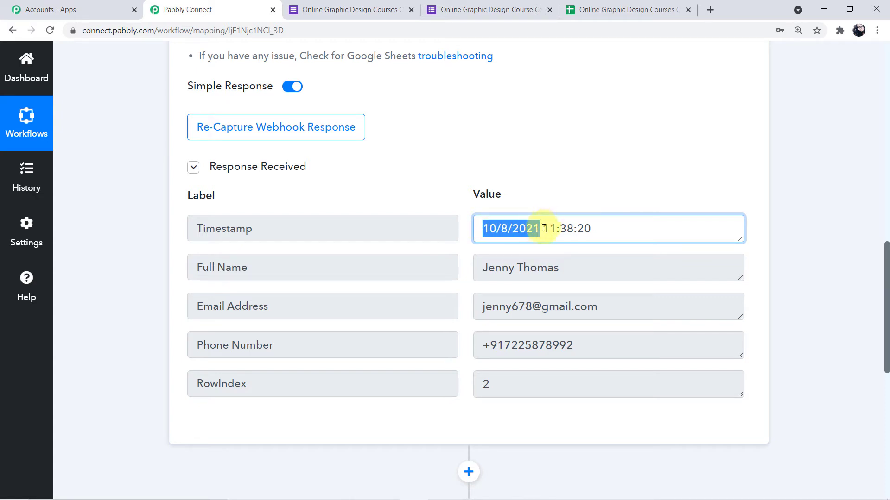
pyautogui.moveTo(542, 229); pyautogui.dragTo(600, 226)
pyautogui.click(604, 227)
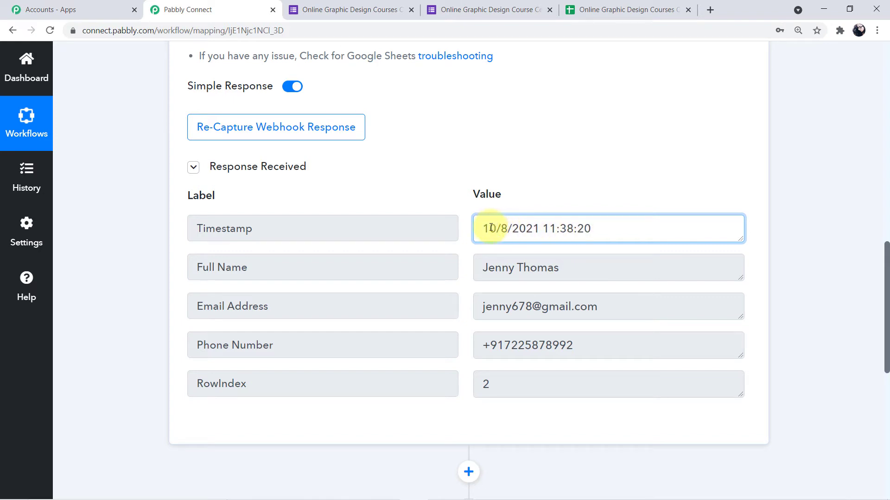
pyautogui.moveTo(480, 227); pyautogui.dragTo(616, 228)
pyautogui.click(617, 228)
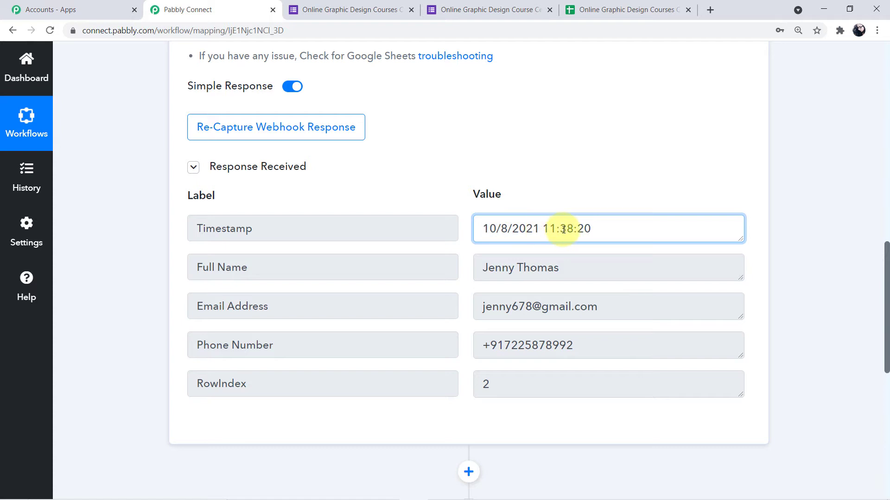
pyautogui.moveTo(544, 230); pyautogui.dragTo(595, 229)
pyautogui.click(492, 227)
pyautogui.moveTo(492, 227); pyautogui.dragTo(547, 228)
pyautogui.click(632, 228)
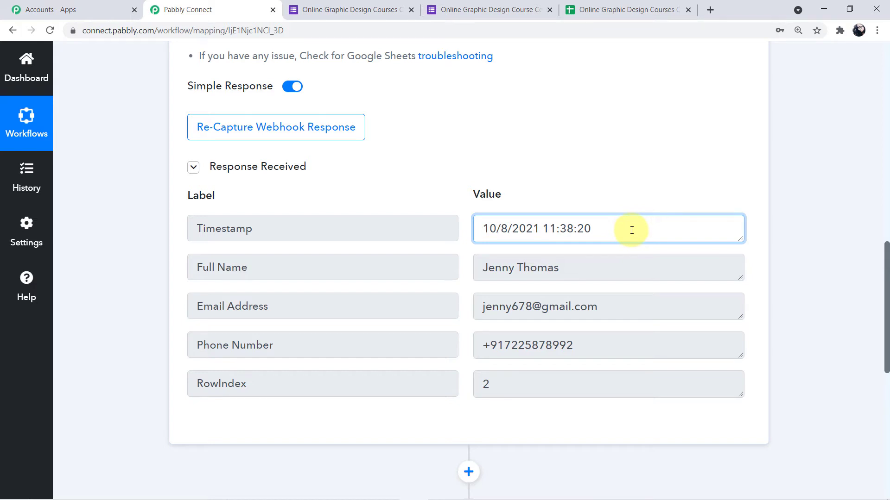
# - Search for "date" and choose Date/Time Formatter by Pabbly as the app for the workflow's second step
pyautogui.scroll(-5, 631, 230)
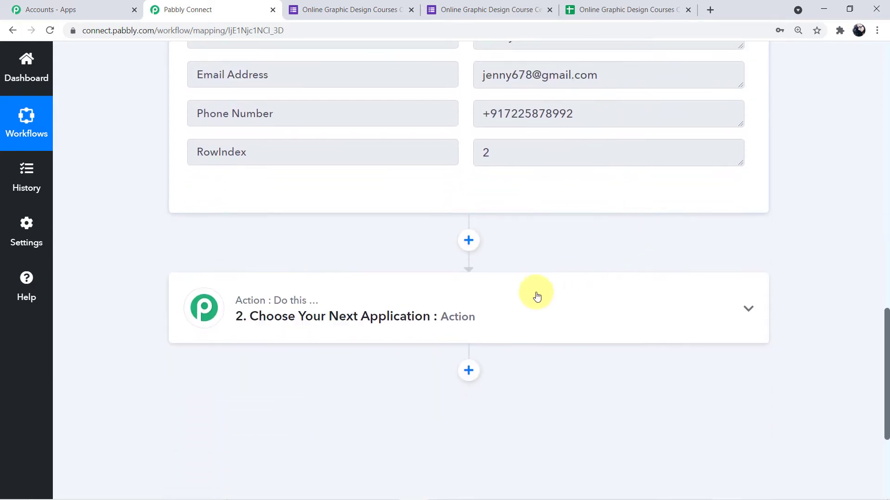
pyautogui.click(507, 300)
pyautogui.scroll(-1, 507, 299)
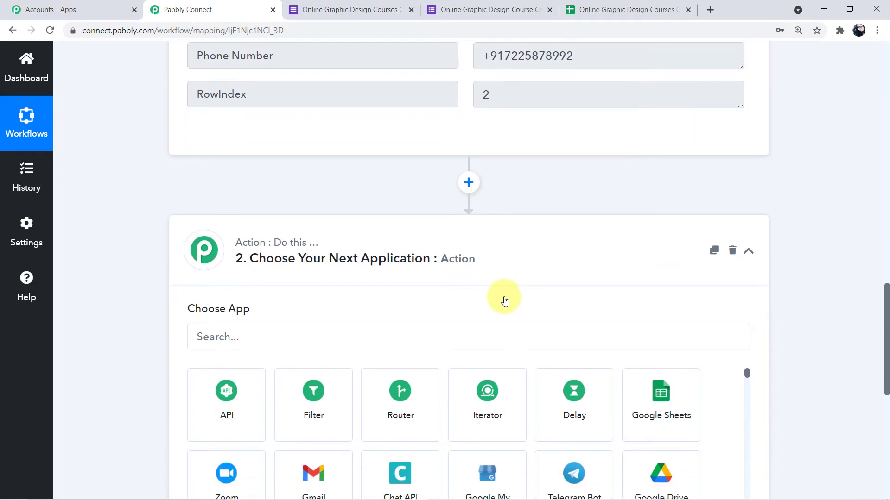
pyautogui.click(461, 331)
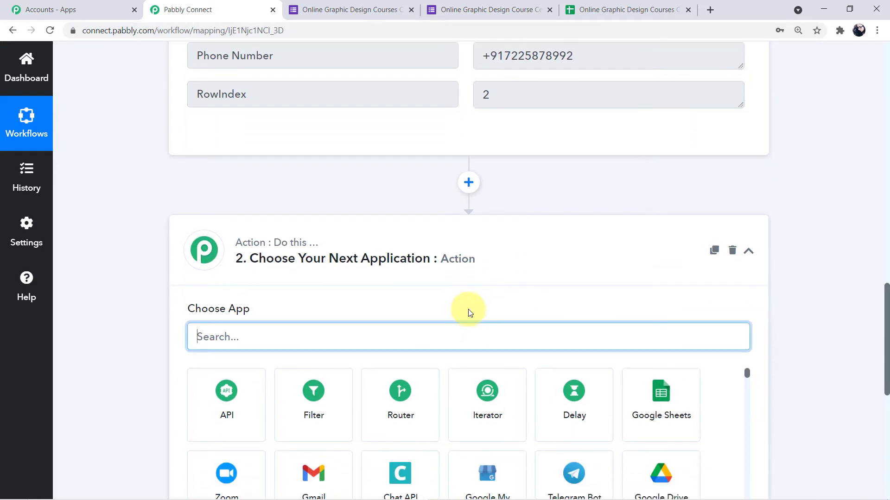
pyautogui.write('date')
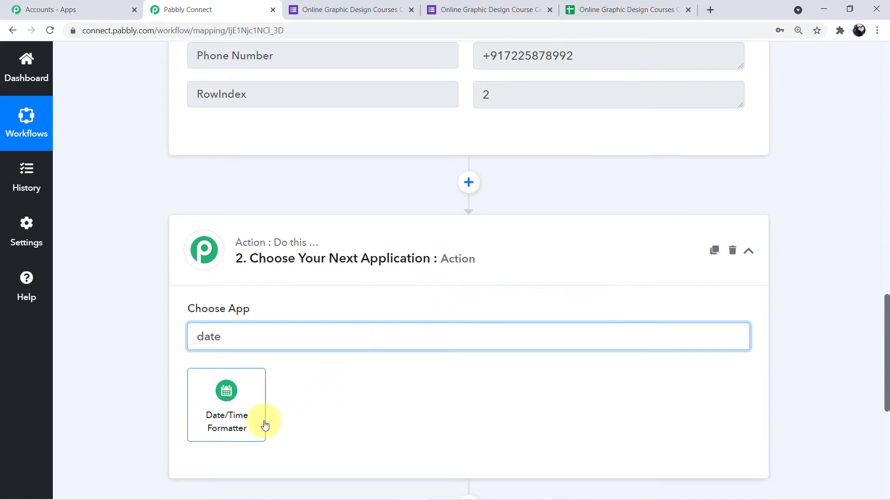
pyautogui.click(249, 431)
# - Set the formatter's action event to Format Date Only and connect it
pyautogui.scroll(-1, 314, 345)
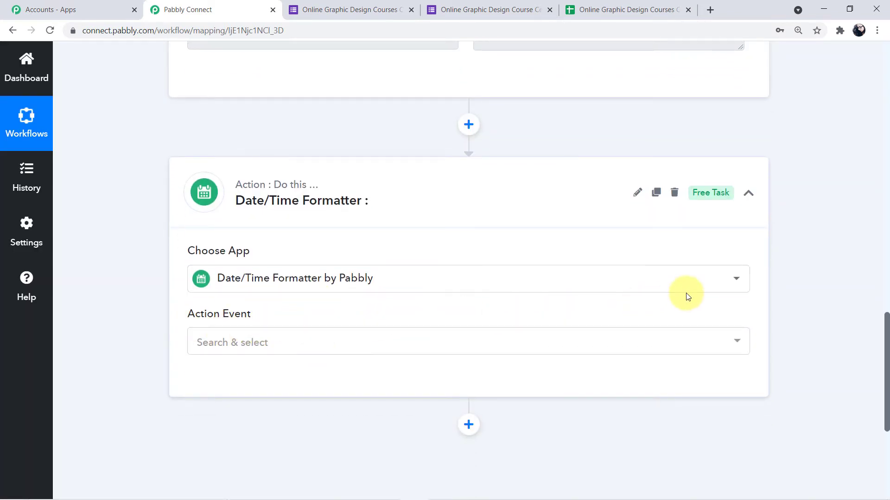
pyautogui.click(737, 345)
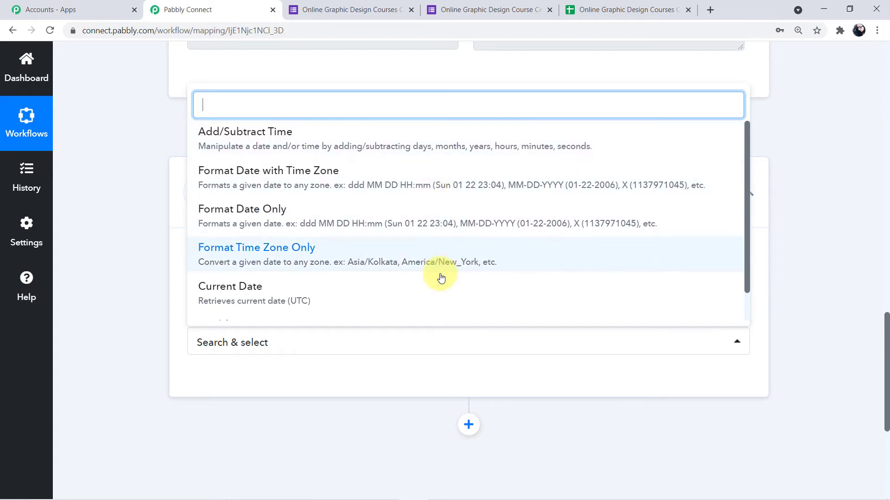
pyautogui.click(302, 221)
pyautogui.click(233, 379)
pyautogui.scroll(-5, 296, 295)
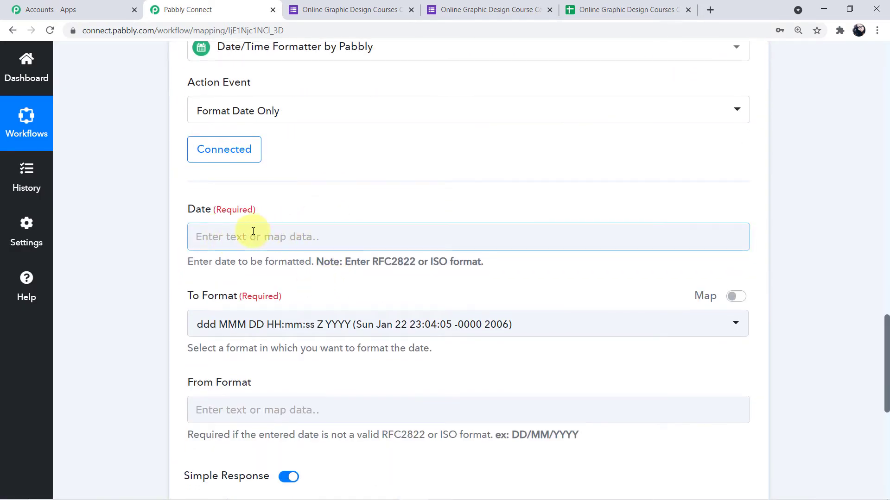
# - Map the required Date field to the Timestamp from the Google Forms trigger, checking it against the trigger's received response
pyautogui.click(297, 234)
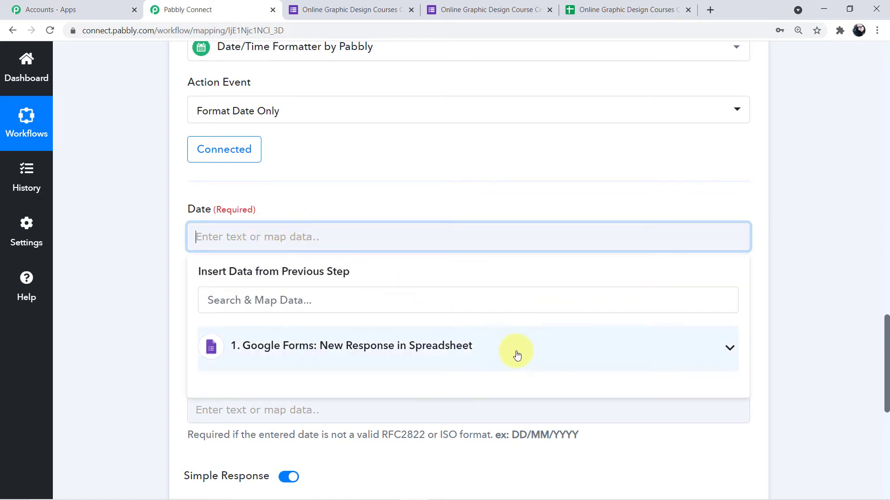
pyautogui.click(723, 354)
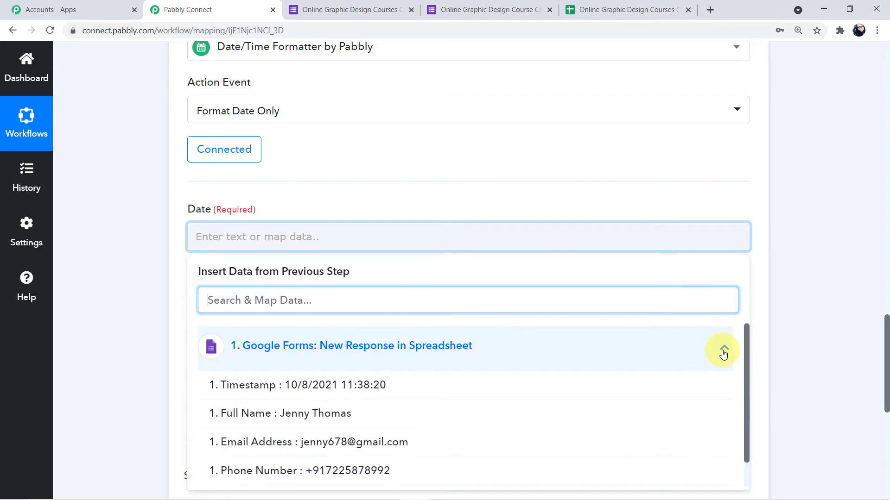
pyautogui.scroll(-1, 563, 391)
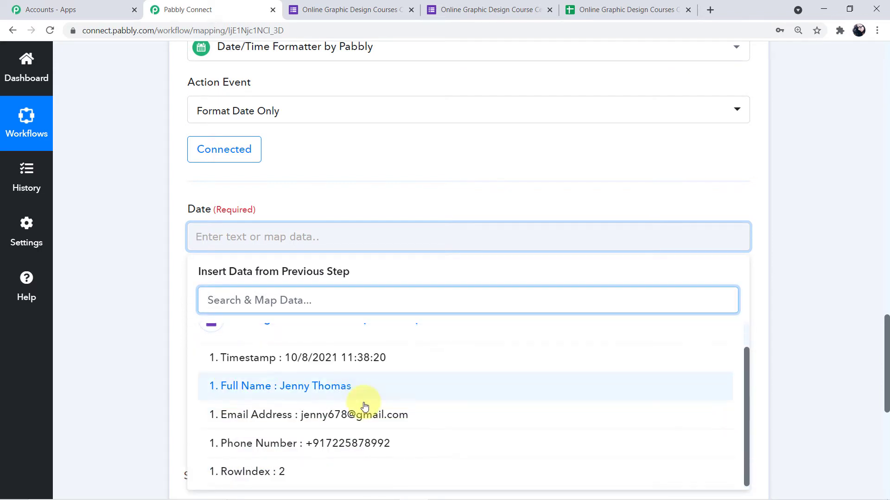
pyautogui.click(837, 407)
pyautogui.scroll(12, 837, 407)
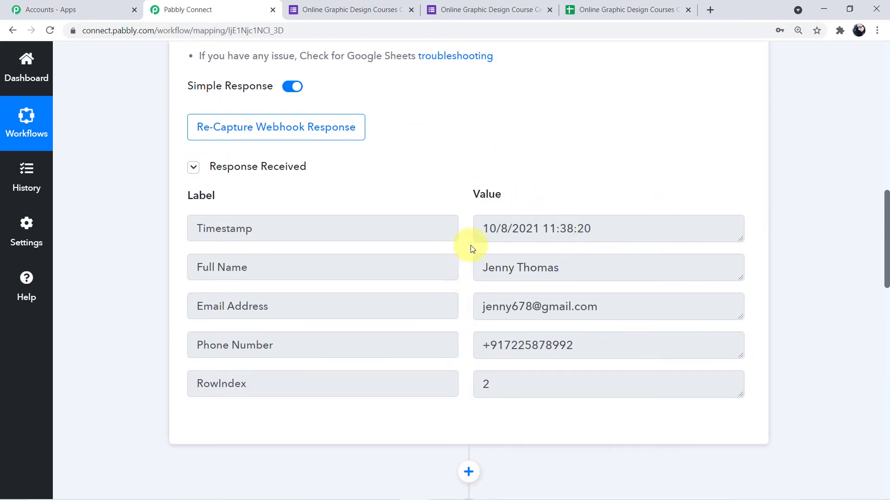
pyautogui.scroll(-6, 576, 257)
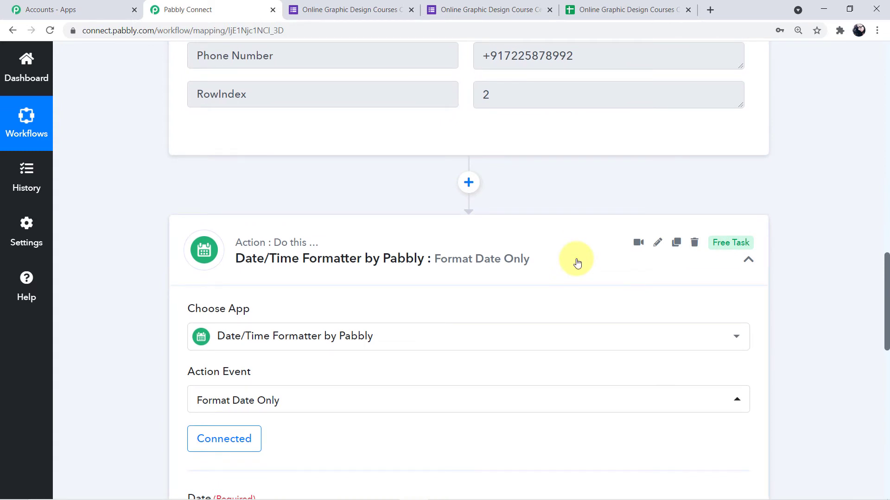
pyautogui.scroll(-4, 590, 267)
pyautogui.scroll(-1, 590, 278)
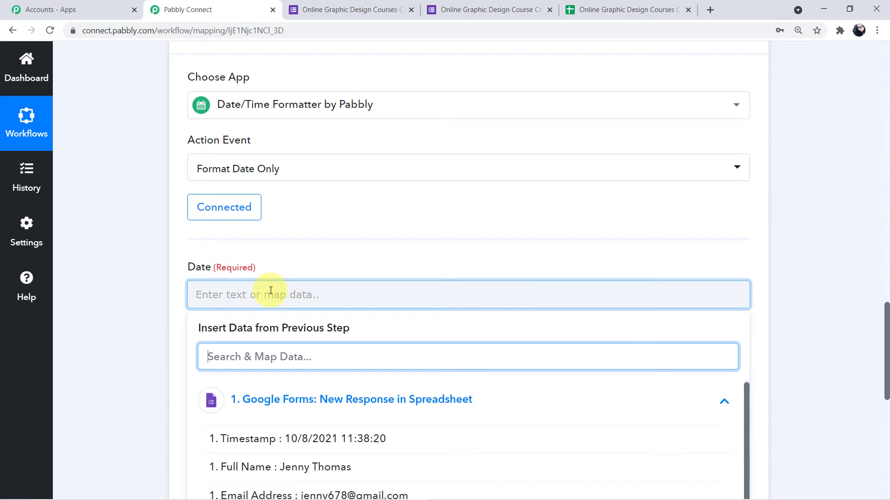
pyautogui.scroll(-1, 271, 291)
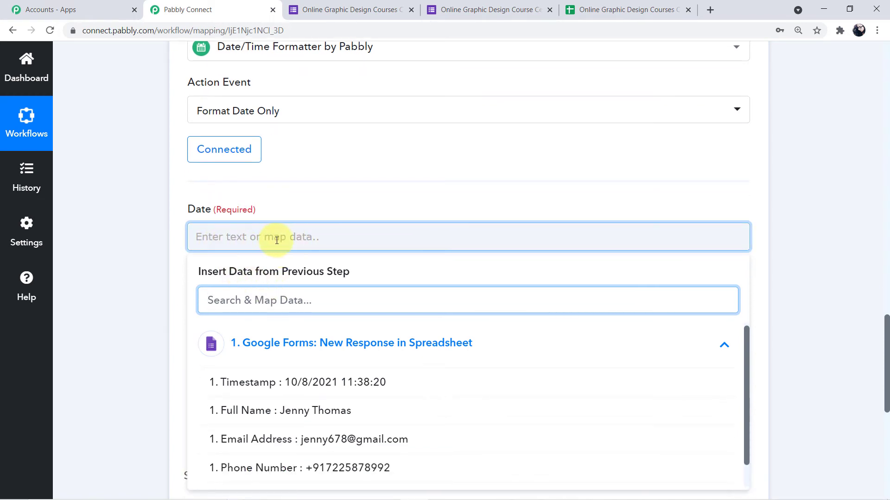
pyautogui.scroll(8, 738, 283)
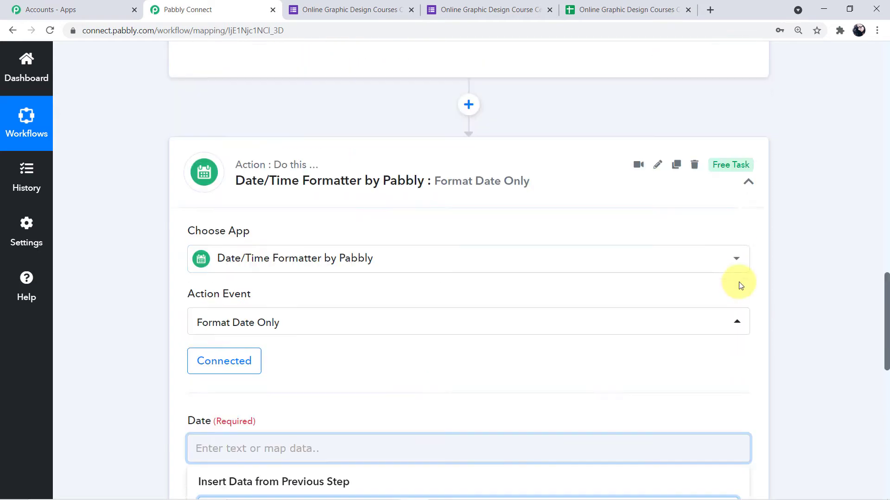
pyautogui.scroll(-8, 616, 232)
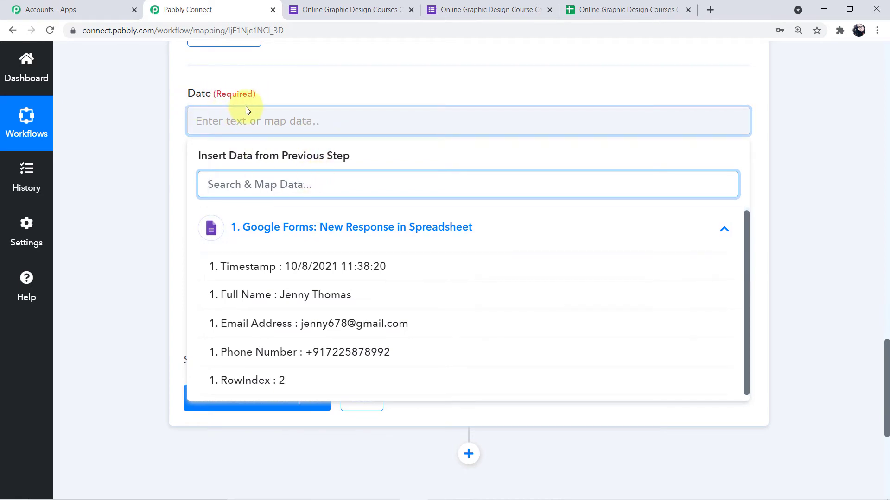
pyautogui.click(313, 265)
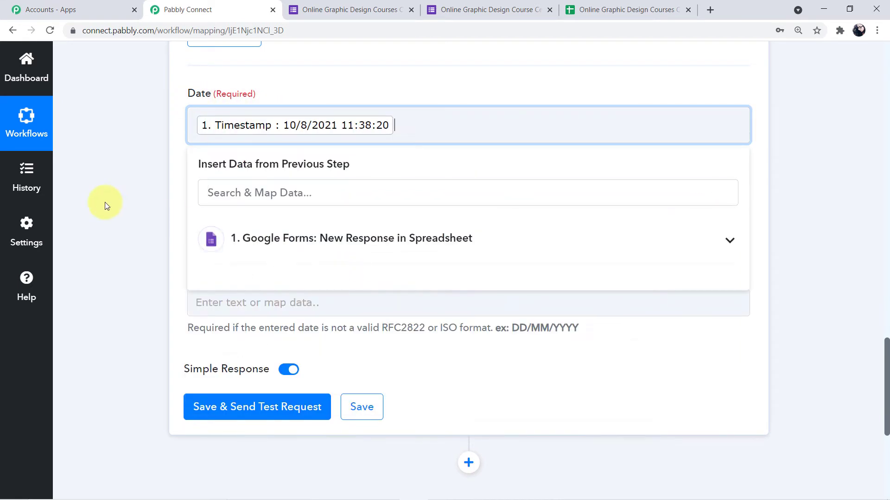
pyautogui.click(104, 202)
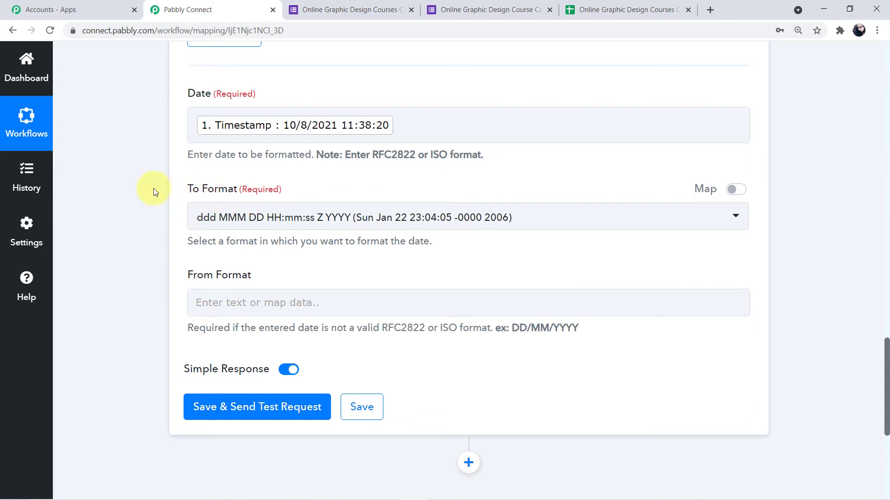
# - Set the formatter's To Format option to DD-MM-YYYY (22-01-2006)
pyautogui.click(733, 217)
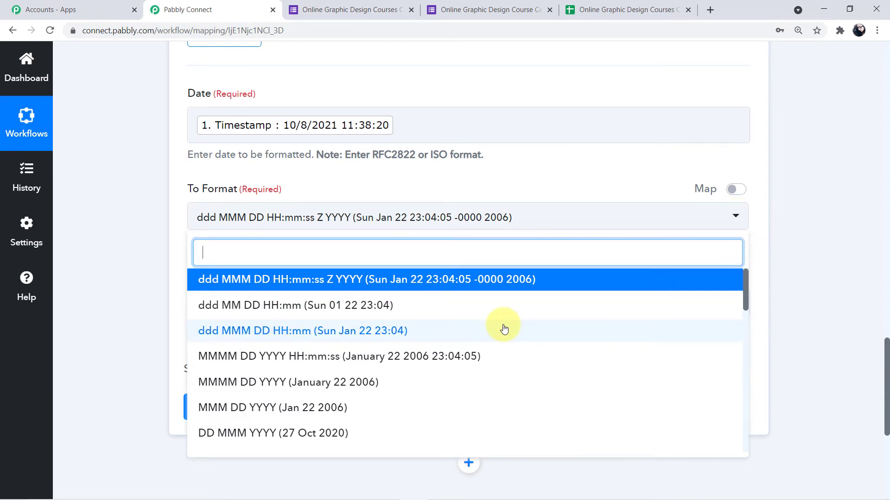
pyautogui.scroll(-3, 503, 328)
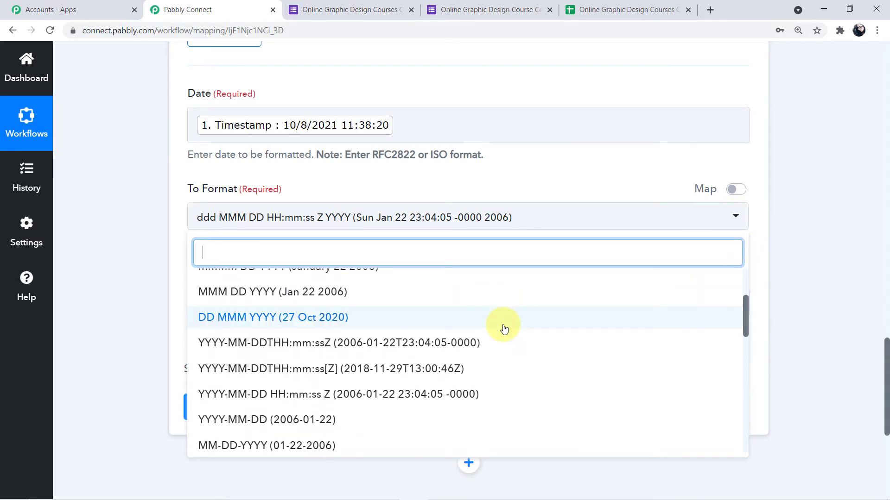
pyautogui.scroll(-5, 504, 328)
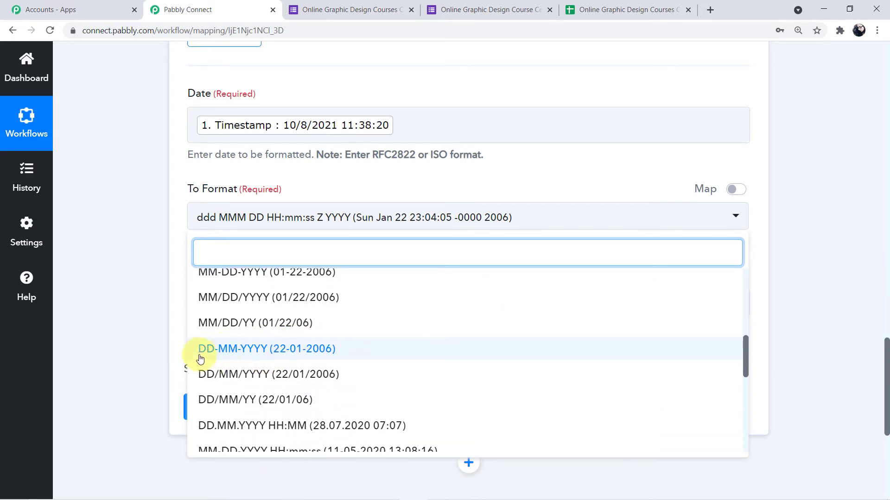
pyautogui.click(320, 358)
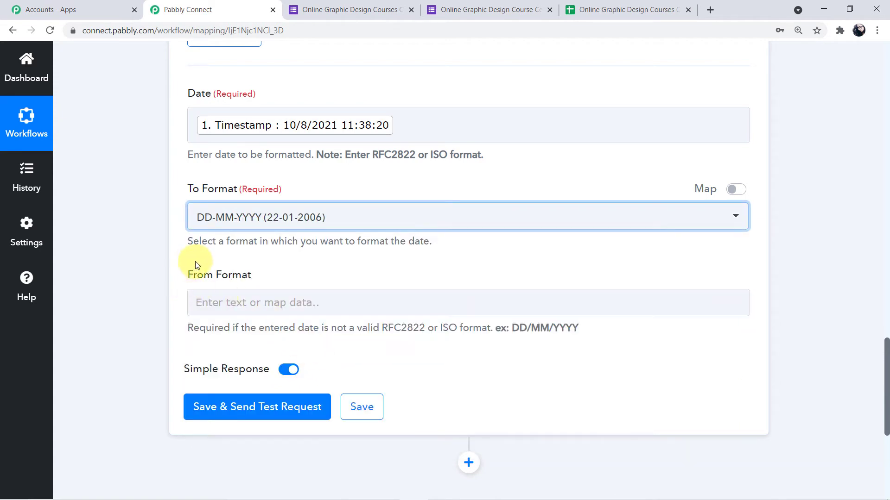
# - Save the Date/Time Formatter step with a test request and check the Result value in its response
pyautogui.scroll(-2, 135, 260)
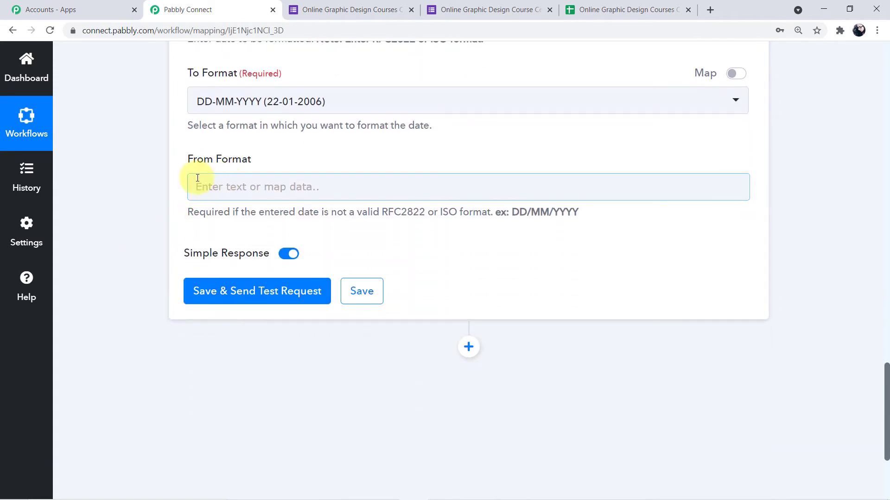
pyautogui.click(276, 292)
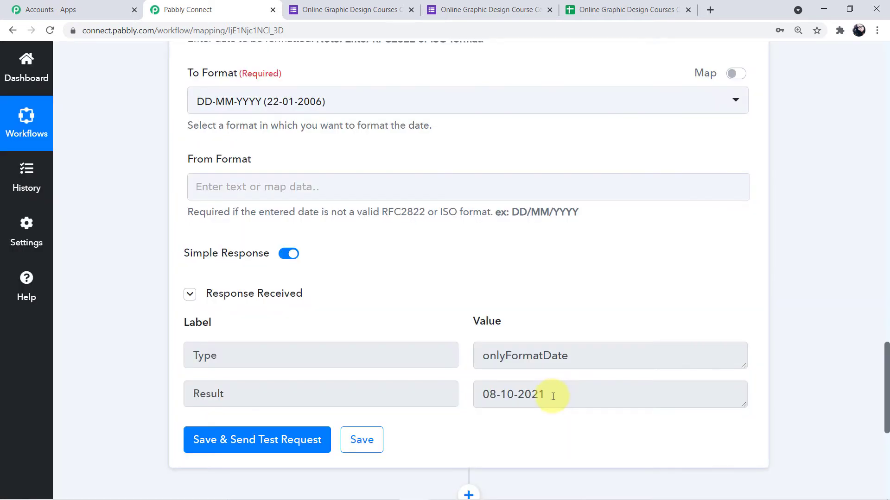
pyautogui.moveTo(553, 396); pyautogui.dragTo(463, 391)
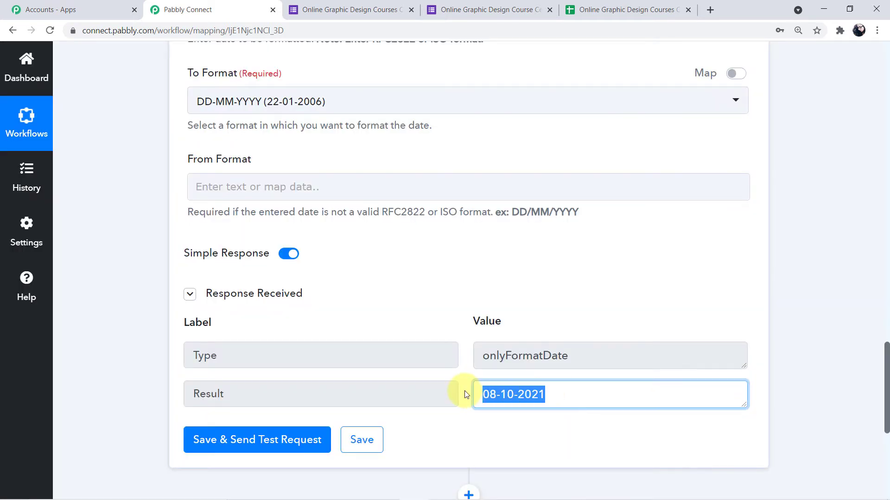
pyautogui.click(583, 396)
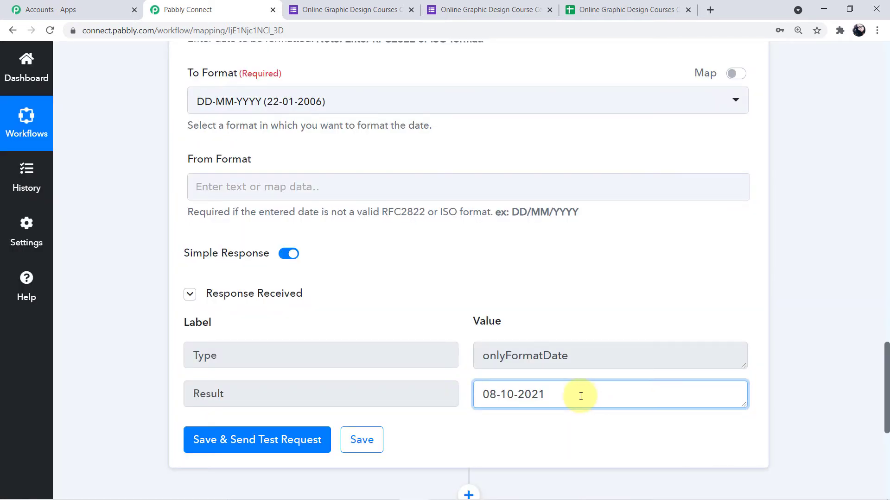
pyautogui.moveTo(584, 396); pyautogui.dragTo(471, 386)
pyautogui.click(562, 399)
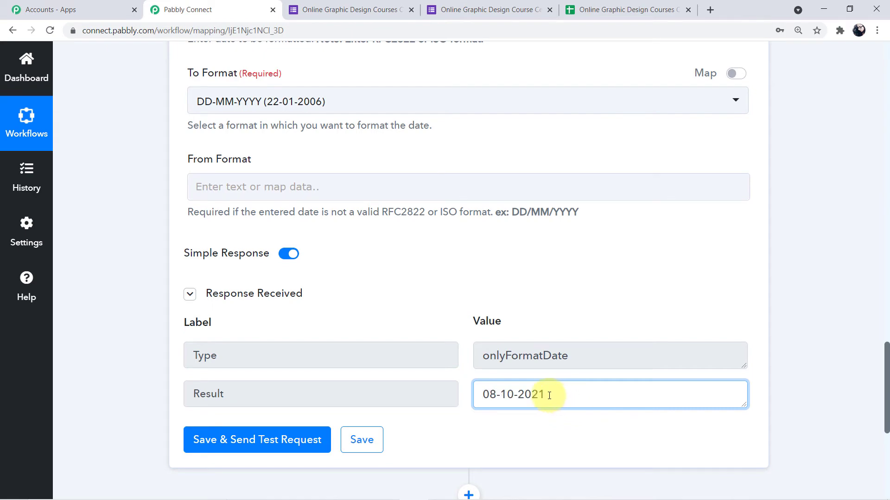
pyautogui.moveTo(553, 396); pyautogui.dragTo(463, 392)
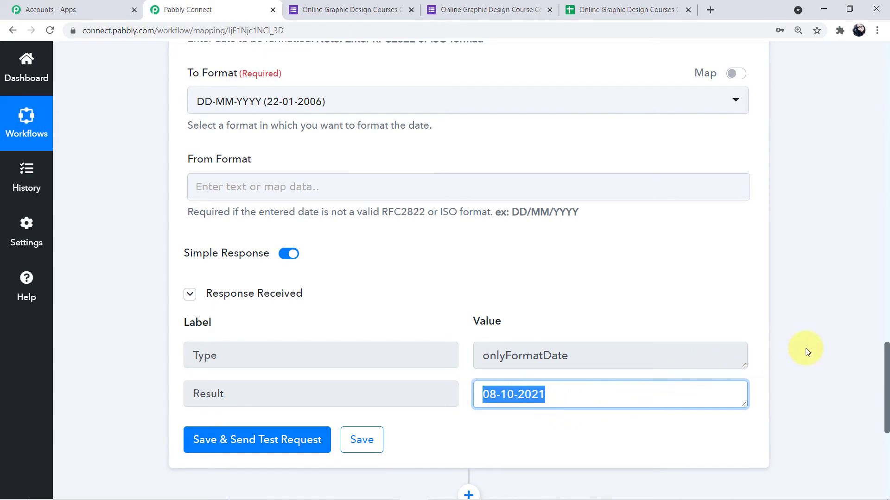
# - Choose Google Slides as the app for a new action step after the Date/Time Formatter
pyautogui.scroll(6, 806, 351)
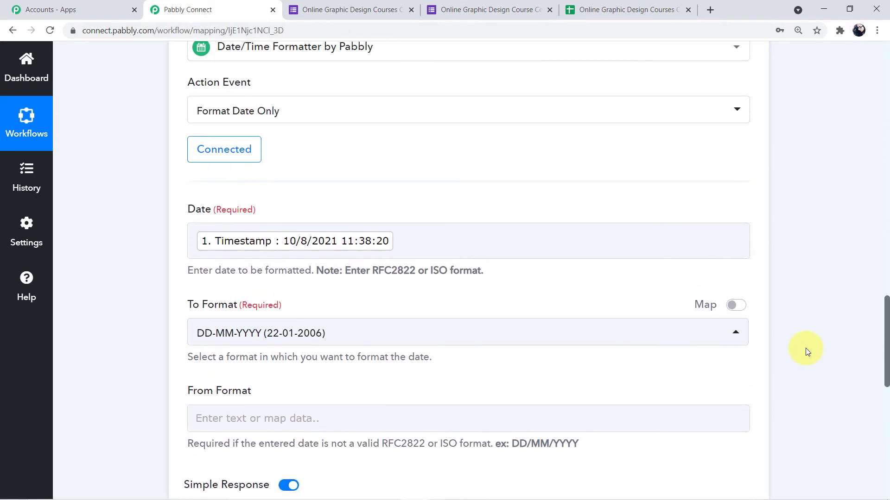
pyautogui.scroll(1, 805, 348)
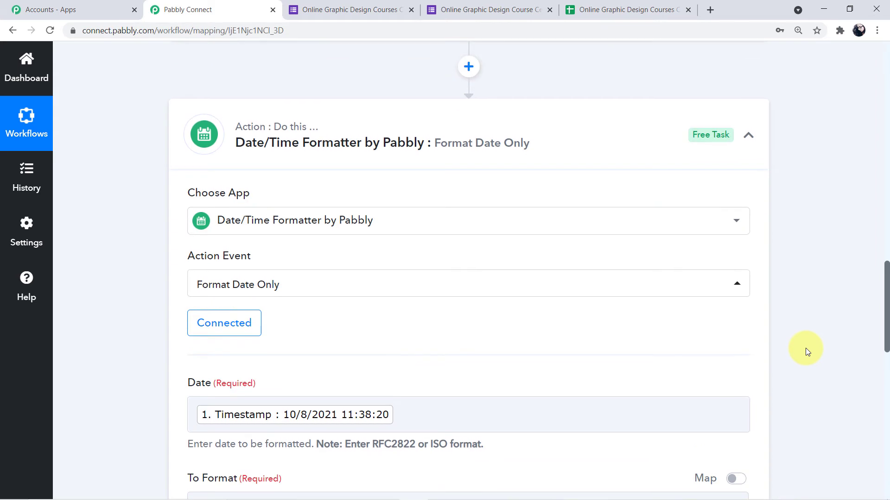
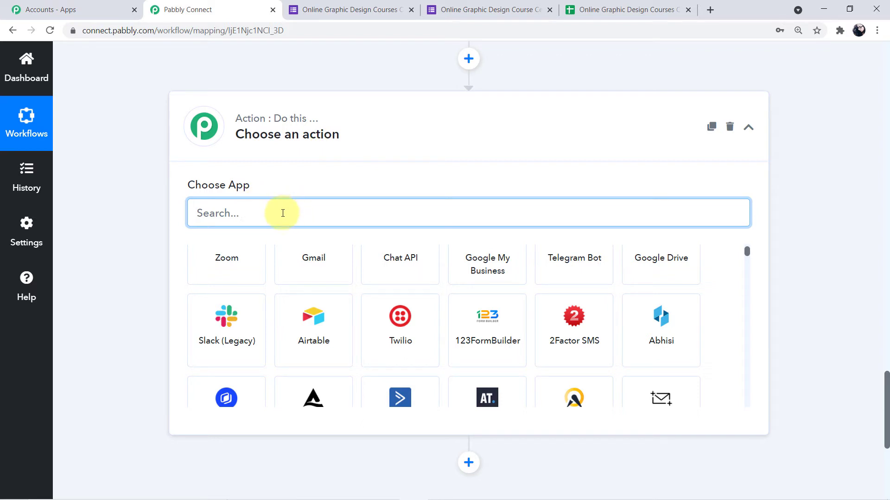
pyautogui.write('oog')
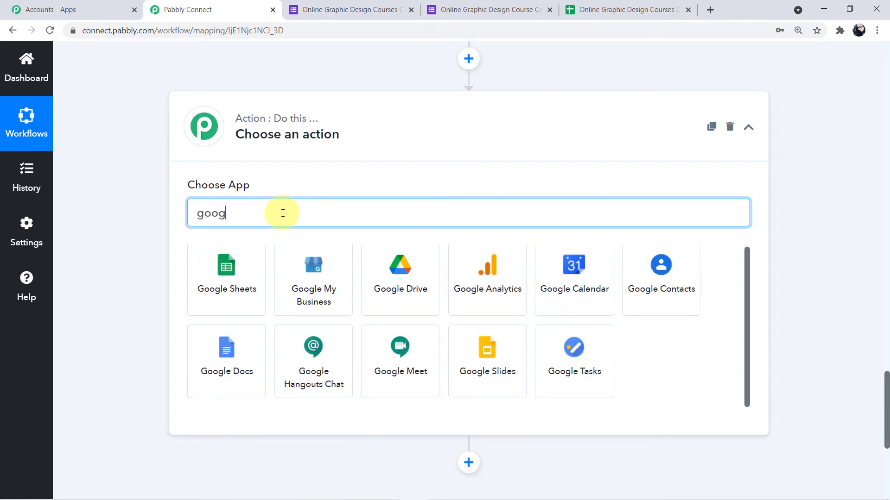
pyautogui.write('le slides')
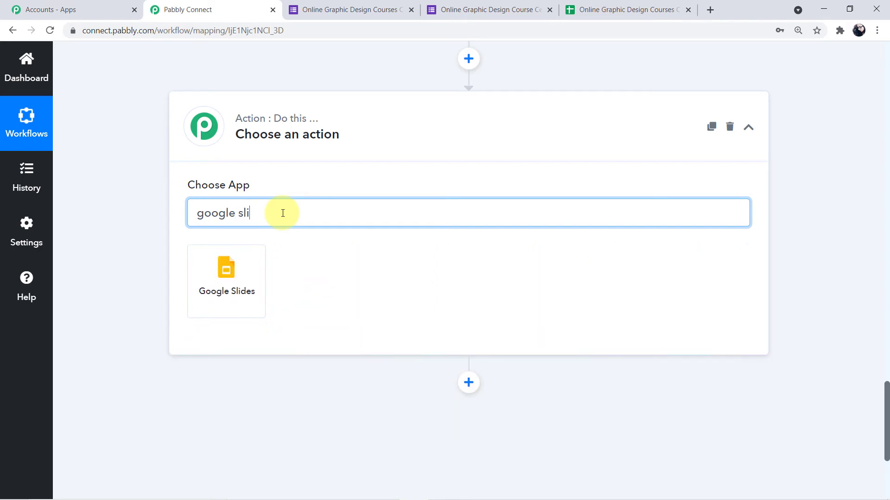
pyautogui.click(241, 284)
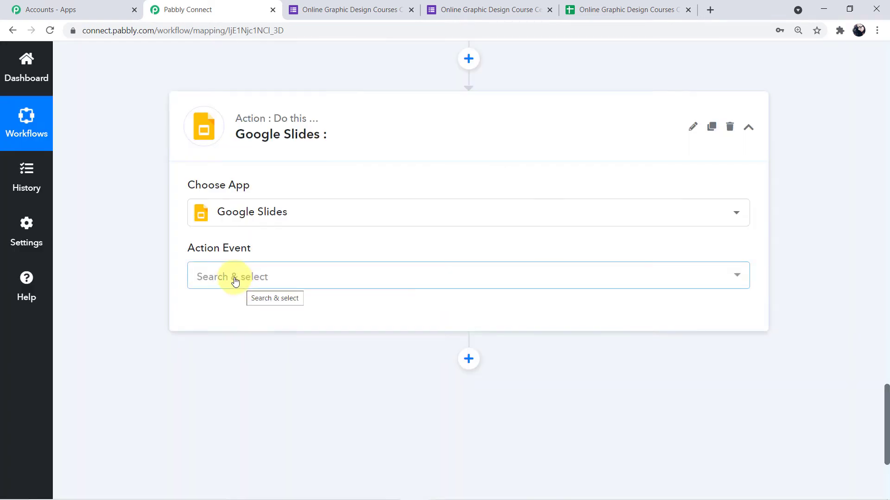
# - Set the Google Slides action event to Create Presentation From Template
pyautogui.moveTo(230, 259)
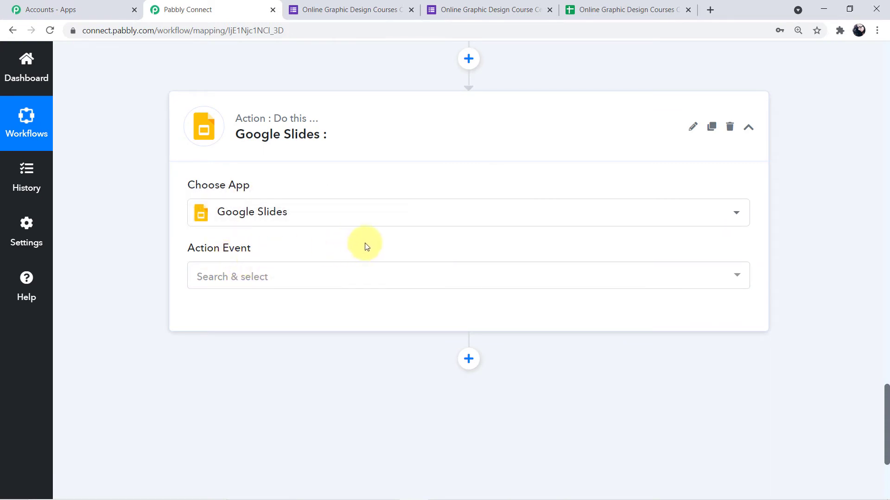
pyautogui.click(737, 275)
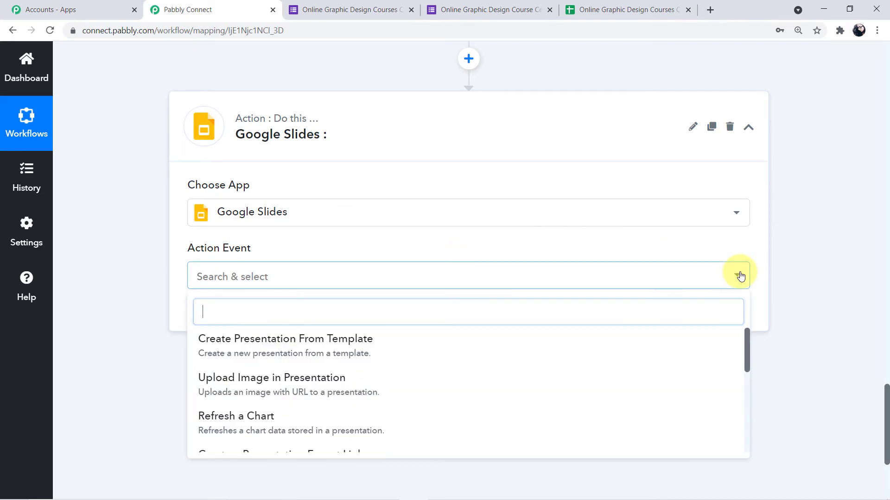
pyautogui.scroll(-3, 521, 350)
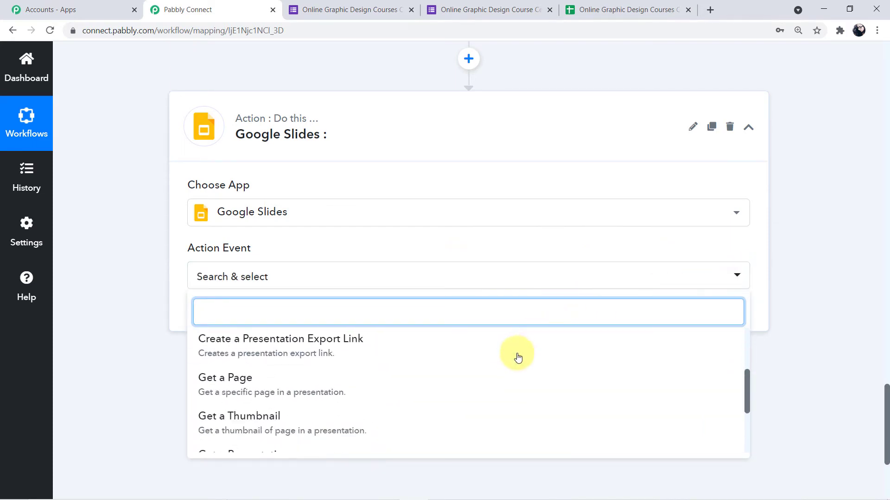
pyautogui.scroll(3, 518, 355)
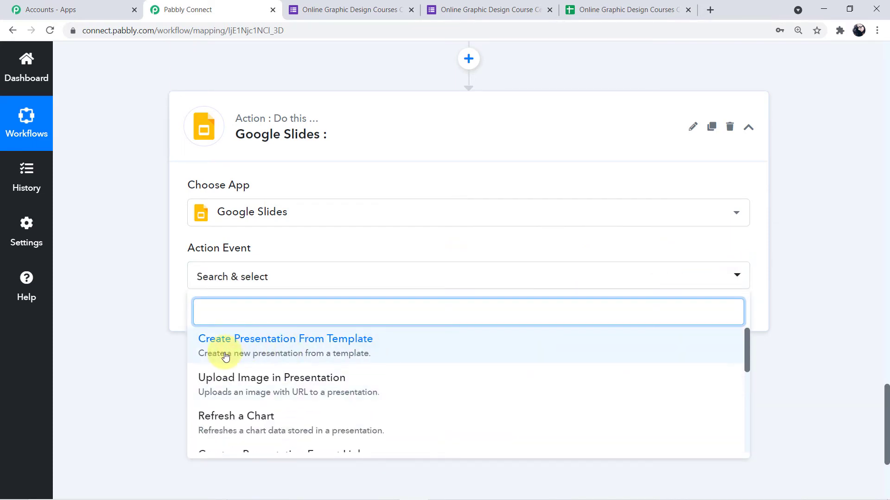
pyautogui.click(318, 358)
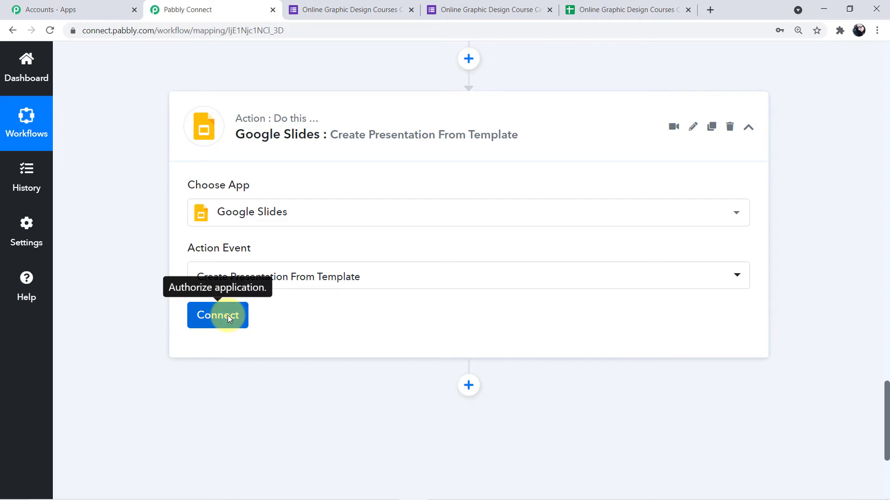
# - Add a new Google Slides connection and authorize Pabbly Connect Drive to access the Google account
pyautogui.click(227, 315)
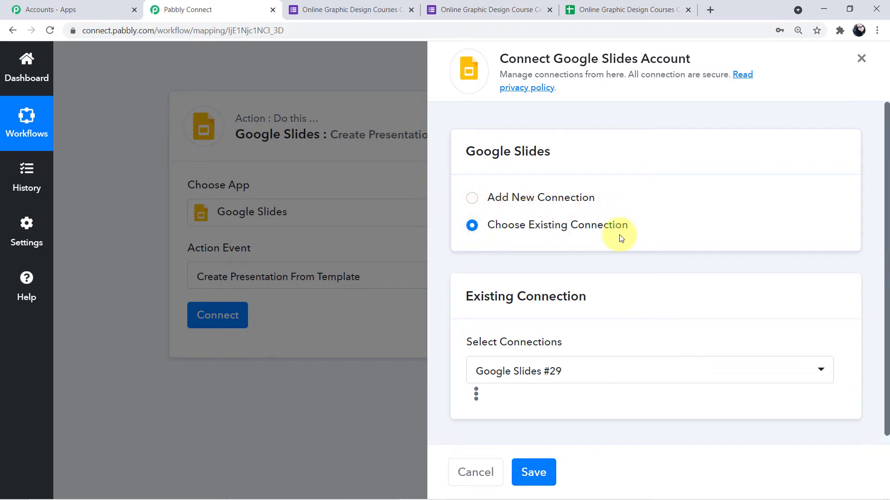
pyautogui.click(471, 198)
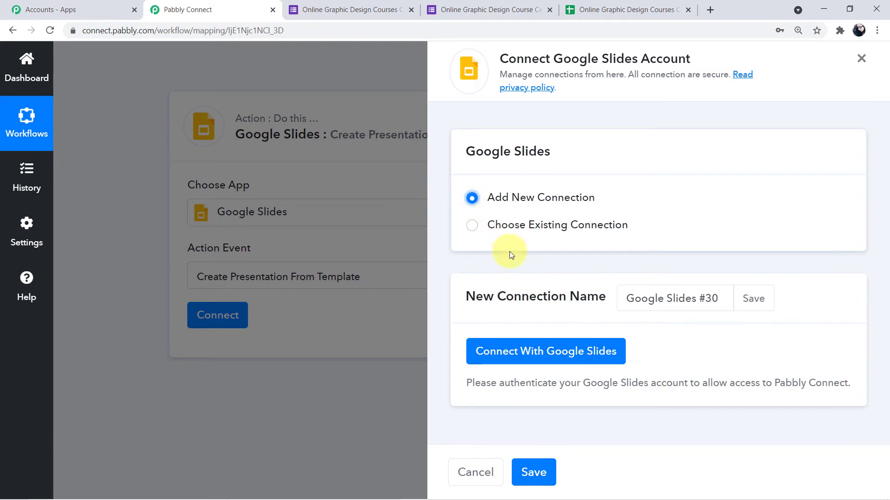
pyautogui.click(532, 352)
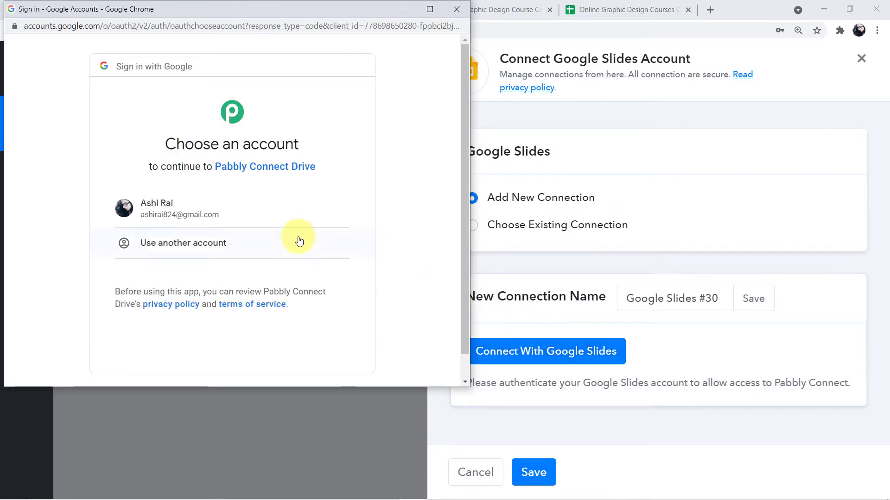
pyautogui.click(253, 220)
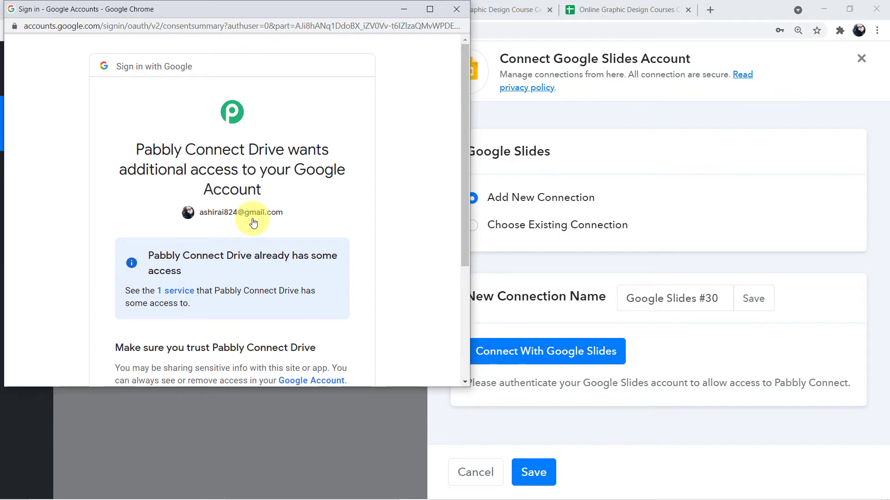
pyautogui.scroll(-3, 253, 222)
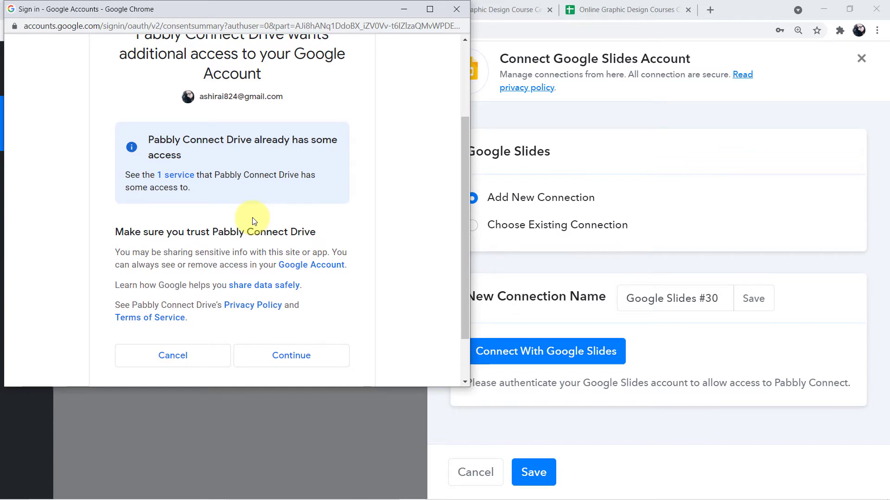
pyautogui.click(289, 355)
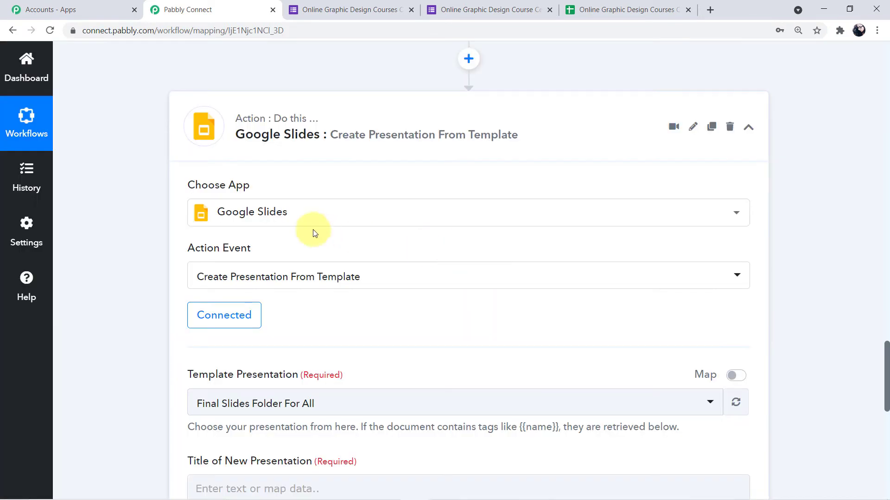
# - Review the action's presentation fields and look through the recent presentations in Google Slides for certificate templates
pyautogui.scroll(-3, 392, 258)
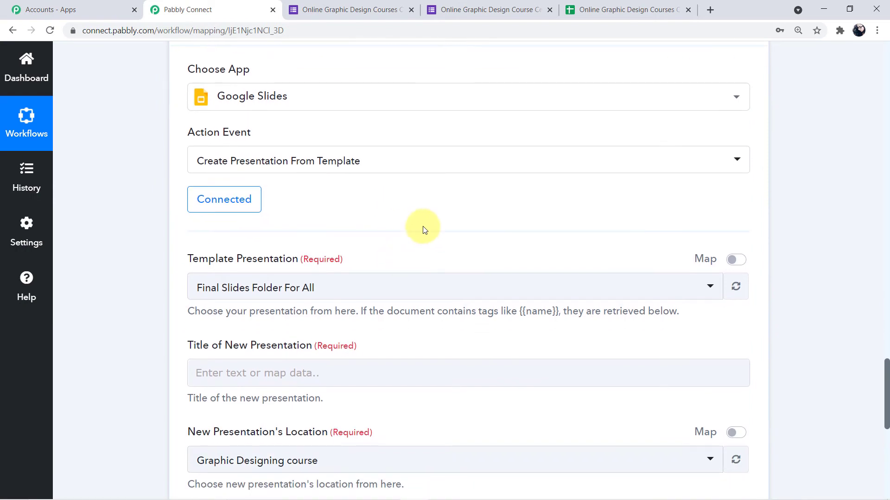
pyautogui.scroll(-1, 422, 229)
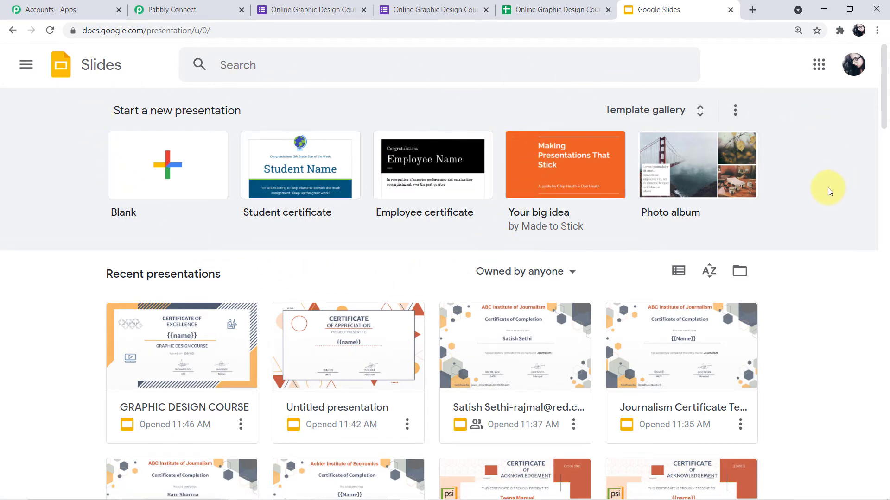
pyautogui.scroll(-6, 828, 188)
pyautogui.scroll(-8, 829, 190)
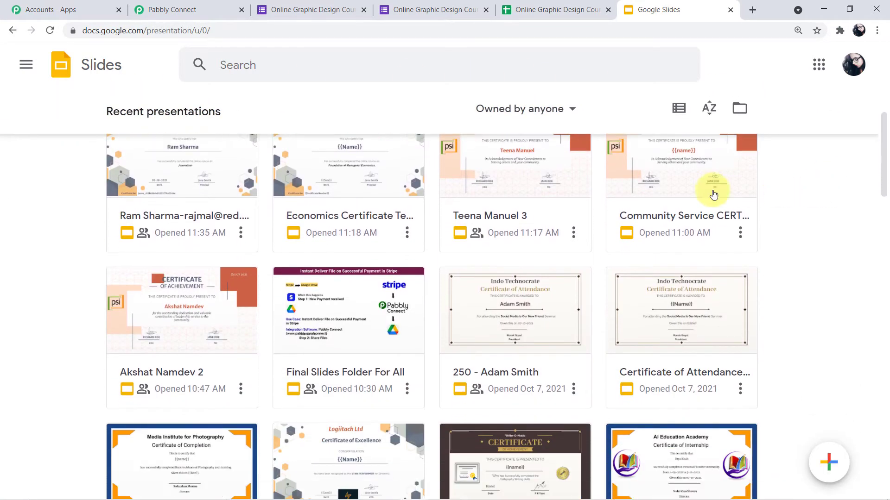
pyautogui.scroll(10, 578, 238)
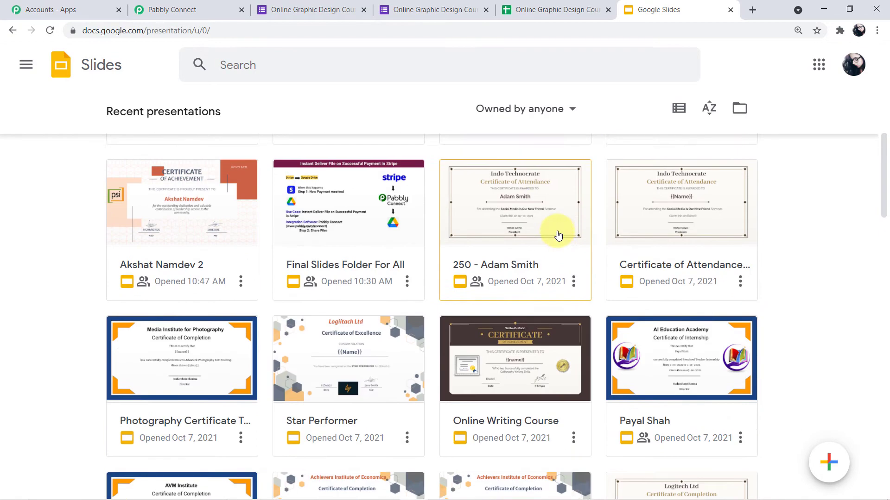
pyautogui.scroll(2, 366, 198)
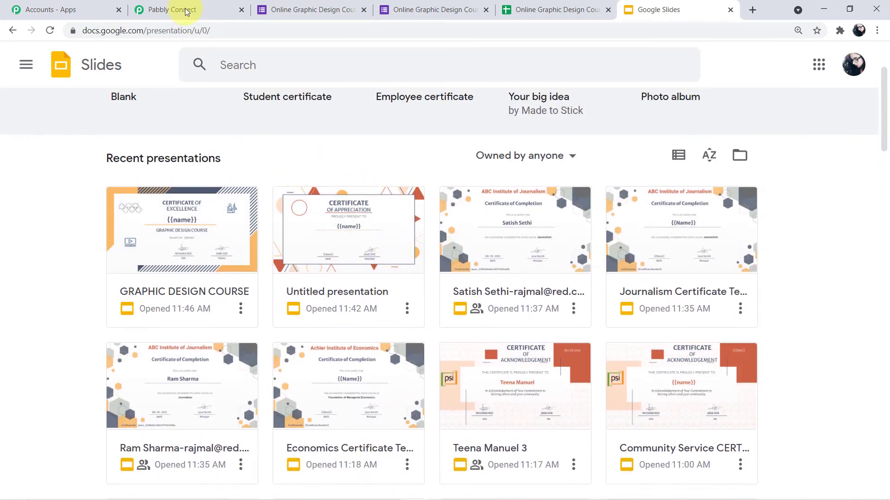
# - Return to the Pabbly Connect workflow and look through the presentations offered for Template Presentation
pyautogui.click(185, 9)
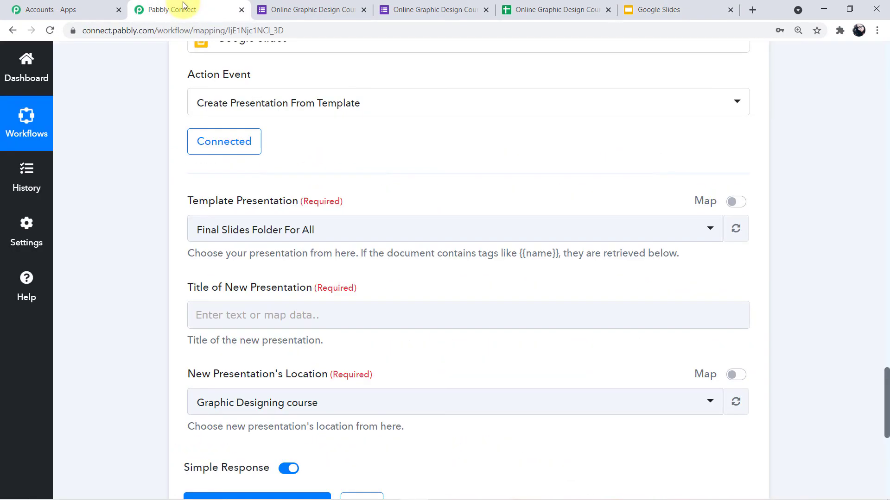
pyautogui.click(704, 230)
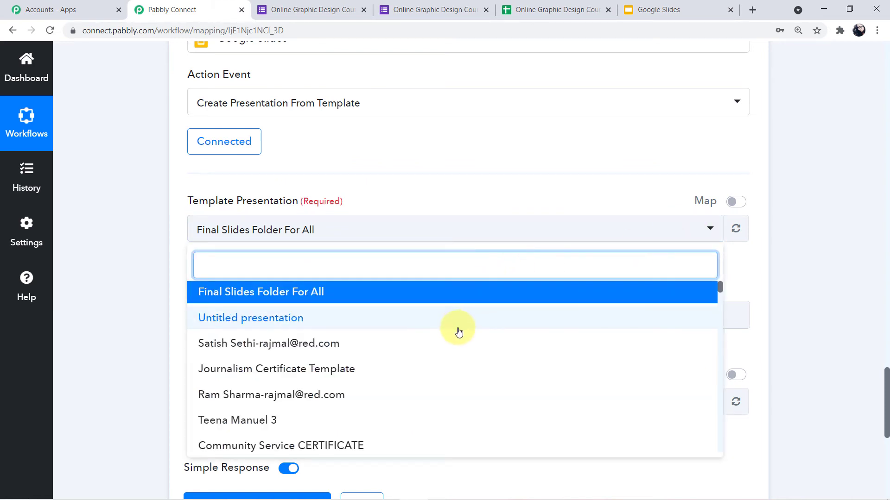
pyautogui.scroll(-8, 459, 331)
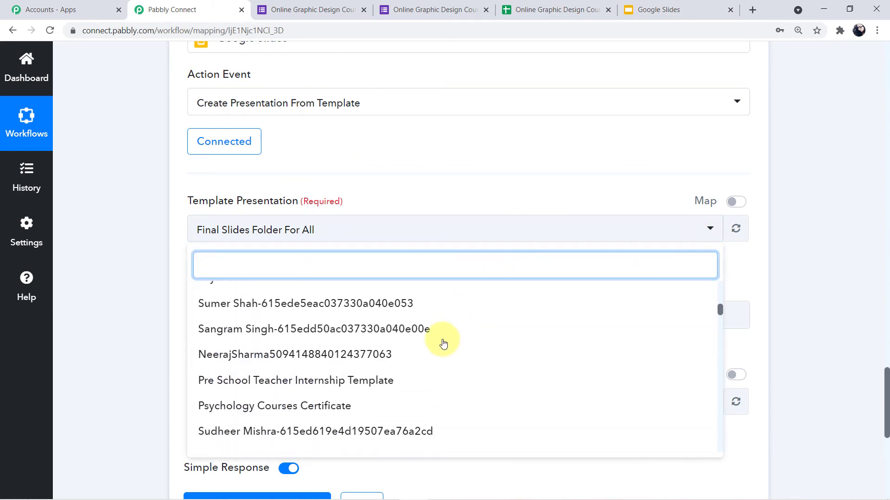
# - Open the GRAPHIC DESIGN COURSE certificate in Google Slides to examine its placeholders, and return to the Slides home page
pyautogui.click(640, 4)
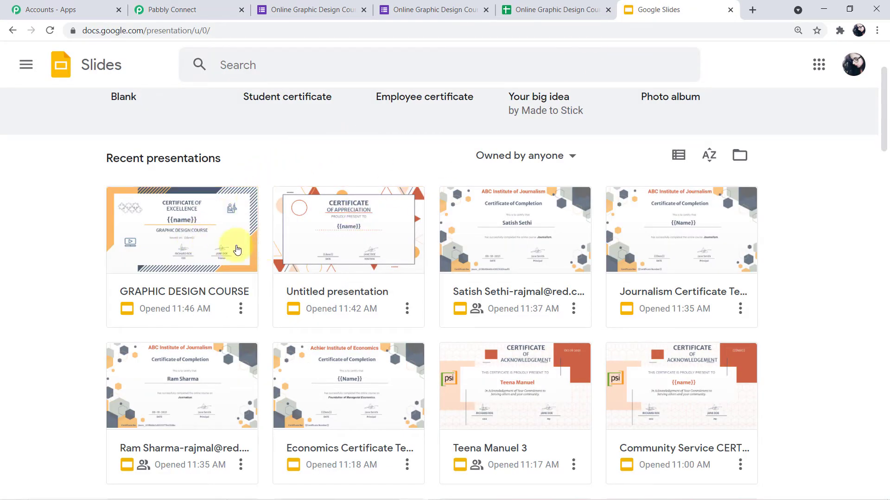
pyautogui.click(218, 270)
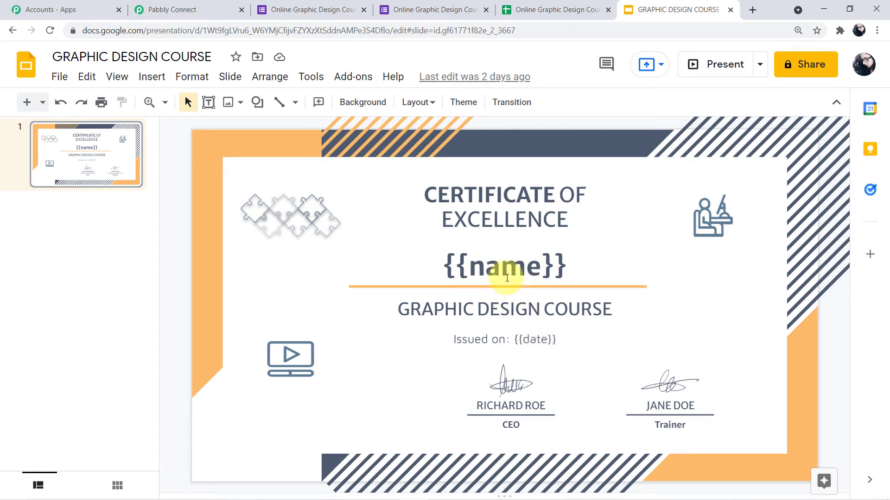
pyautogui.click(27, 70)
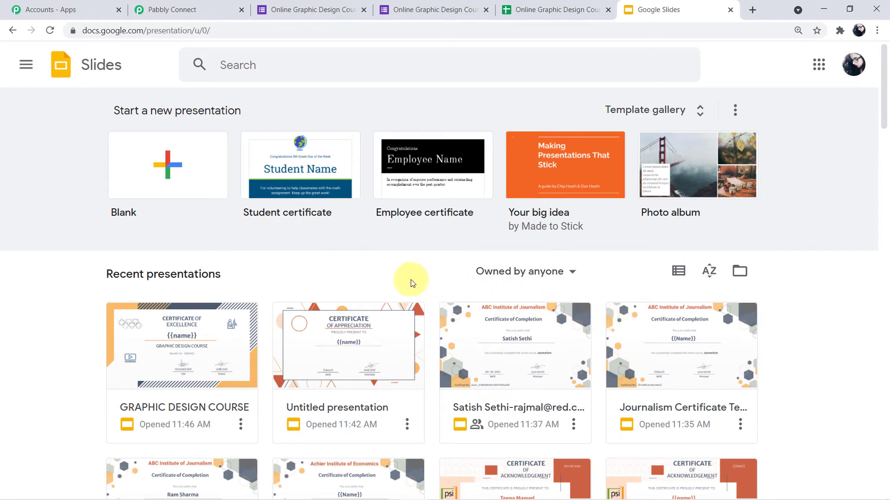
pyautogui.click(26, 67)
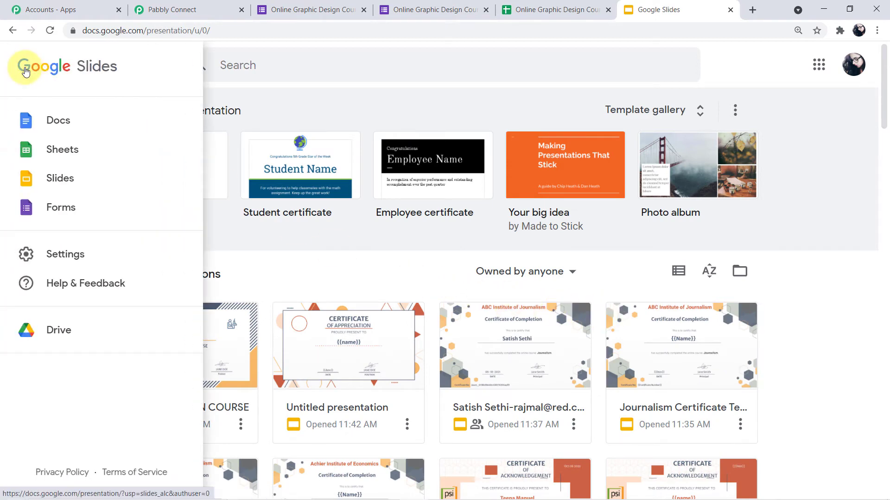
pyautogui.click(26, 69)
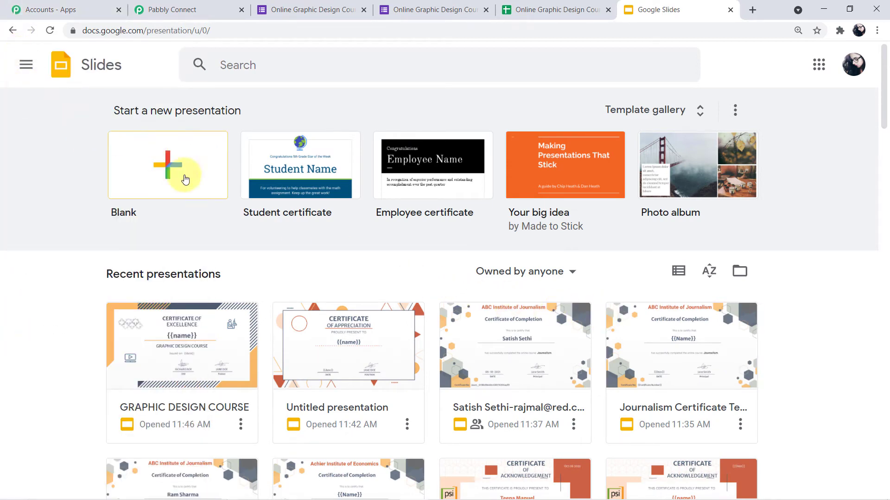
# - Create a blank presentation in Google Slides and look through the available themes
pyautogui.click(166, 166)
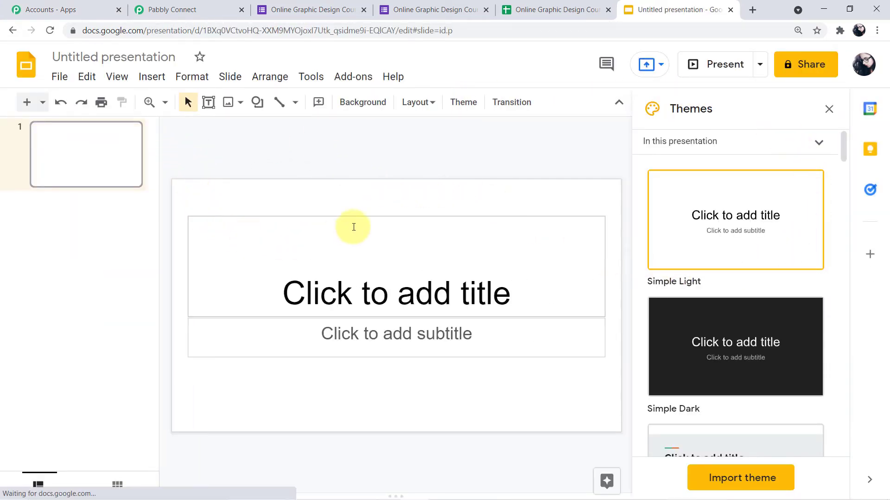
pyautogui.scroll(-10, 739, 284)
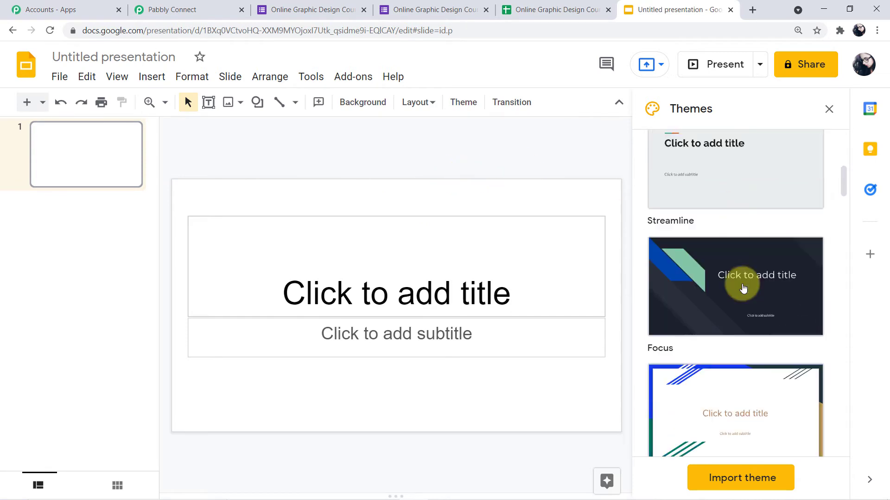
pyautogui.scroll(-1, 739, 285)
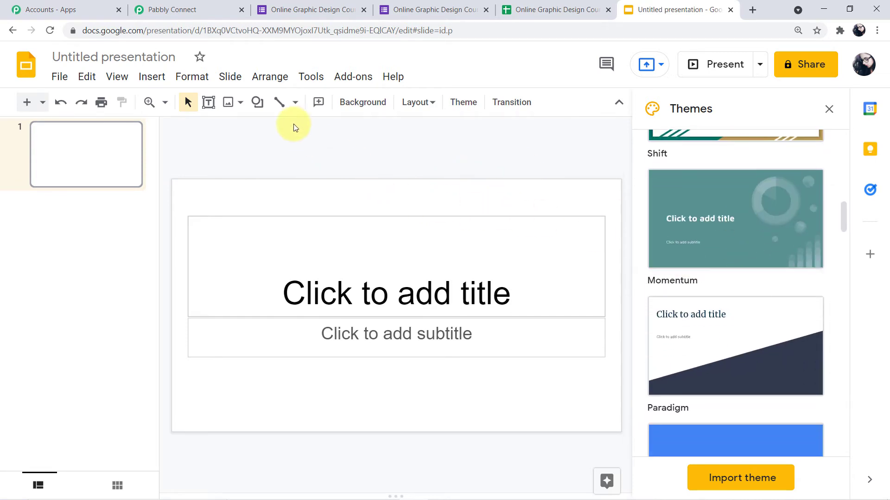
# - Return to the Pabbly Connect workflow and set Template Presentation to GRAPHIC DESIGN COURSE
pyautogui.click(198, 11)
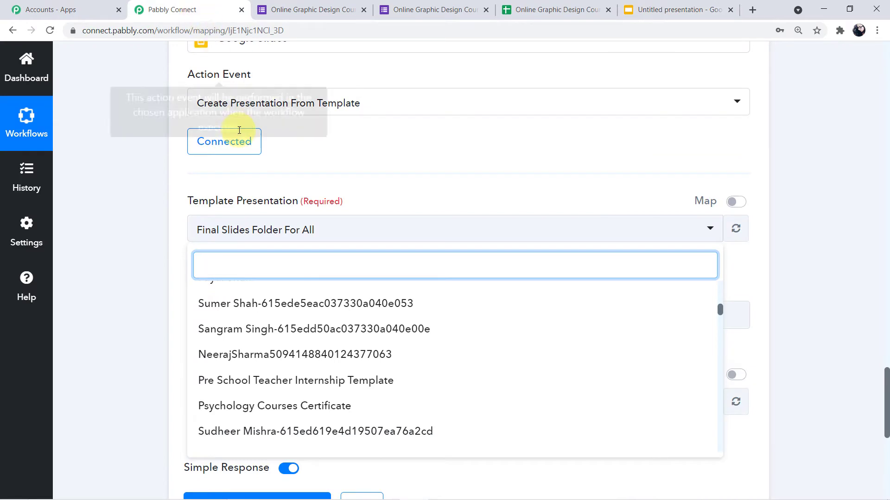
pyautogui.scroll(8, 291, 329)
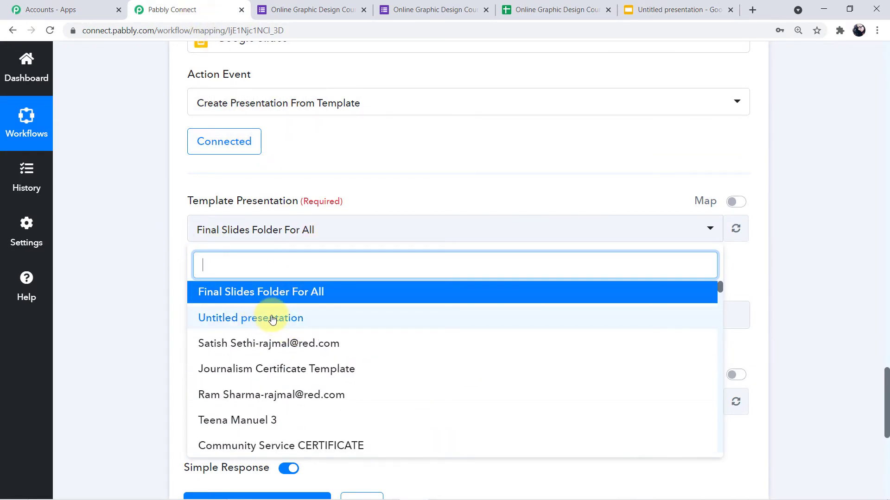
pyautogui.write('gr')
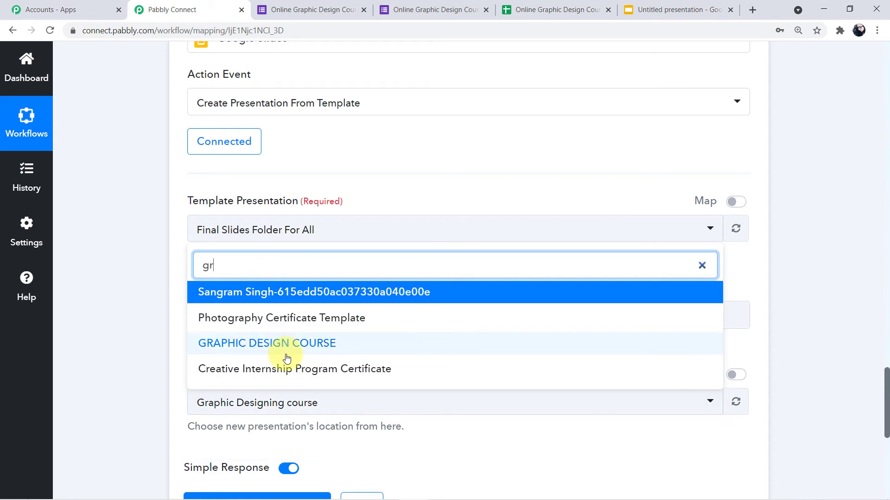
pyautogui.click(297, 343)
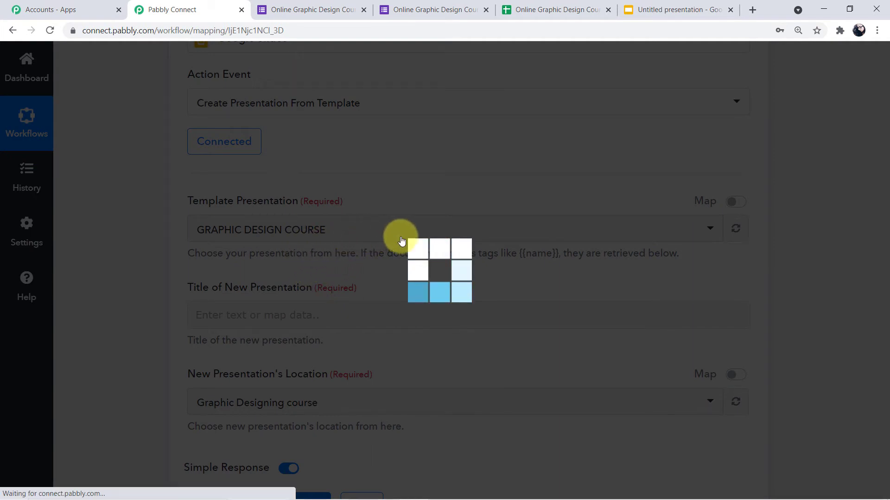
pyautogui.scroll(-1, 473, 239)
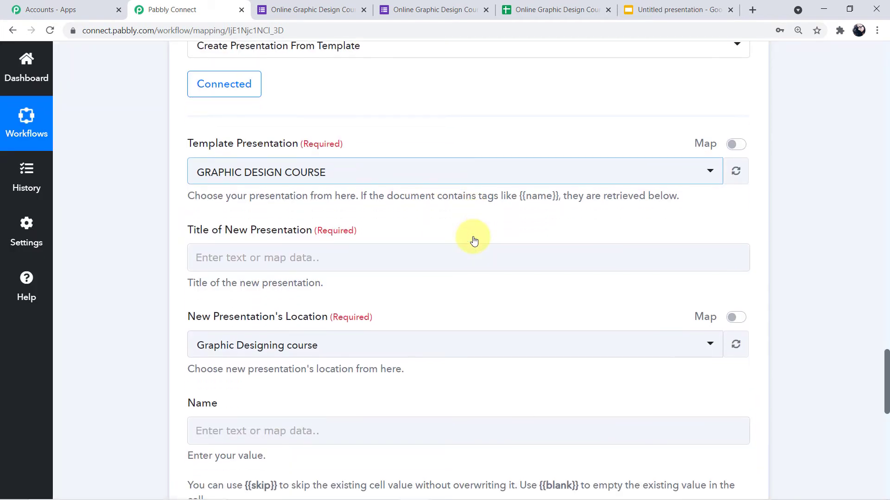
# - Map the Full Name from the Google Forms response to Title of New Presentation
pyautogui.click(286, 254)
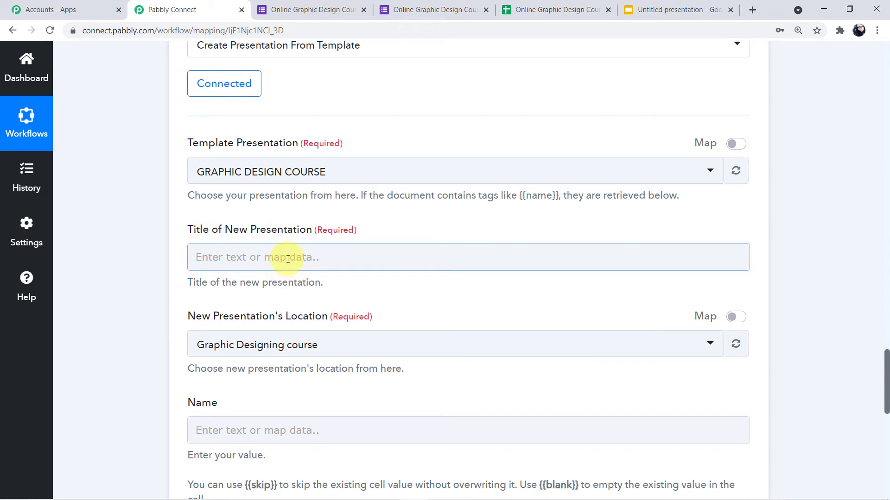
pyautogui.click(287, 259)
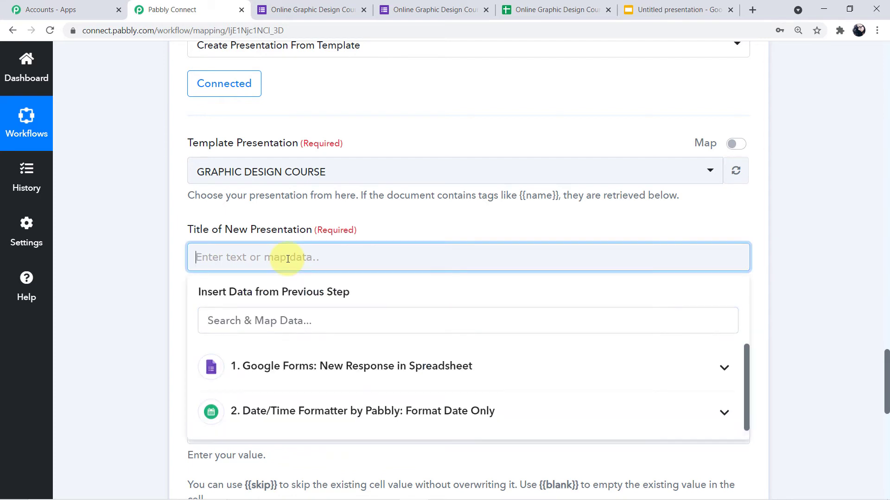
pyautogui.click(325, 379)
pyautogui.scroll(-1, 324, 383)
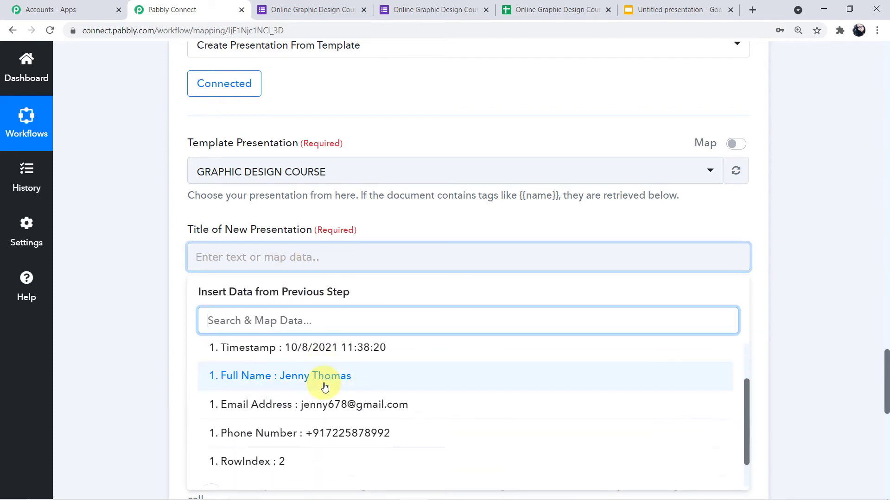
pyautogui.click(324, 386)
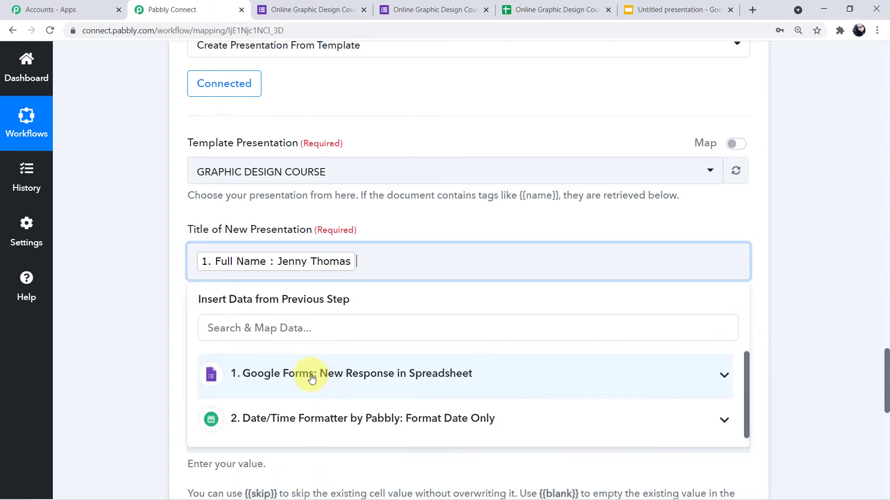
pyautogui.click(163, 304)
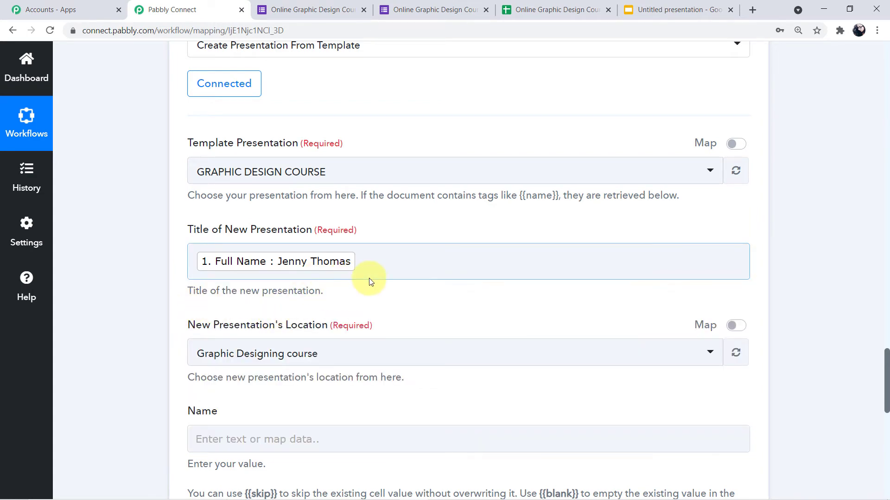
# - Look through the folders in Google Drive and open the Graphic Designing course folder
pyautogui.scroll(-1, 369, 282)
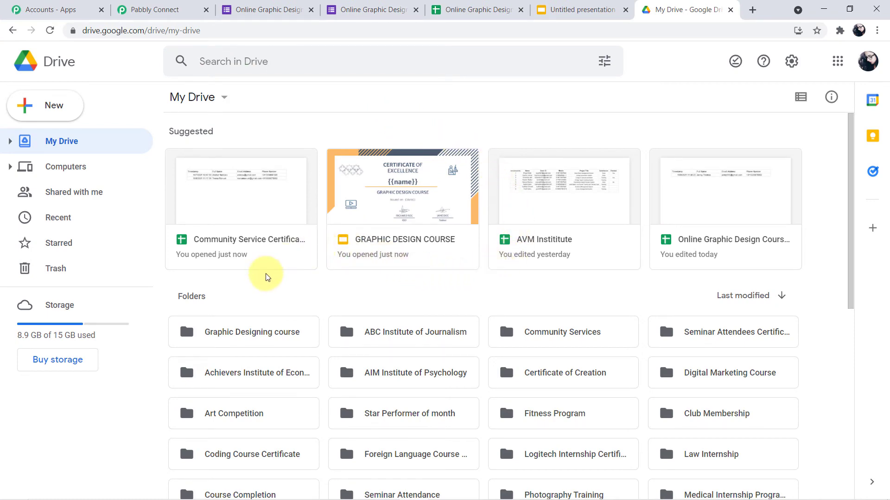
pyautogui.scroll(-6, 265, 273)
pyautogui.scroll(-3, 267, 277)
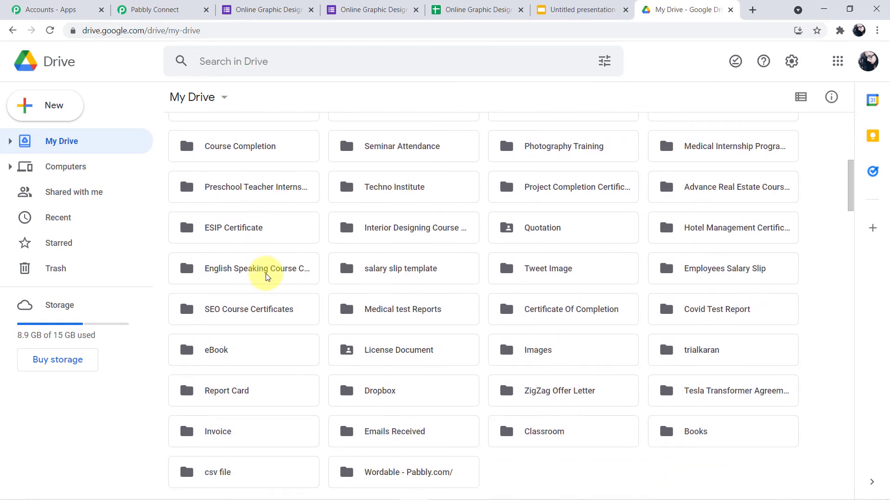
pyautogui.scroll(4, 267, 277)
pyautogui.scroll(5, 267, 276)
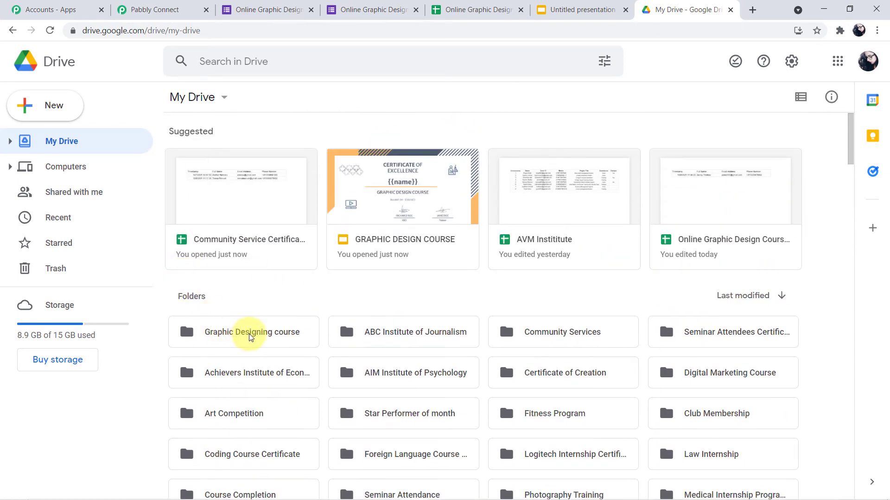
pyautogui.doubleClick(233, 343)
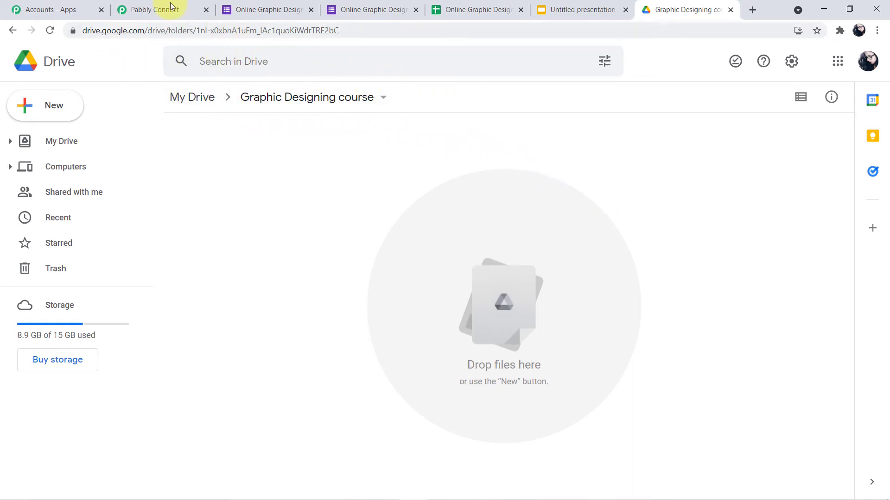
# - Return to the Pabbly Connect workflow and choose the Graphic Designing course folder as New Presentation's Location
pyautogui.click(158, 10)
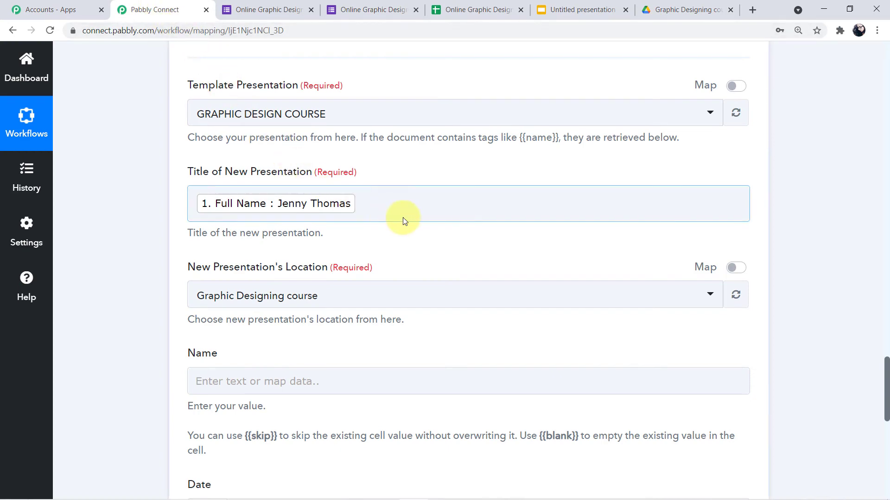
pyautogui.scroll(-3, 403, 218)
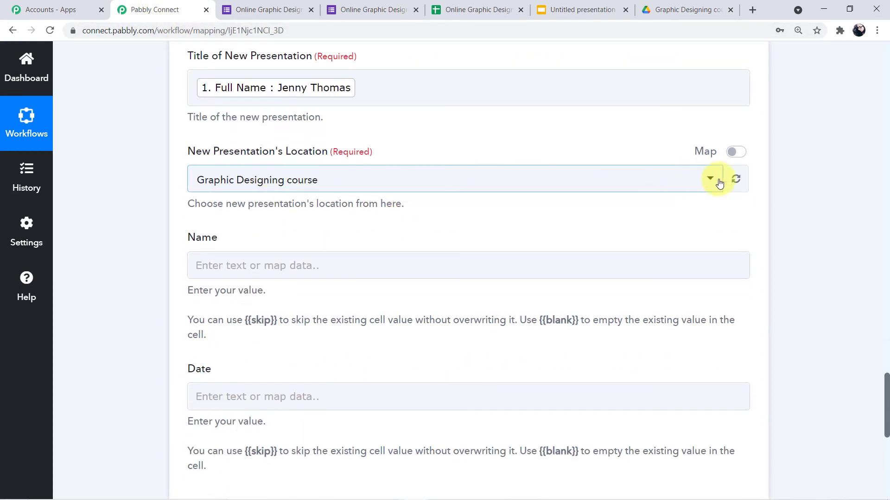
pyautogui.click(711, 181)
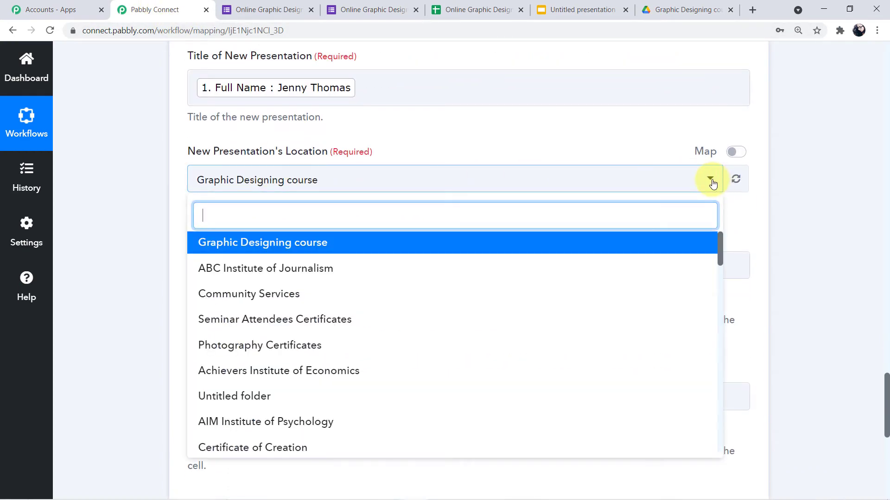
pyautogui.scroll(-3, 269, 348)
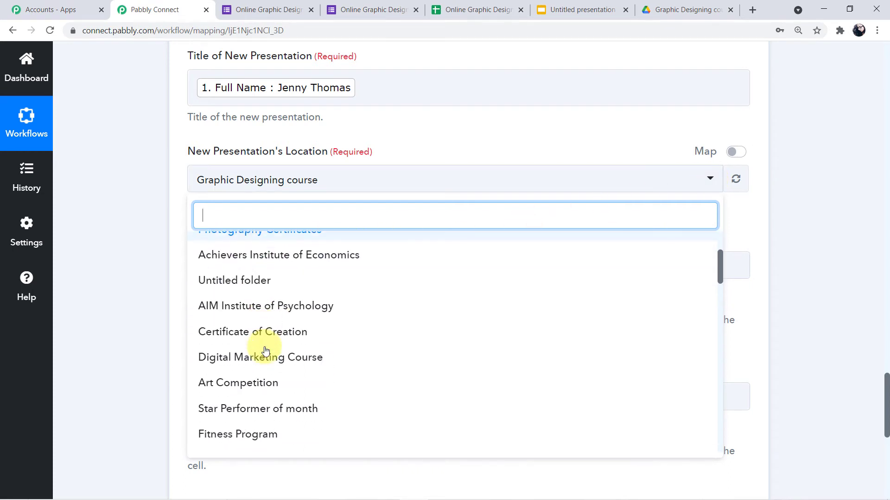
pyautogui.scroll(-4, 266, 357)
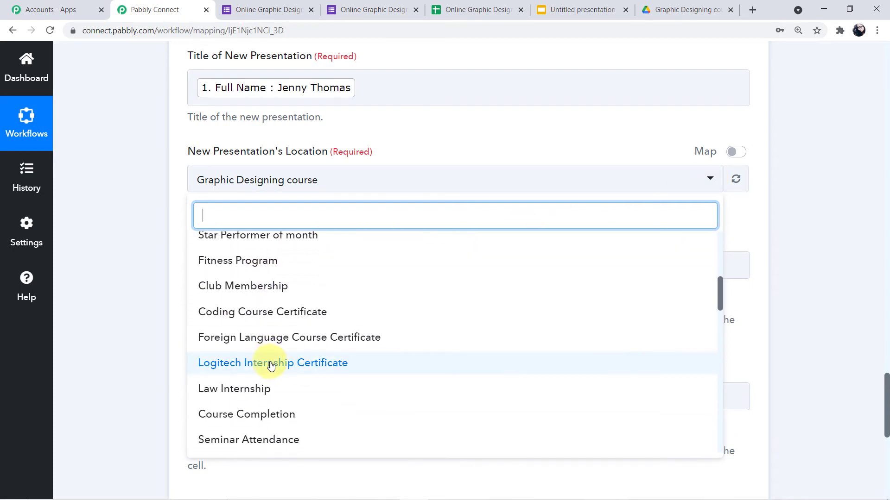
pyautogui.scroll(6, 271, 366)
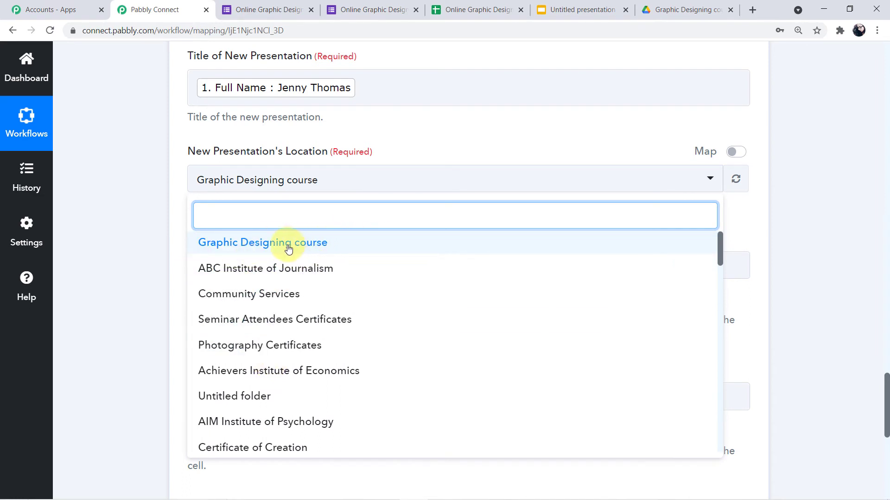
pyautogui.click(266, 249)
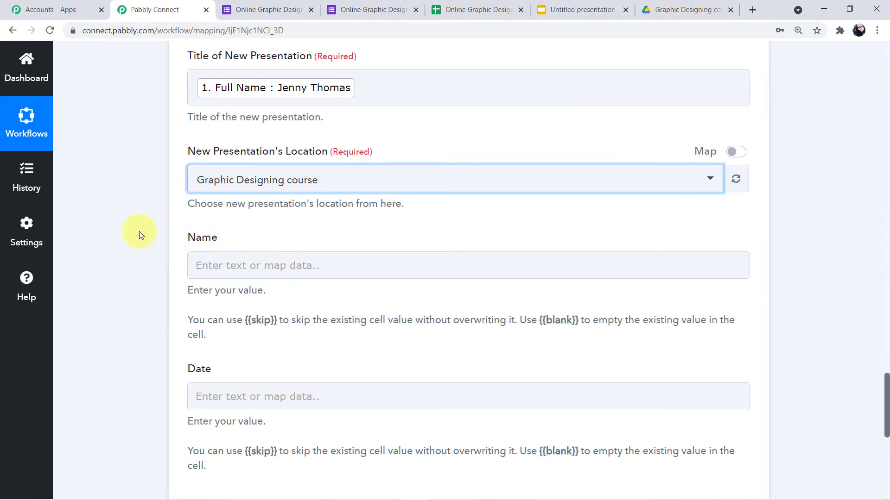
# - Map the Full Name from the Google Forms response to the template's Name field
pyautogui.scroll(-2, 139, 232)
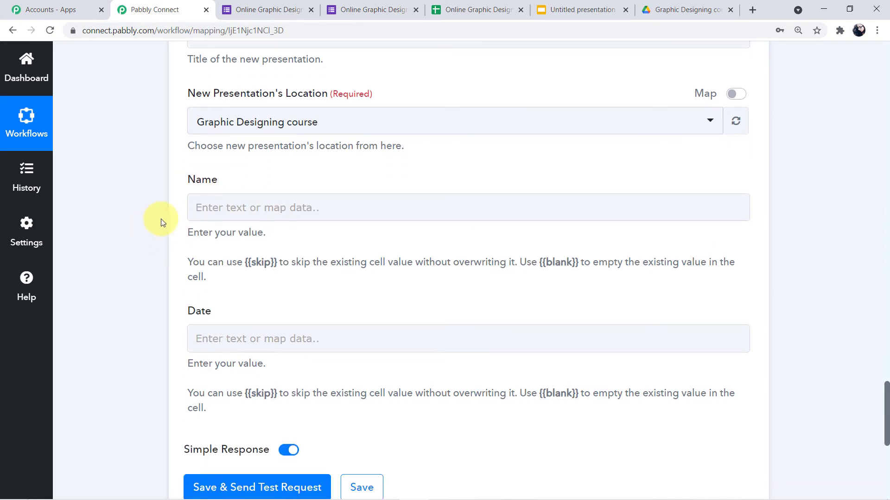
pyautogui.click(299, 207)
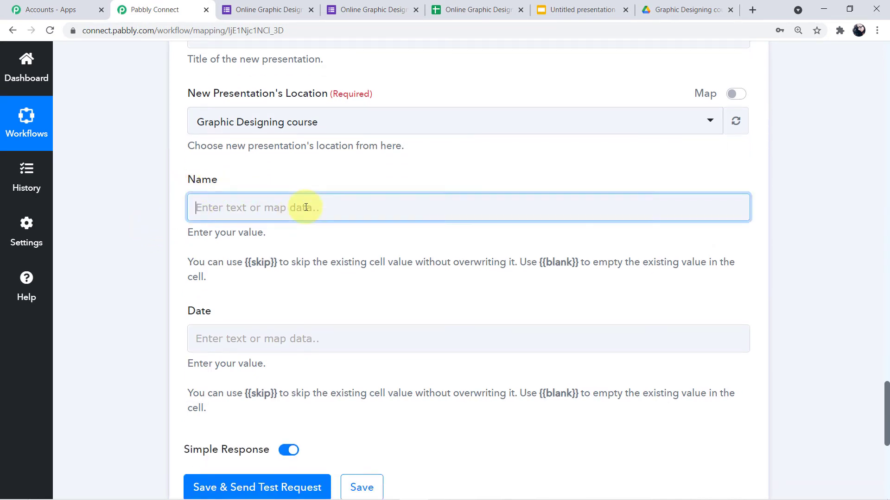
pyautogui.click(309, 317)
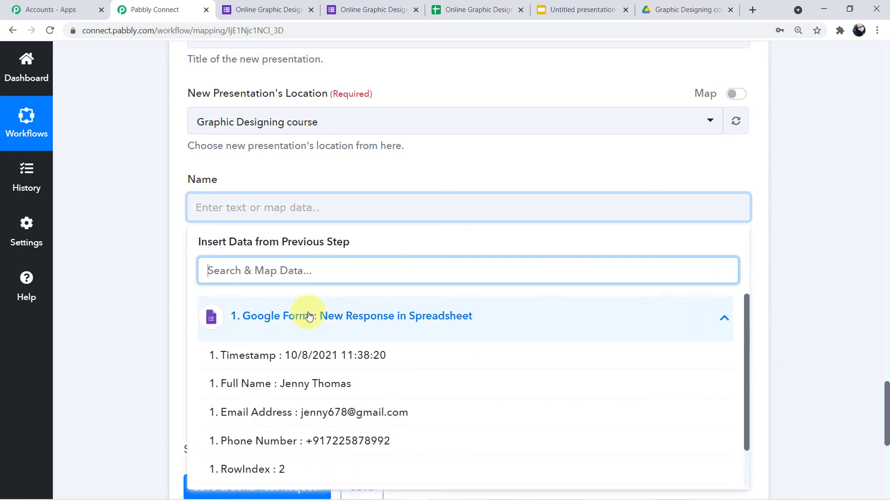
pyautogui.scroll(-1, 309, 325)
pyautogui.click(320, 341)
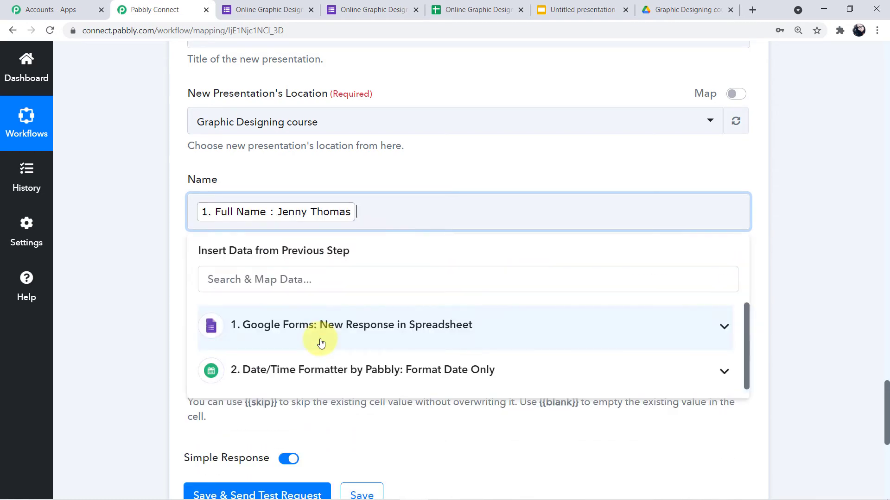
pyautogui.click(173, 320)
# - Map the Result of the Date/Time Formatter step to the template's Date field
pyautogui.scroll(-3, 172, 320)
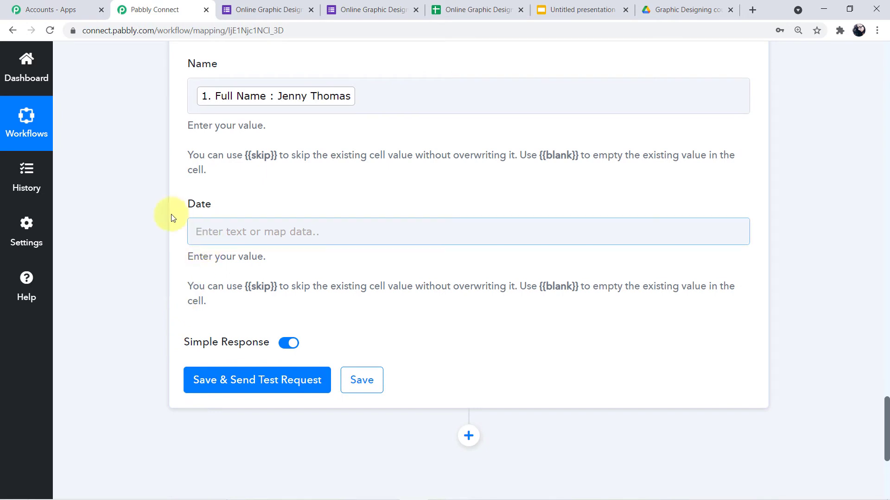
pyautogui.click(280, 226)
pyautogui.click(279, 228)
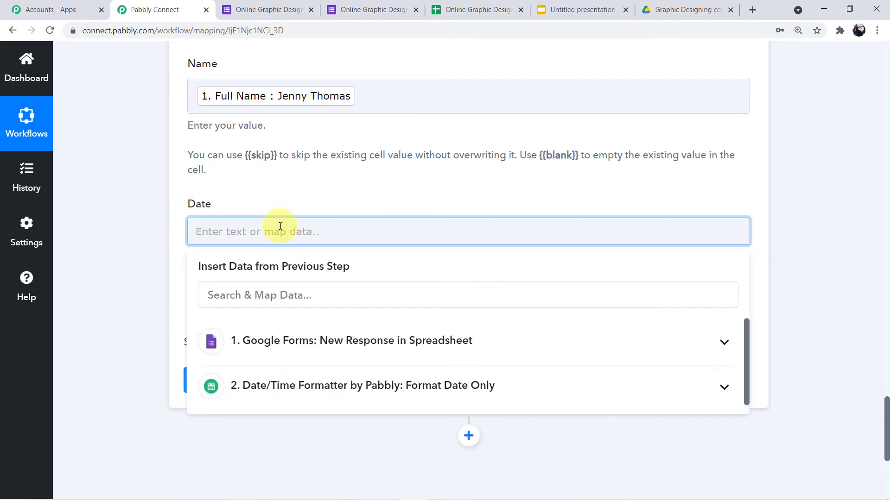
pyautogui.click(355, 305)
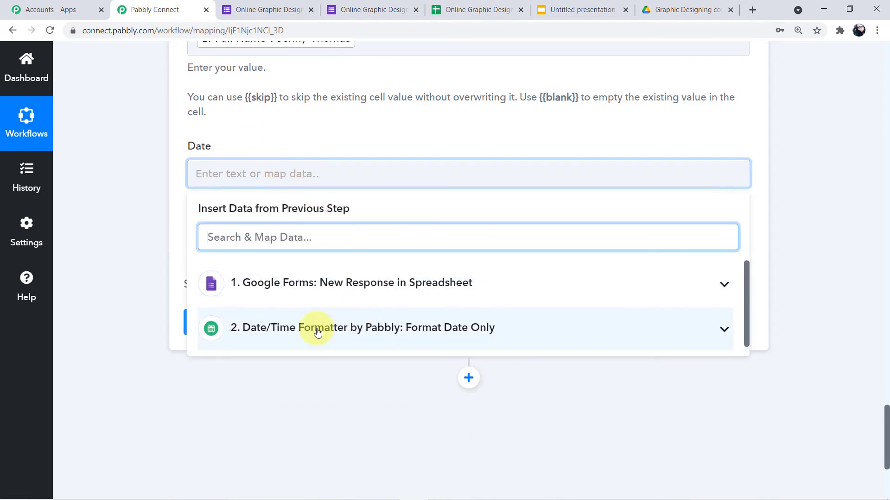
pyautogui.click(413, 335)
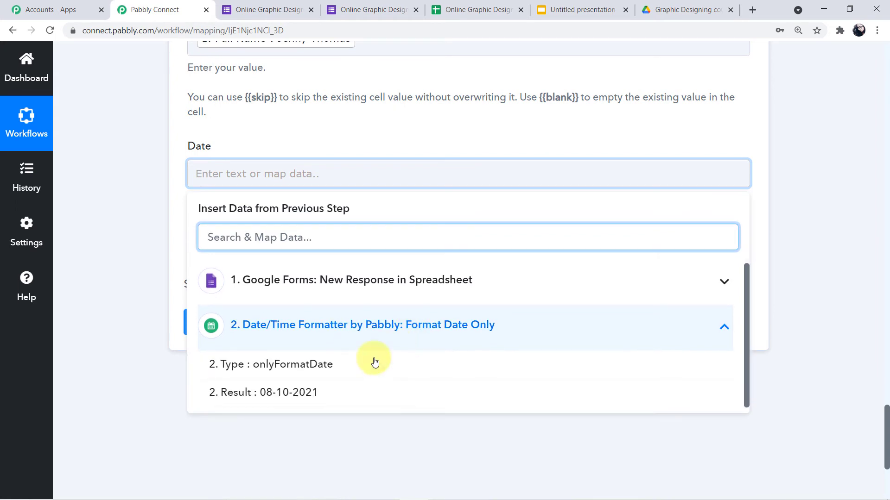
pyautogui.click(298, 391)
pyautogui.click(162, 220)
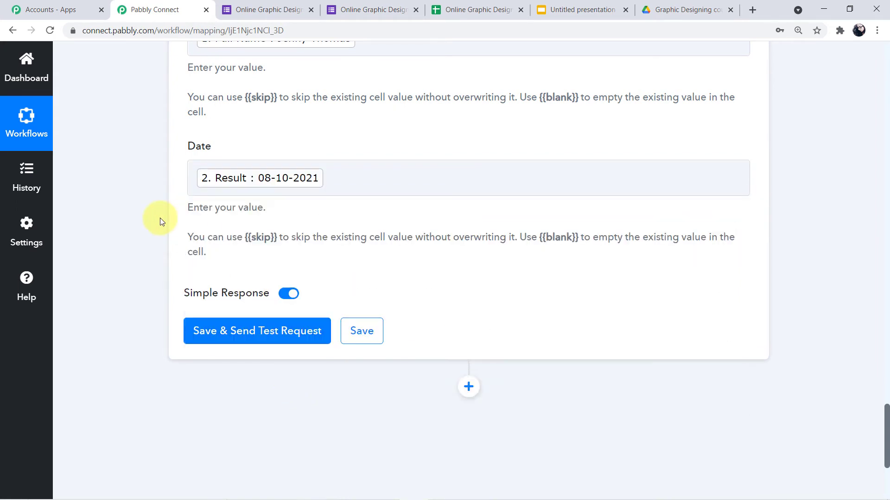
# - Save the Google Slides action with a test request, and review the received response and the mapped fields
pyautogui.scroll(-1, 160, 221)
pyautogui.click(294, 273)
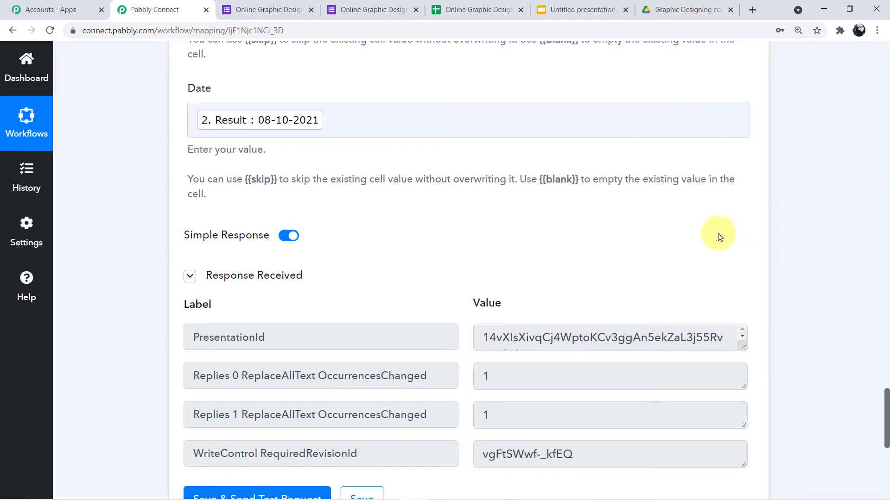
pyautogui.scroll(-2, 719, 234)
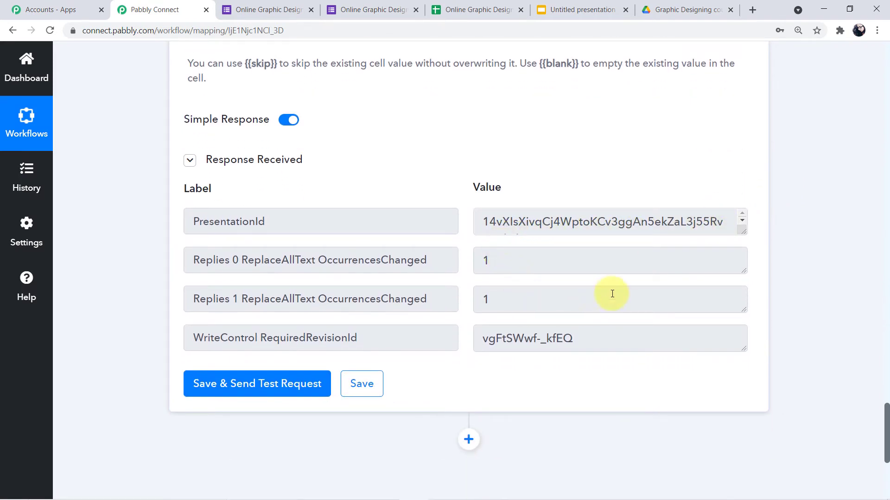
pyautogui.scroll(10, 612, 294)
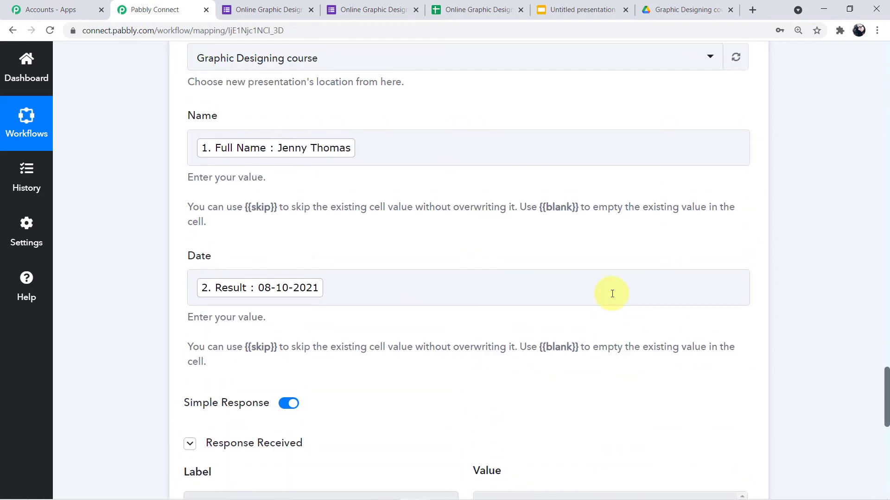
pyautogui.scroll(6, 613, 294)
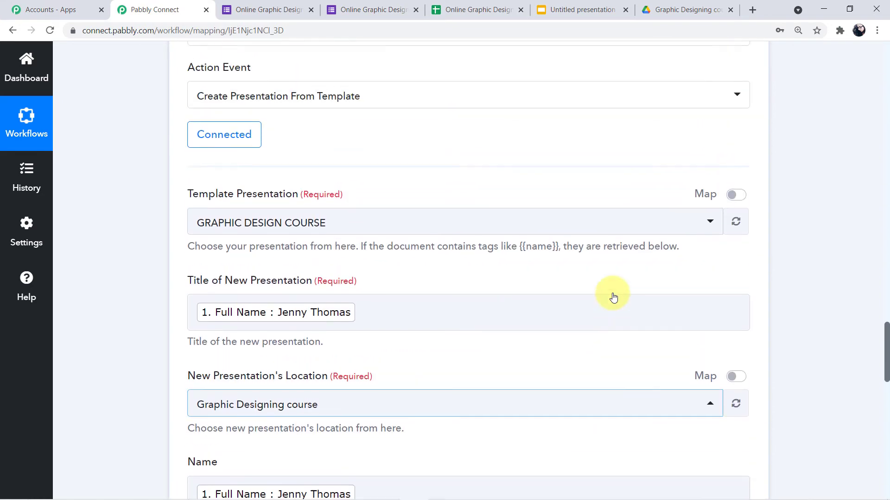
pyautogui.scroll(-3, 613, 294)
pyautogui.scroll(-6, 612, 293)
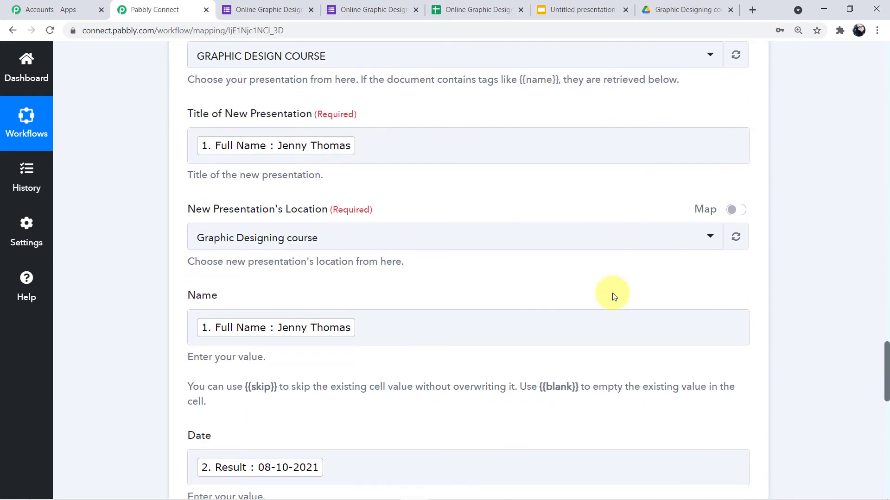
# - Add a new action step after the Google Slides step and choose Google Drive as its app
pyautogui.scroll(-8, 612, 293)
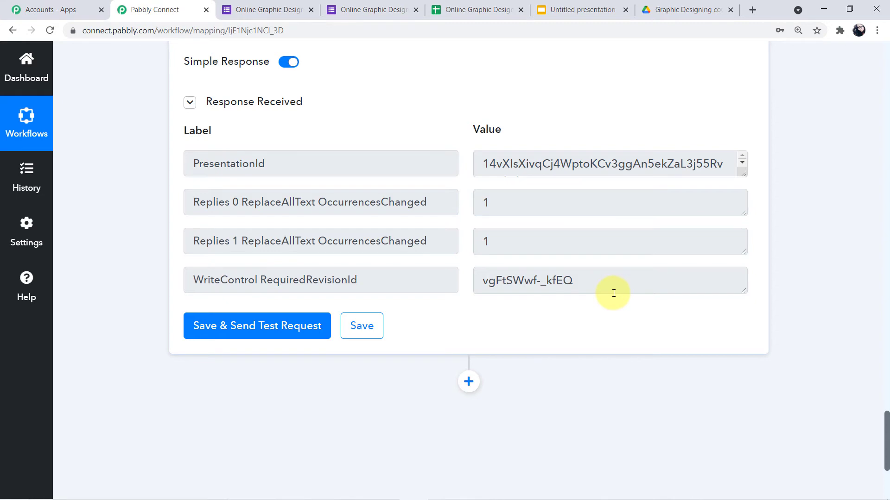
pyautogui.scroll(10, 614, 293)
pyautogui.scroll(3, 611, 294)
pyautogui.scroll(-15, 532, 230)
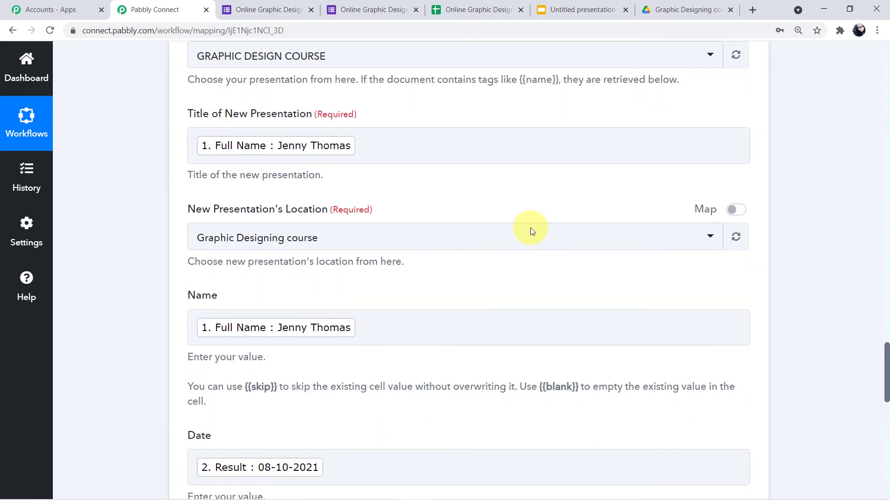
pyautogui.scroll(-1, 531, 228)
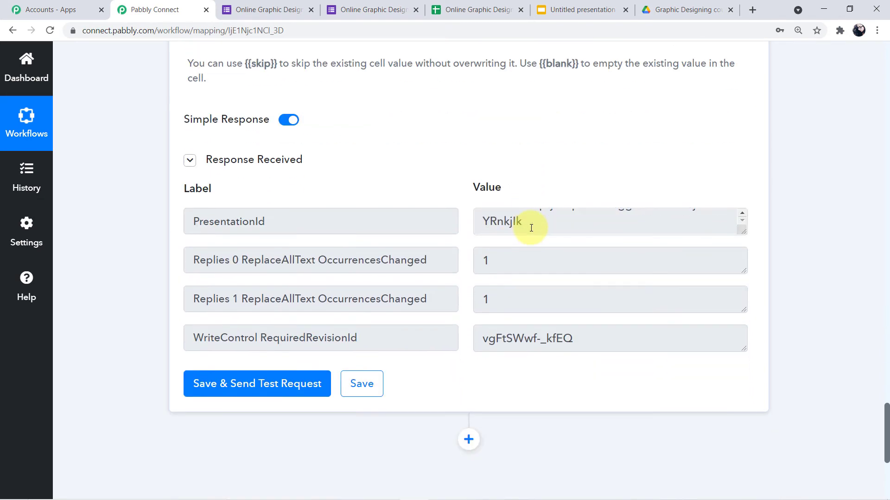
pyautogui.scroll(-2, 816, 275)
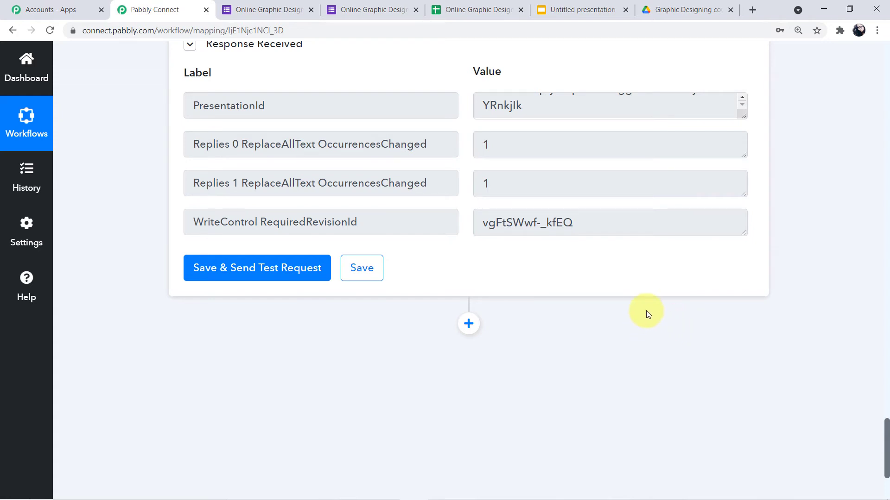
pyautogui.scroll(-2, 646, 311)
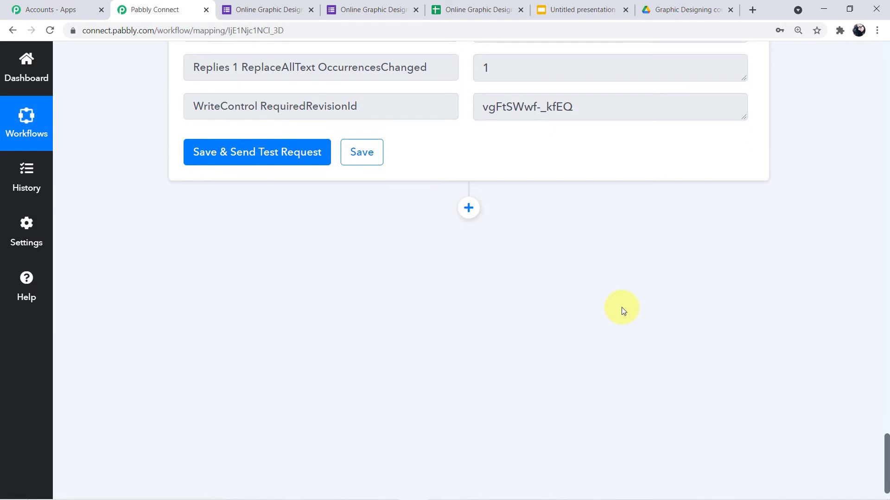
pyautogui.click(468, 217)
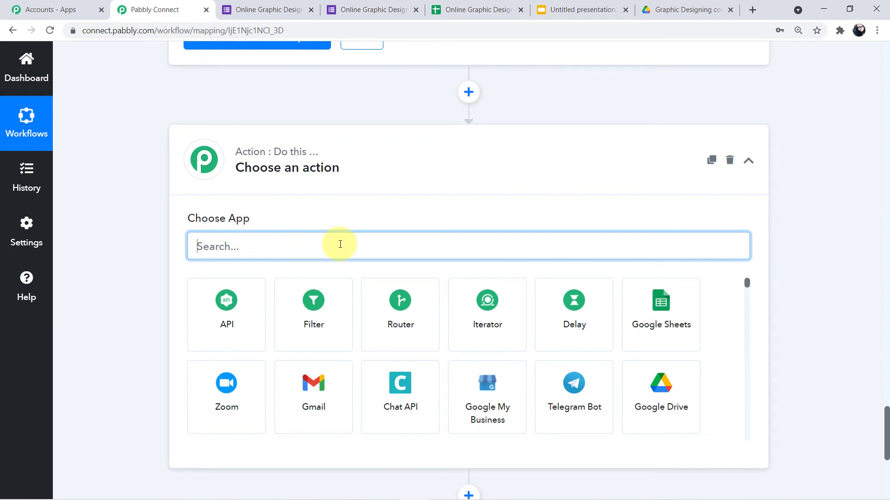
pyautogui.write('Google')
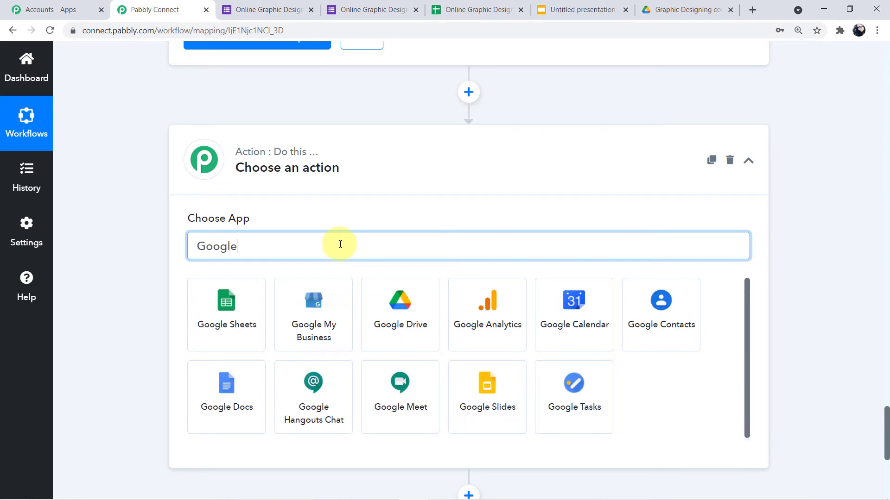
pyautogui.write(' Drive')
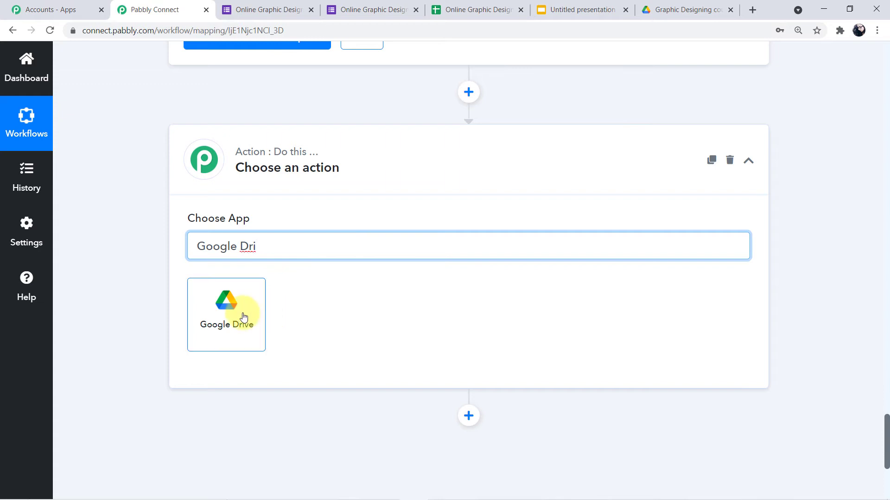
pyautogui.click(238, 299)
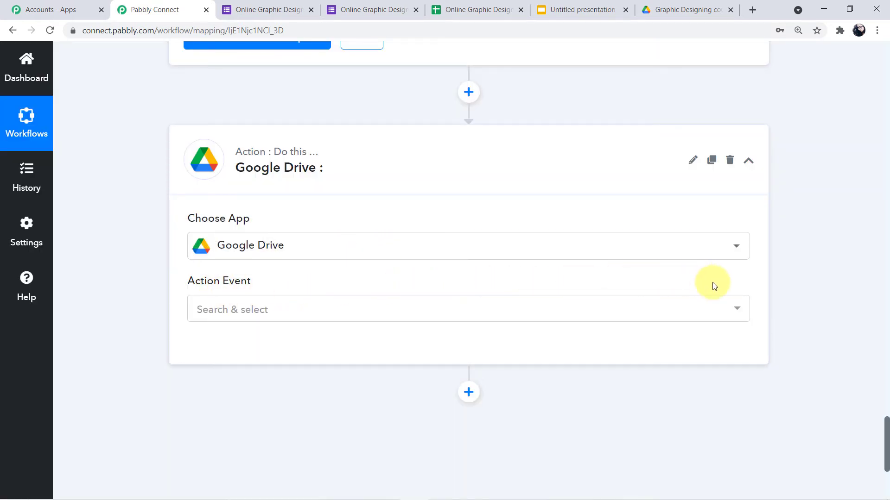
# - Set the Google Drive step's action event to Share a File With Anyone
pyautogui.click(738, 311)
pyautogui.scroll(-1, 519, 160)
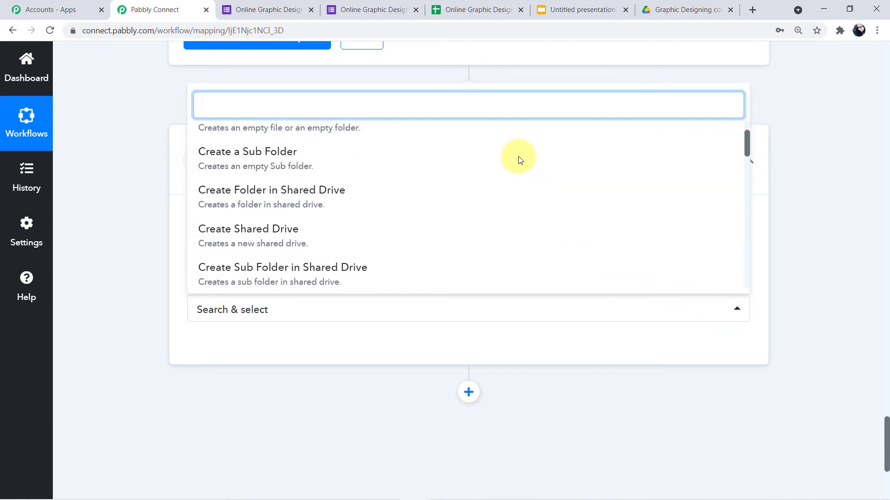
pyautogui.scroll(-4, 518, 160)
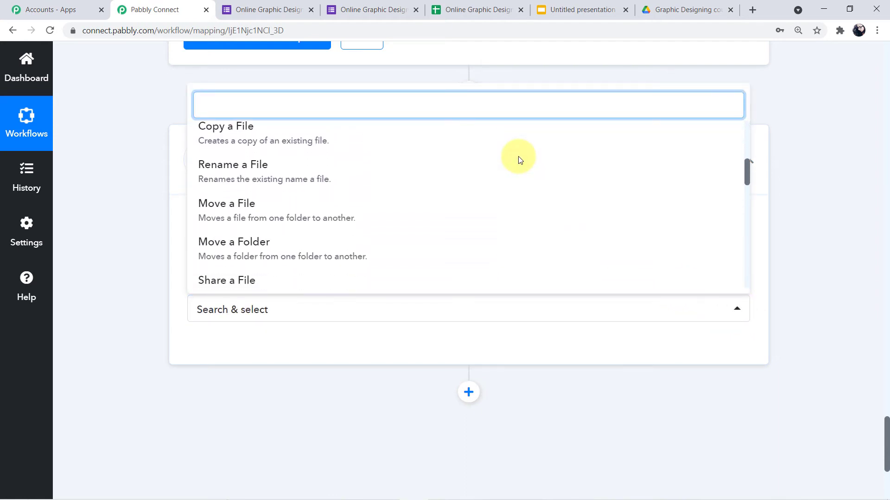
pyautogui.scroll(-3, 519, 160)
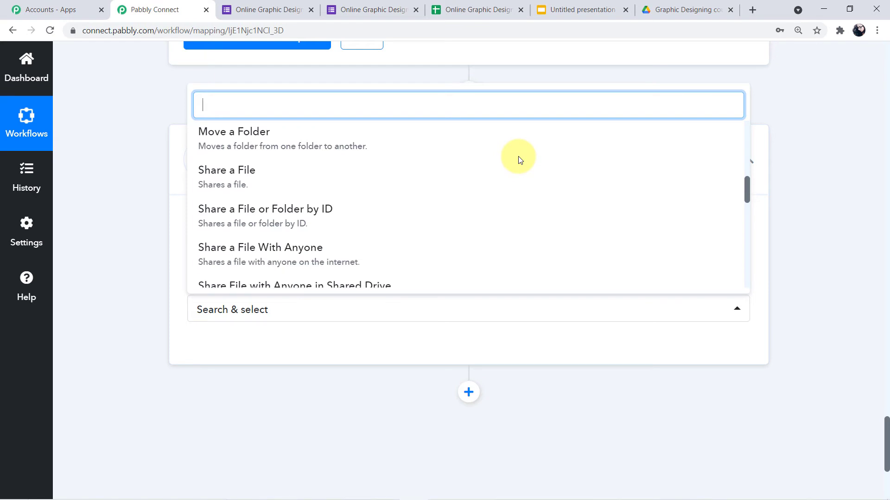
pyautogui.click(342, 257)
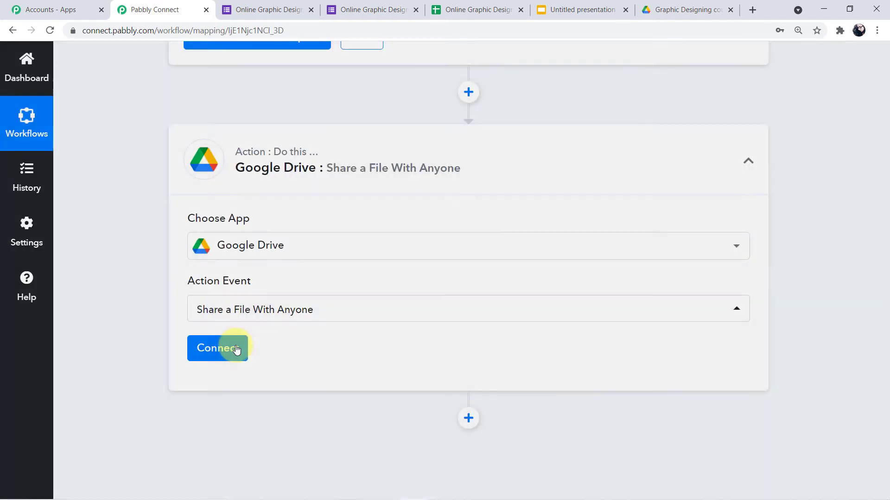
# - Connect Google Drive through a new connection, authorizing Pabbly Connect Drive with the signed-in Google account
pyautogui.click(234, 348)
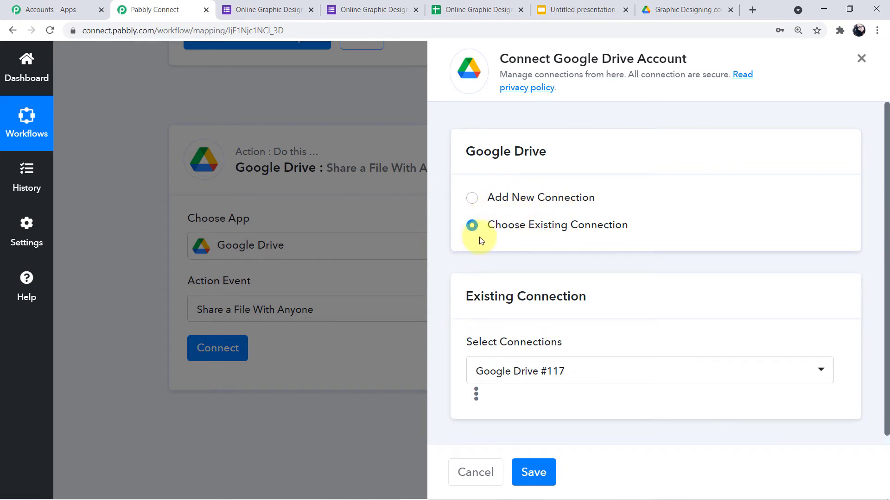
pyautogui.click(472, 199)
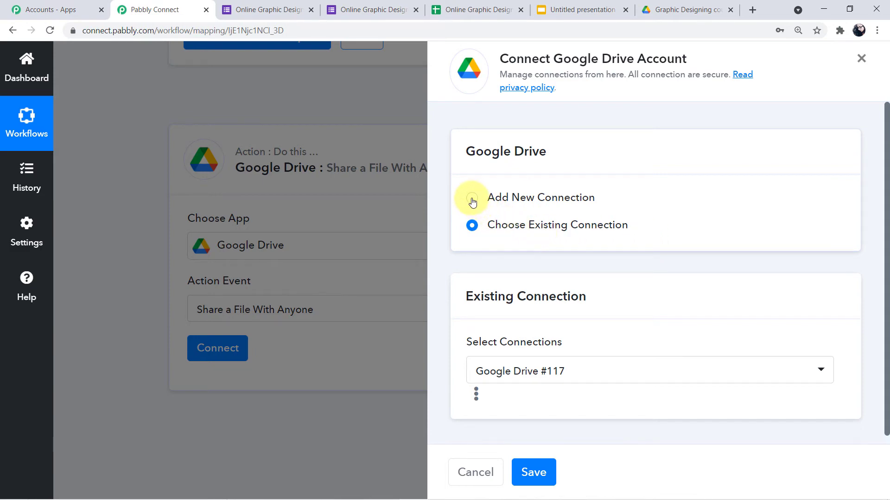
pyautogui.click(557, 351)
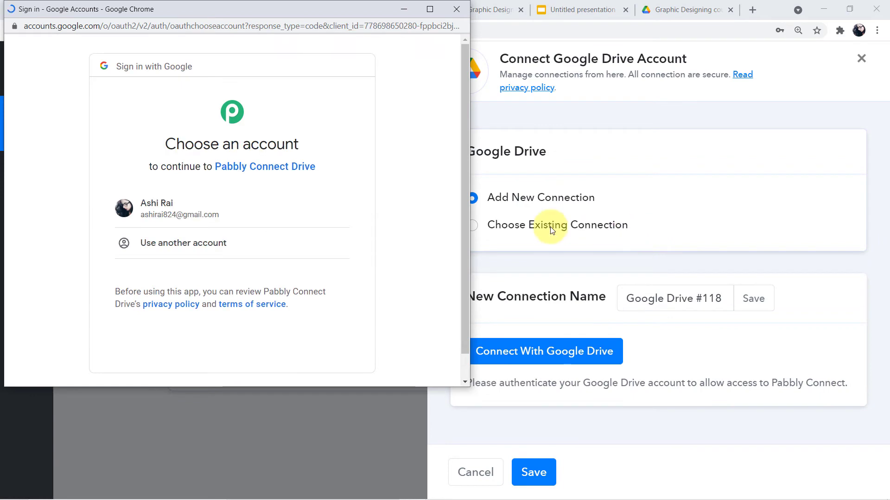
pyautogui.click(212, 225)
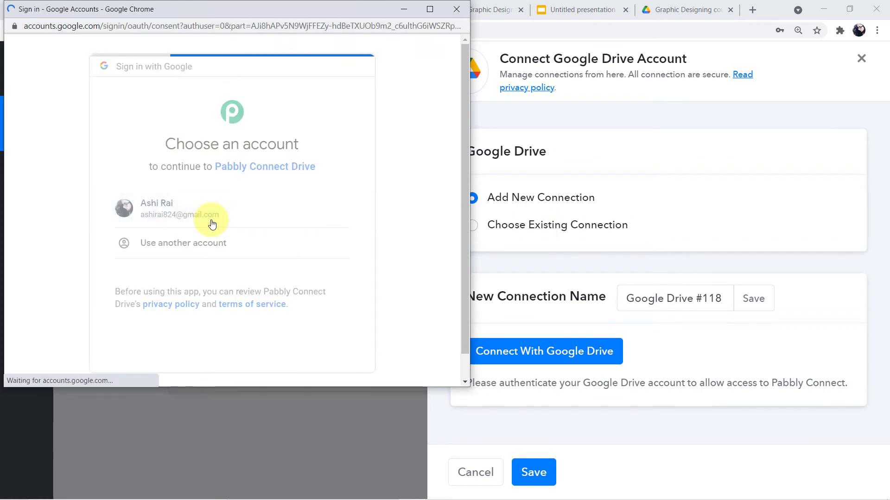
pyautogui.scroll(-1, 303, 206)
pyautogui.scroll(-2, 304, 206)
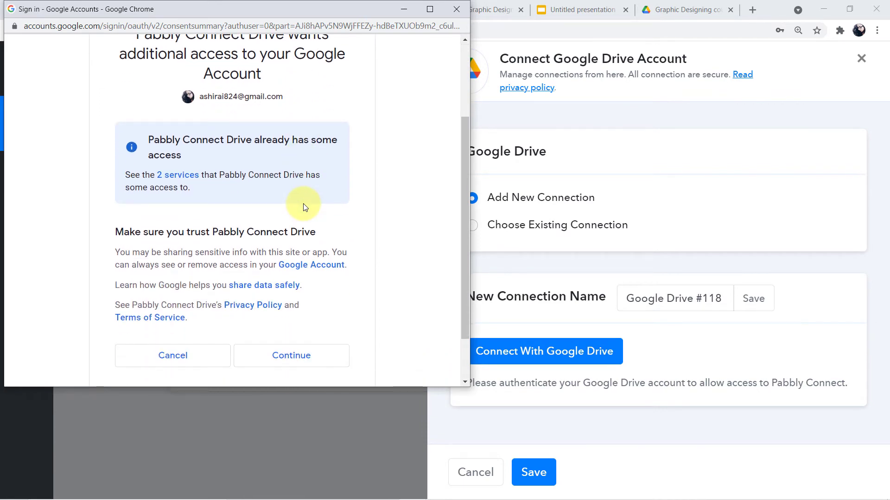
pyautogui.scroll(-1, 303, 206)
pyautogui.click(310, 298)
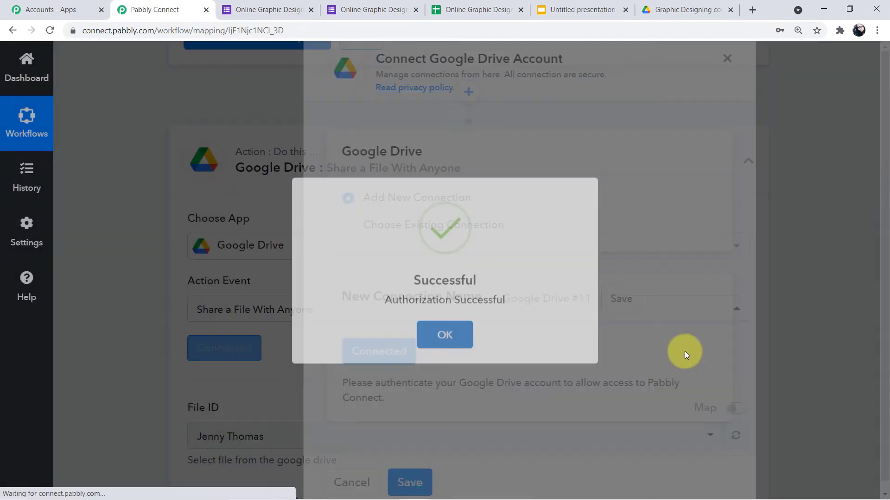
# - Examine the Google Drive step's File ID field and the full PresentationId value in the Google Slides response
pyautogui.scroll(-5, 619, 348)
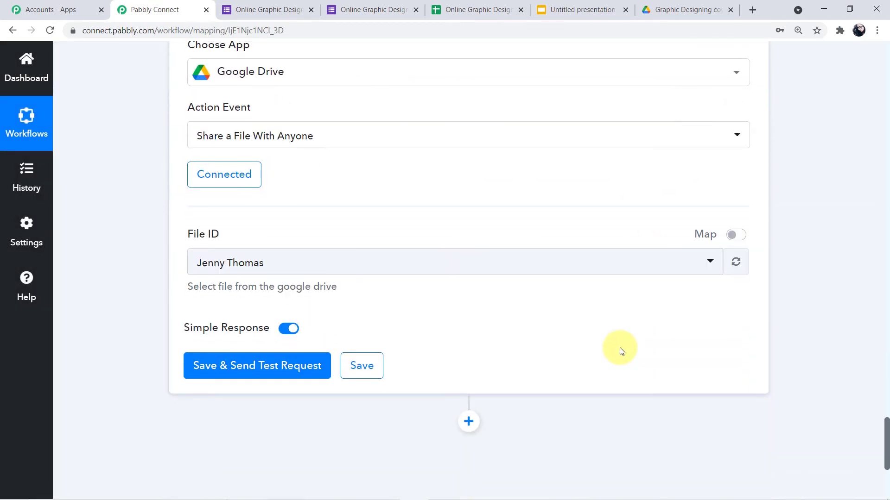
pyautogui.scroll(1, 619, 348)
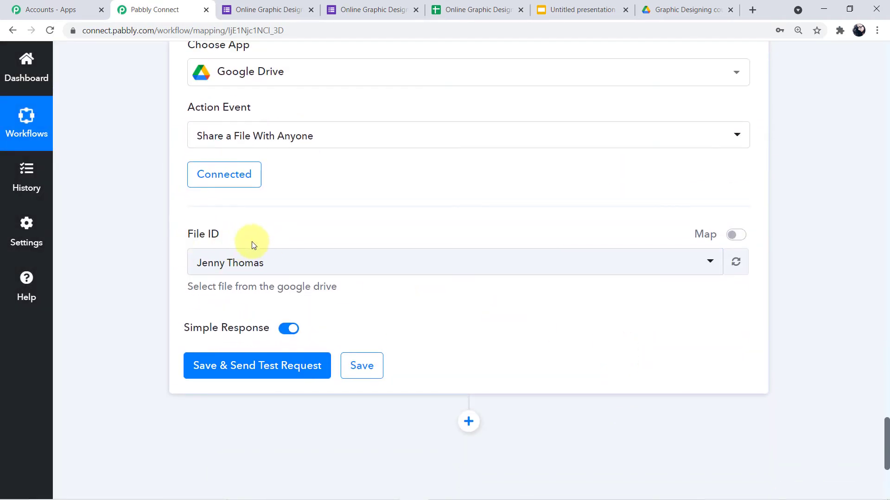
pyautogui.scroll(5, 331, 246)
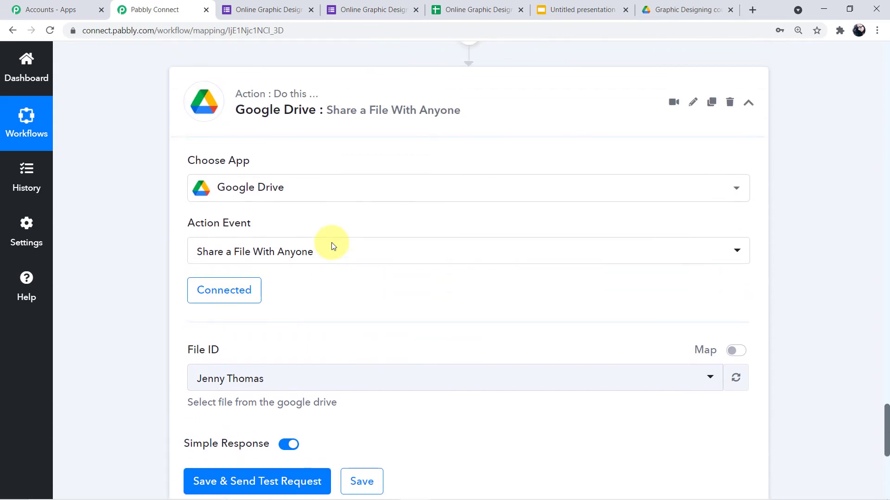
pyautogui.scroll(5, 331, 246)
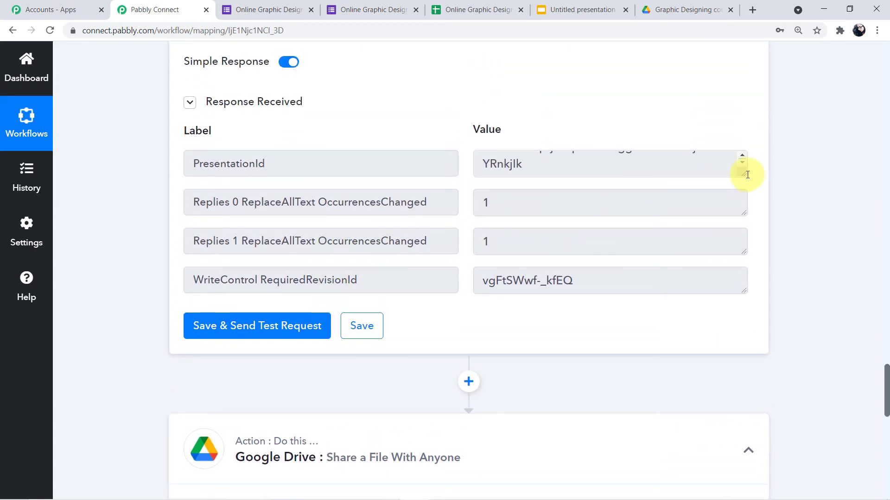
pyautogui.click(747, 175)
pyautogui.moveTo(744, 171); pyautogui.dragTo(746, 206)
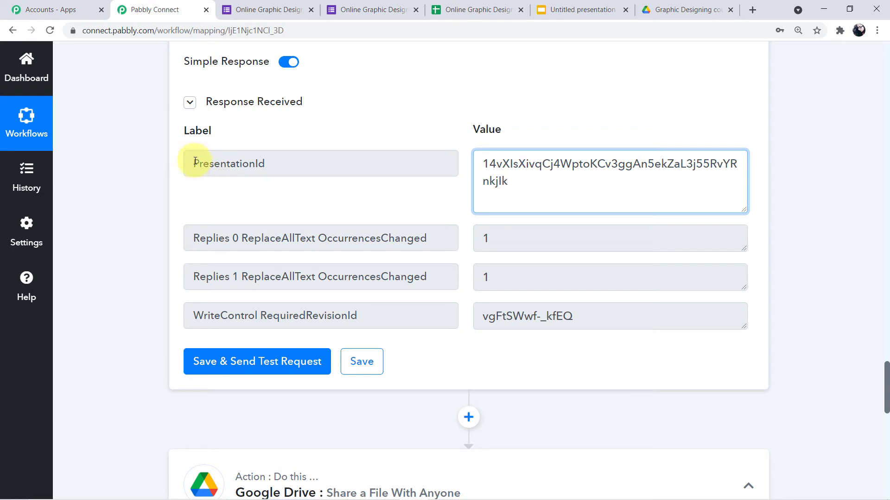
pyautogui.moveTo(191, 163); pyautogui.dragTo(278, 163)
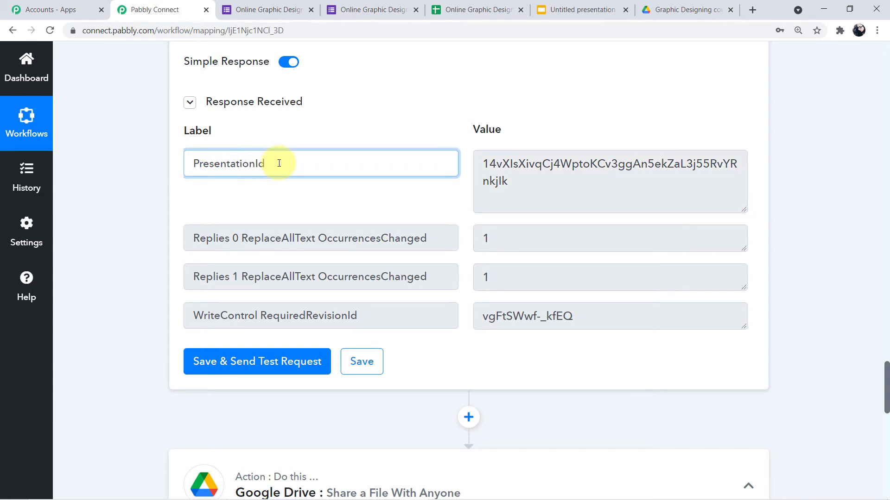
pyautogui.click(477, 153)
pyautogui.moveTo(530, 200); pyautogui.dragTo(488, 167)
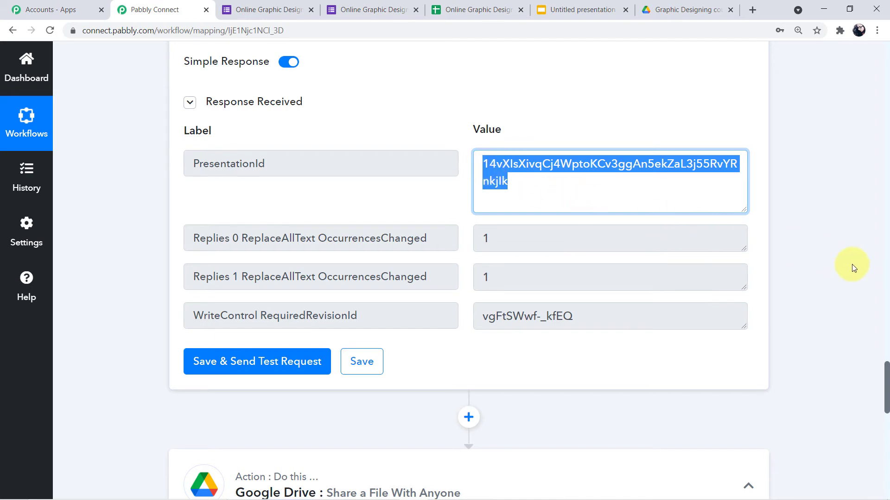
# - Enable mapping for the File ID and map it to the PresentationId from the Google Slides step
pyautogui.scroll(-10, 849, 265)
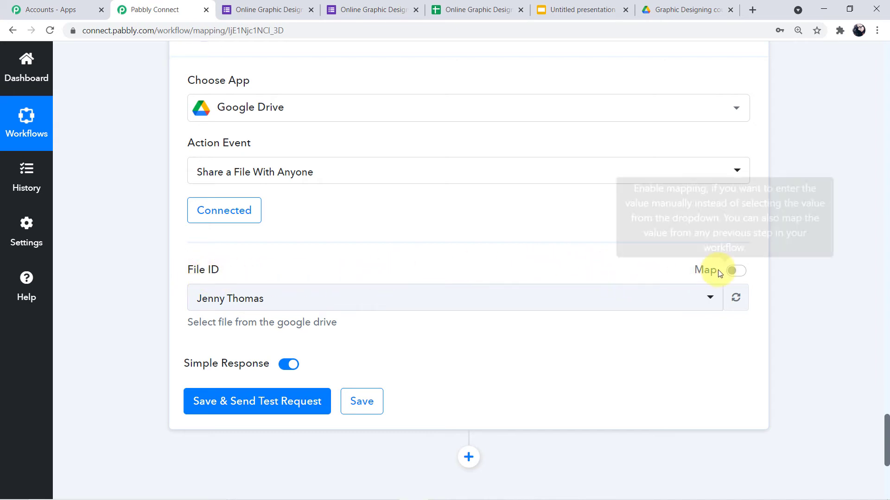
pyautogui.click(734, 271)
pyautogui.moveTo(522, 290); pyautogui.dragTo(153, 291)
pyautogui.press('BackSpace')
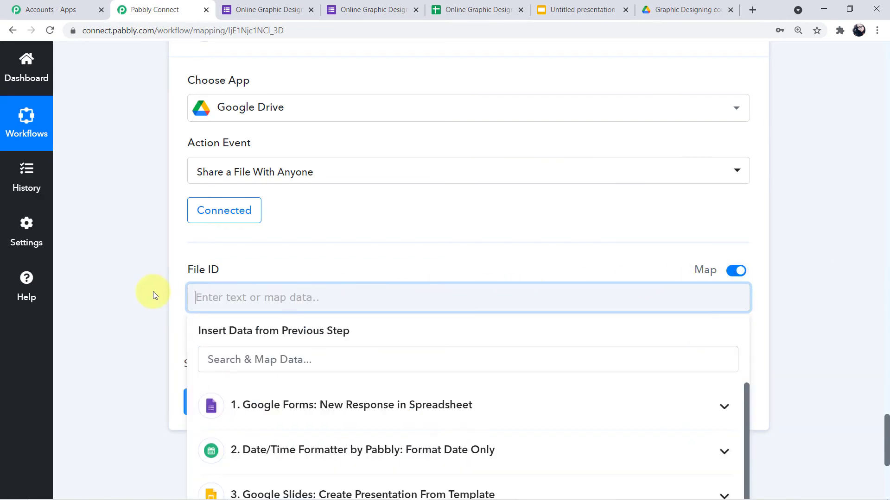
pyautogui.click(309, 349)
pyautogui.scroll(-2, 311, 347)
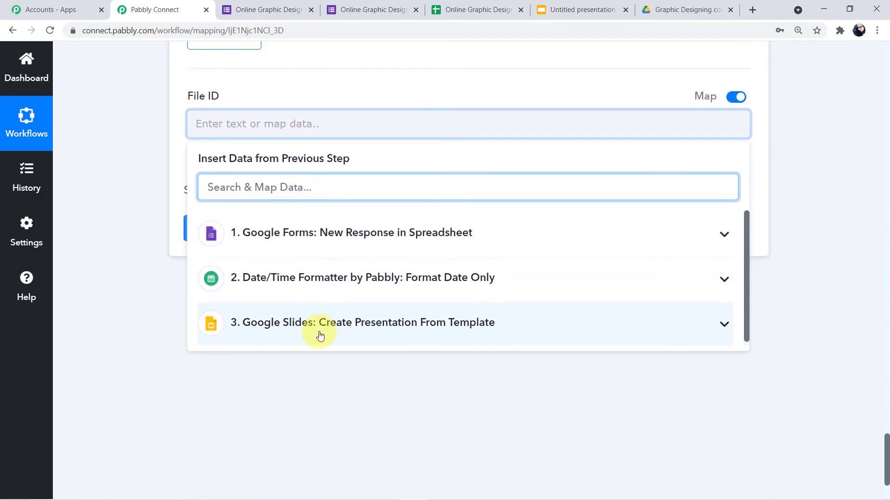
pyautogui.click(318, 334)
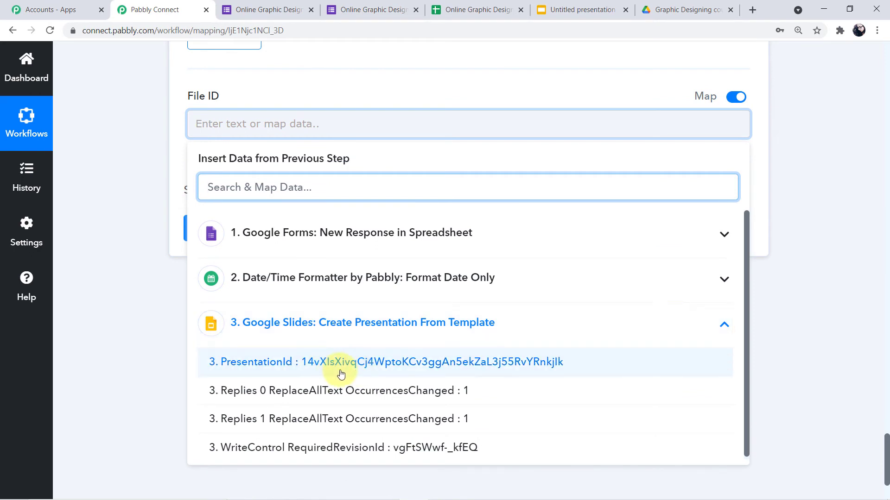
pyautogui.click(376, 362)
pyautogui.click(134, 204)
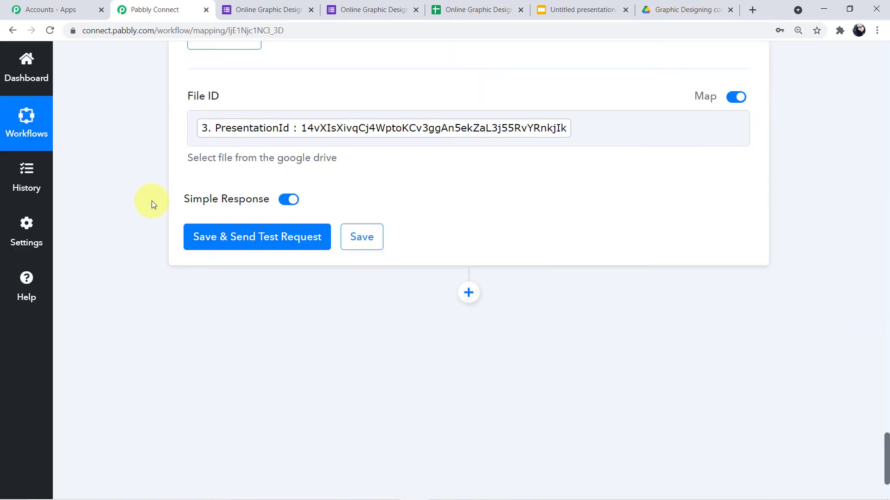
# - Save the Google Drive action with a test request and review the sharing details and links in the received response
pyautogui.click(257, 236)
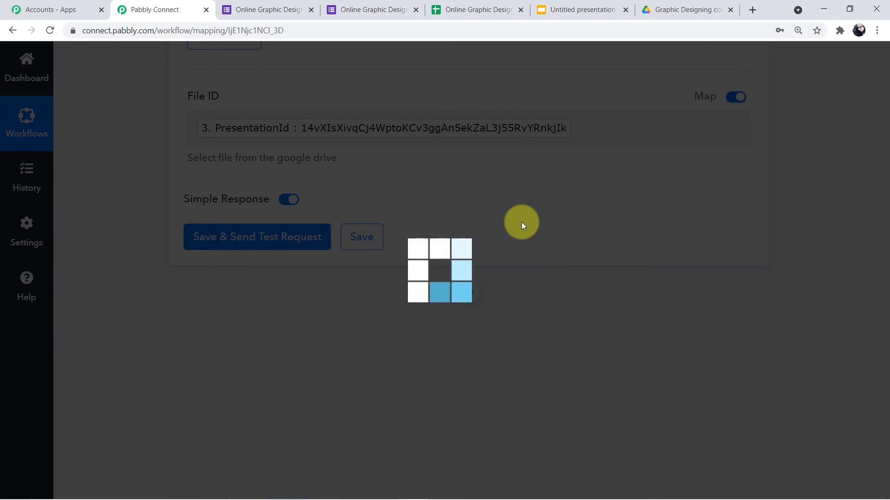
pyautogui.scroll(-5, 521, 226)
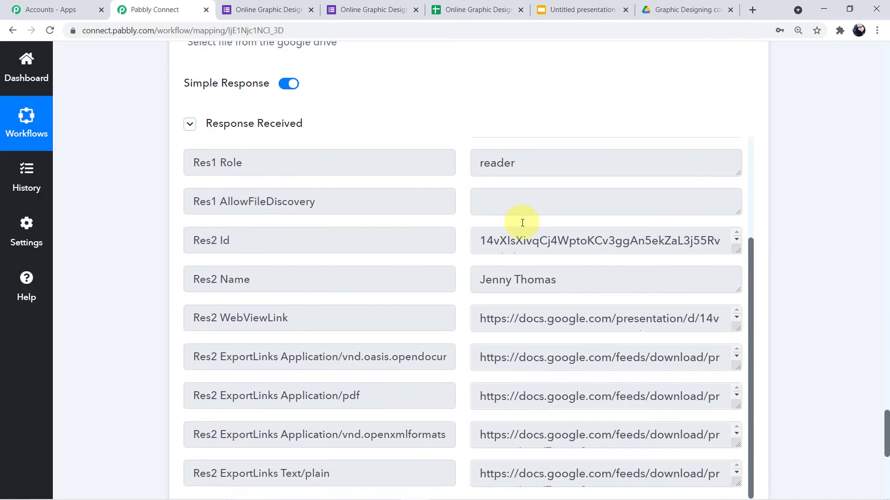
pyautogui.moveTo(719, 472); pyautogui.dragTo(657, 446)
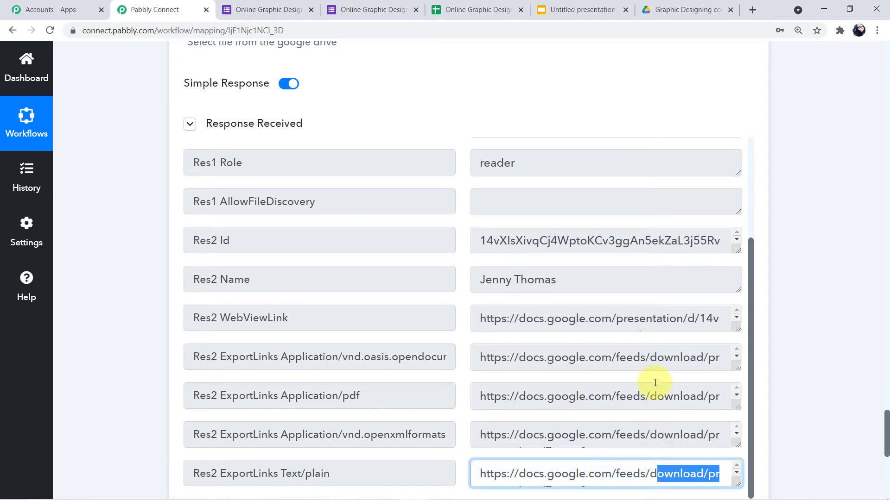
pyautogui.scroll(3, 563, 299)
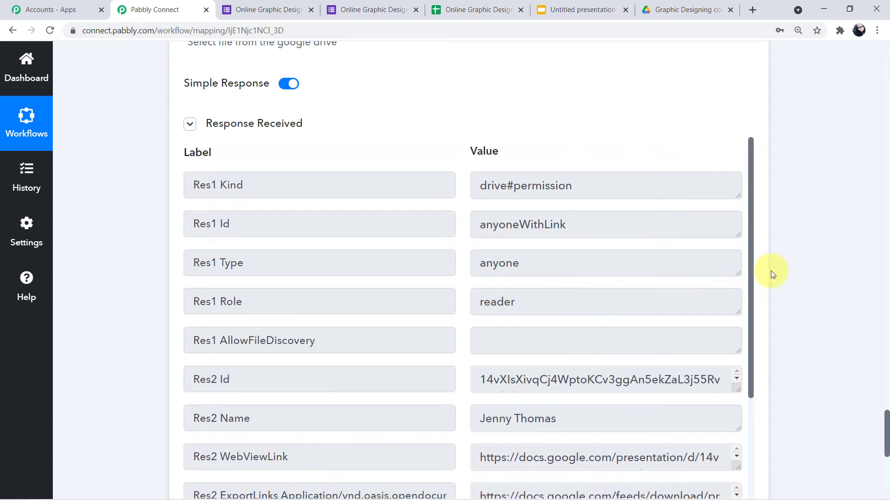
# - Add an action after the Google Drive step using WhatsApp by 360Dialog with the Send Template Message event
pyautogui.scroll(4, 771, 270)
pyautogui.scroll(5, 771, 271)
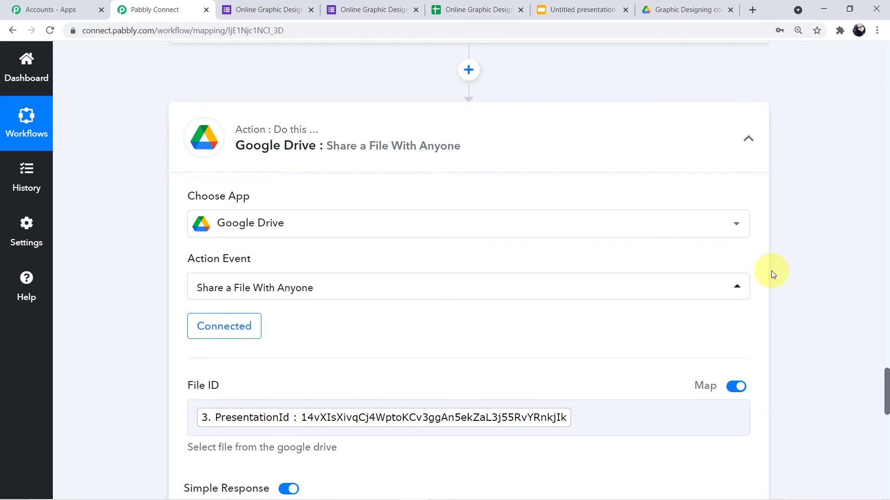
pyautogui.scroll(-10, 771, 270)
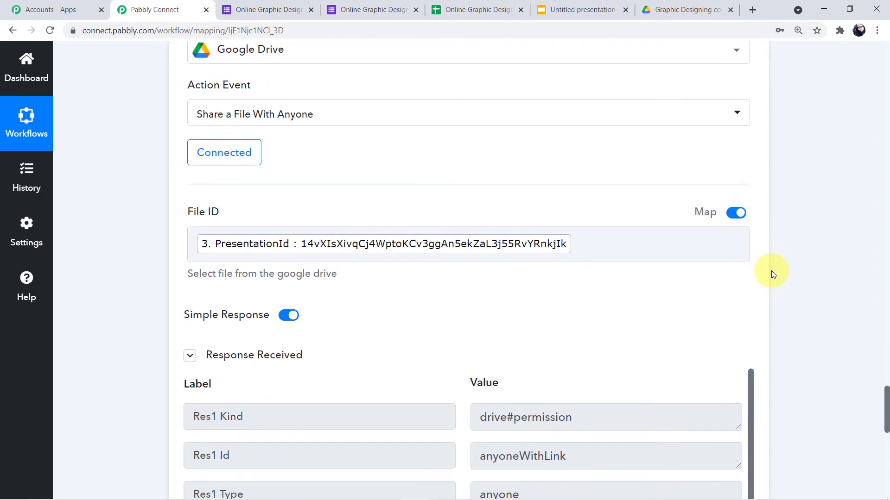
pyautogui.scroll(-6, 771, 271)
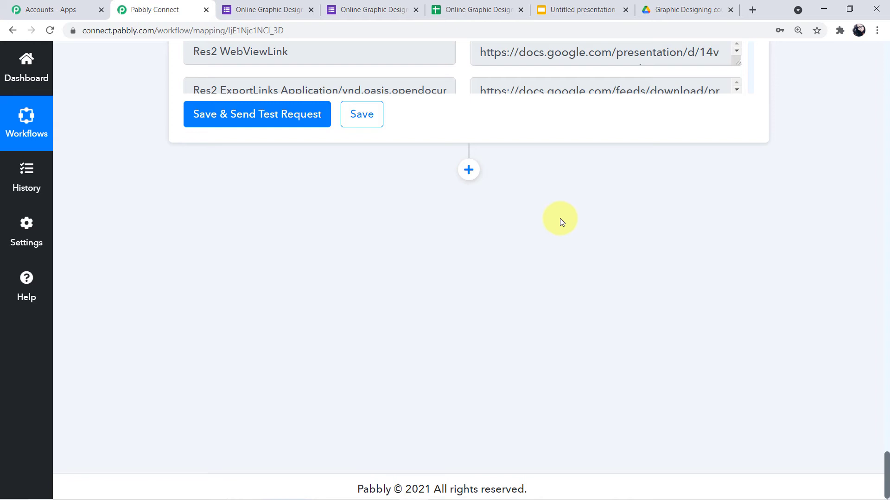
pyautogui.click(466, 169)
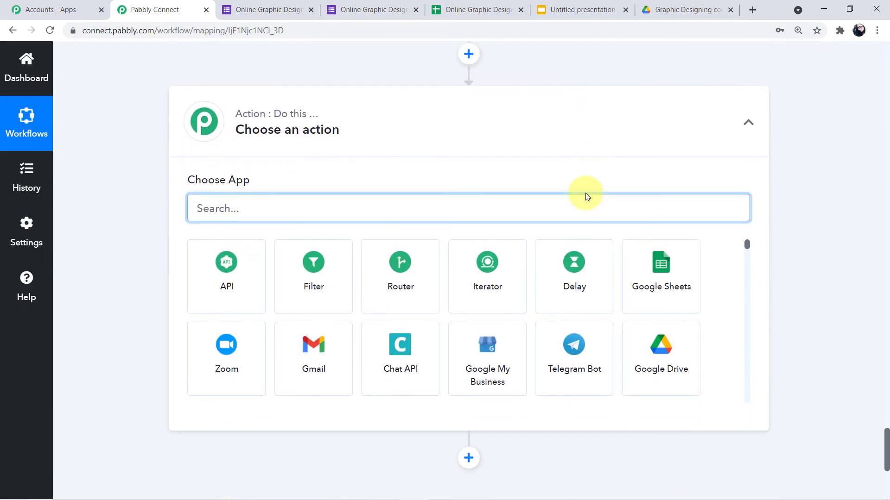
pyautogui.click(298, 206)
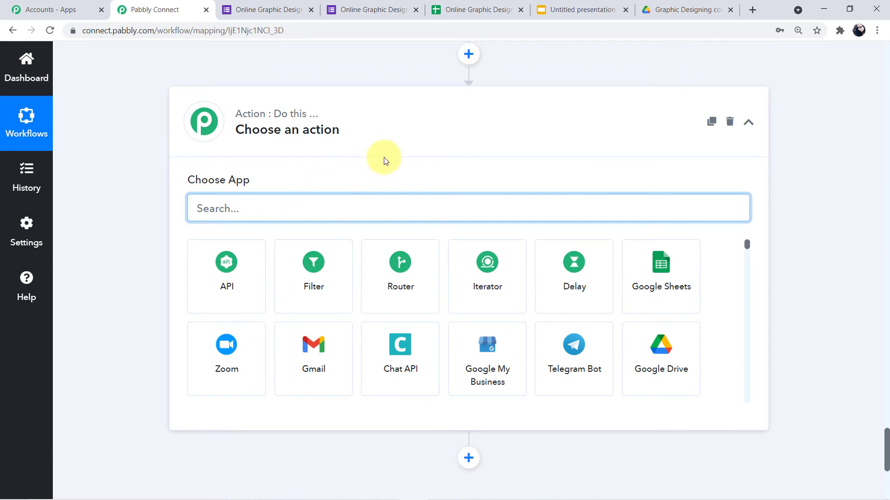
pyautogui.write('36')
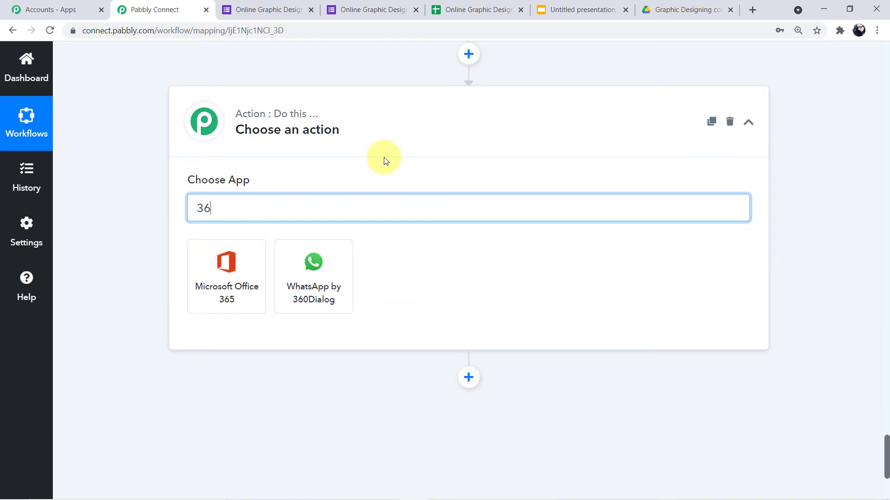
pyautogui.write('0')
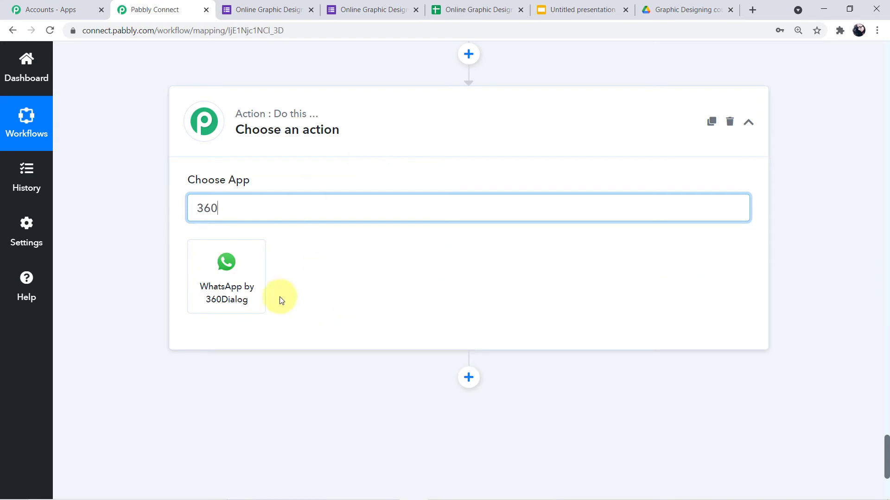
pyautogui.click(255, 299)
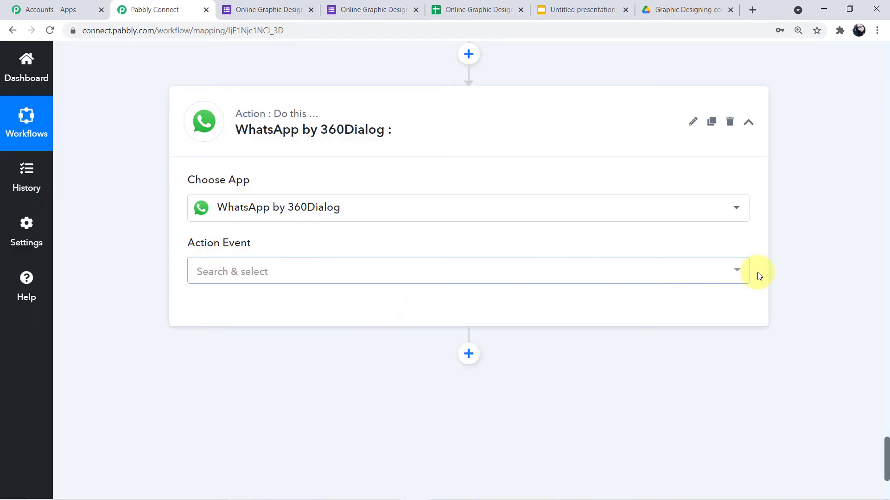
pyautogui.click(737, 273)
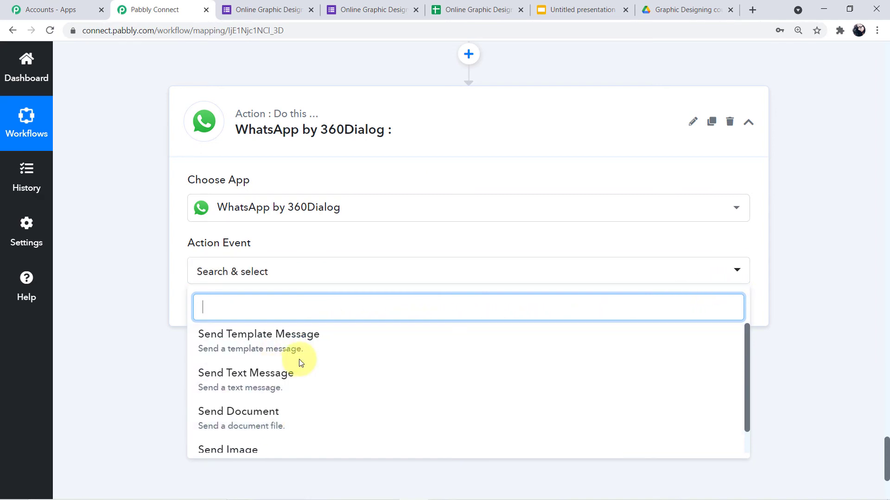
pyautogui.click(311, 349)
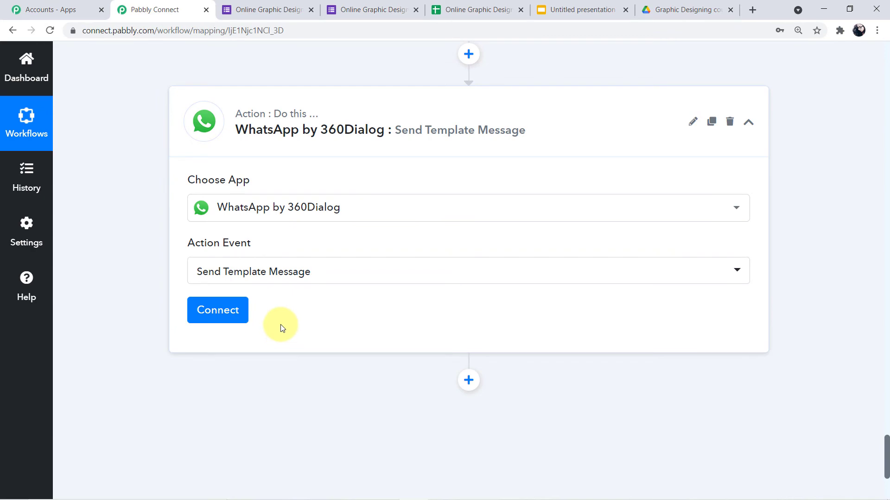
# - Start adding a new connection for the WhatsApp by 360Dialog action
pyautogui.click(233, 320)
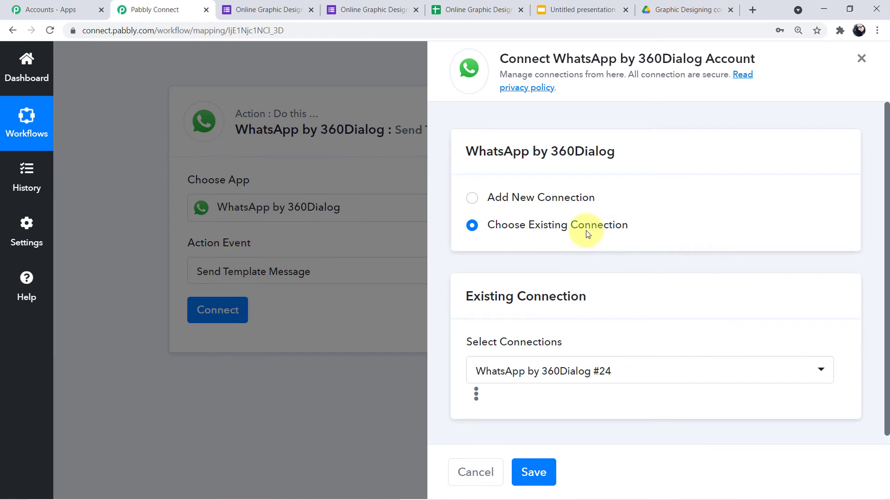
pyautogui.click(473, 203)
pyautogui.scroll(-3, 601, 243)
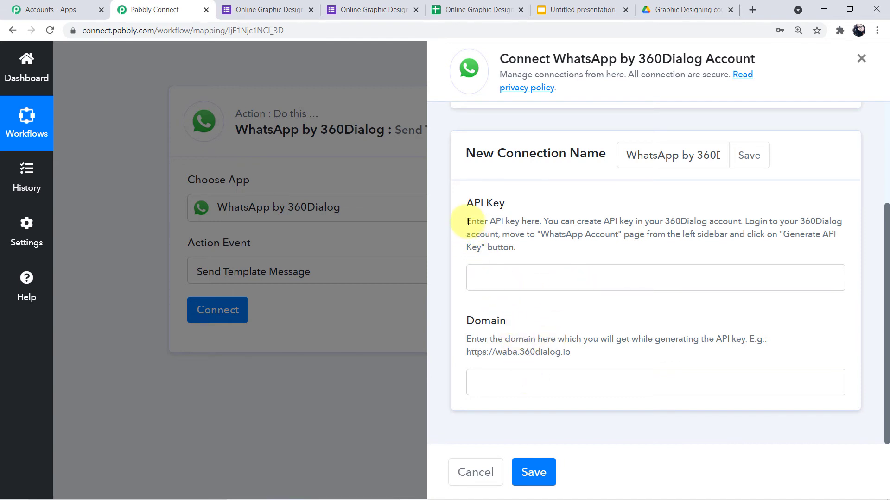
# - Read the API Key instructions for the connection and open the WhatsApp Accounts page in the 360dialog Client Hub
pyautogui.moveTo(466, 221); pyautogui.dragTo(528, 248)
pyautogui.click(569, 258)
pyautogui.moveTo(467, 221); pyautogui.dragTo(544, 254)
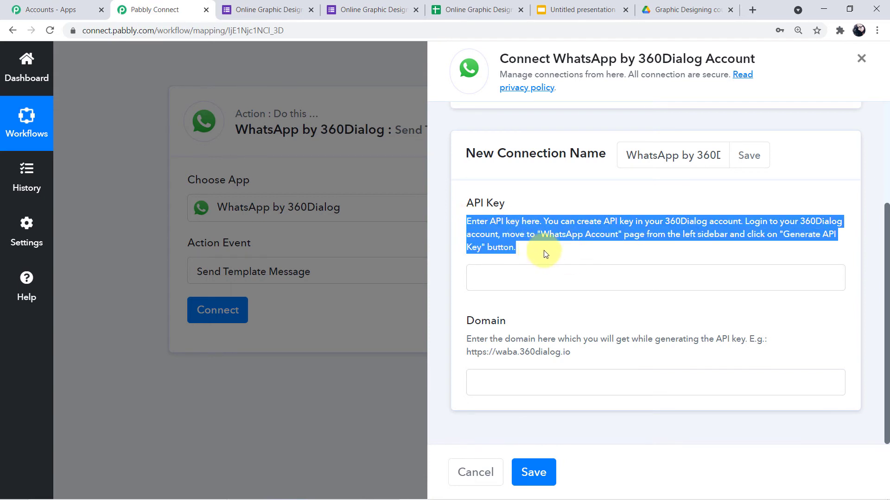
pyautogui.click(544, 253)
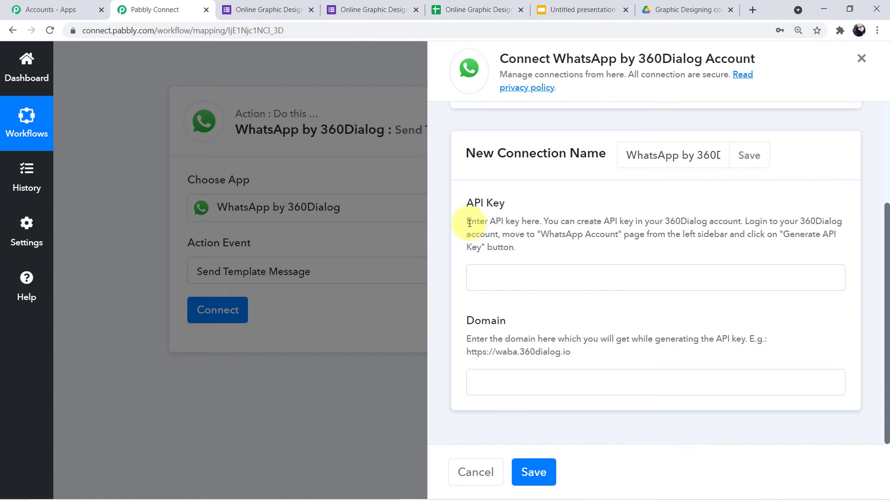
pyautogui.moveTo(467, 222); pyautogui.dragTo(524, 252)
pyautogui.click(547, 258)
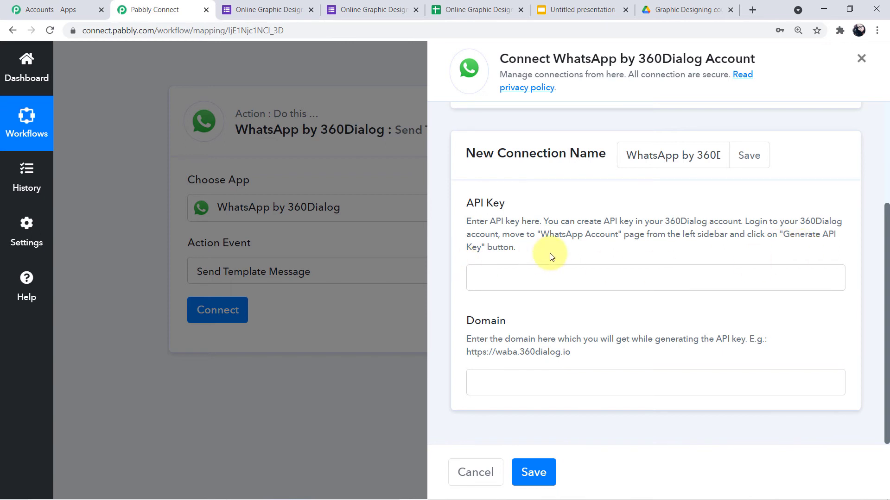
pyautogui.scroll(1, 550, 256)
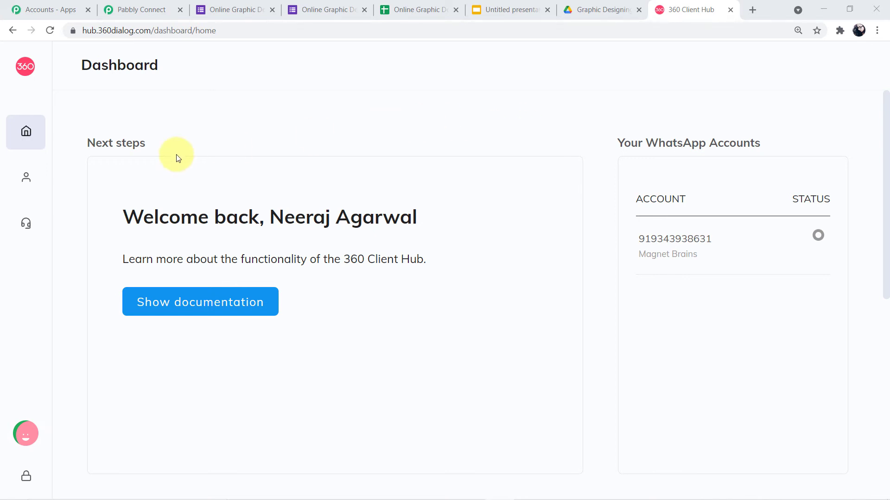
pyautogui.moveTo(27, 131)
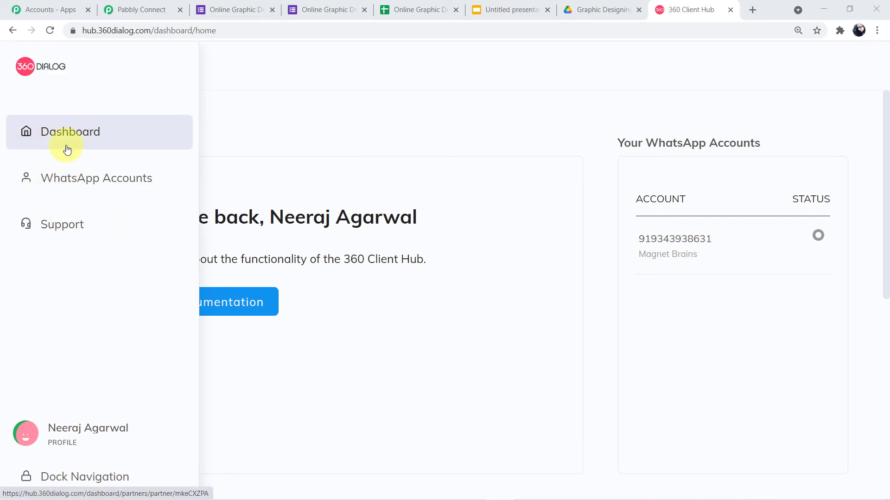
pyautogui.click(69, 191)
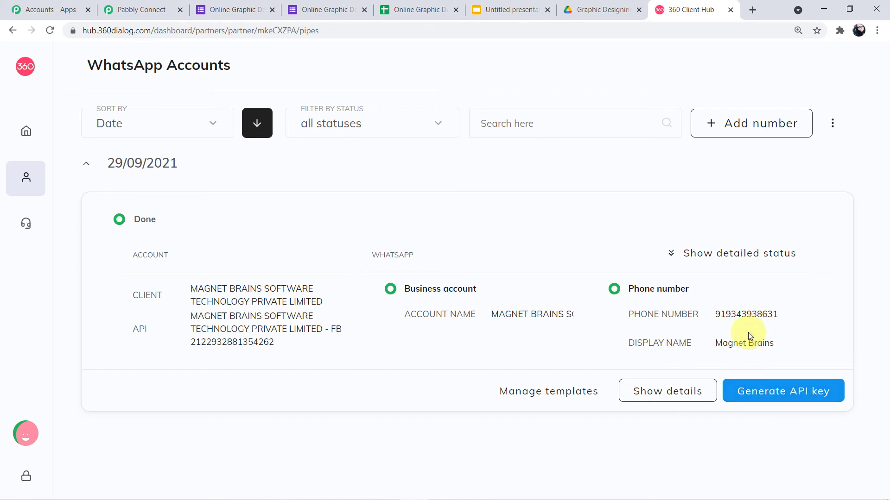
pyautogui.click(134, 14)
pyautogui.scroll(-1, 531, 262)
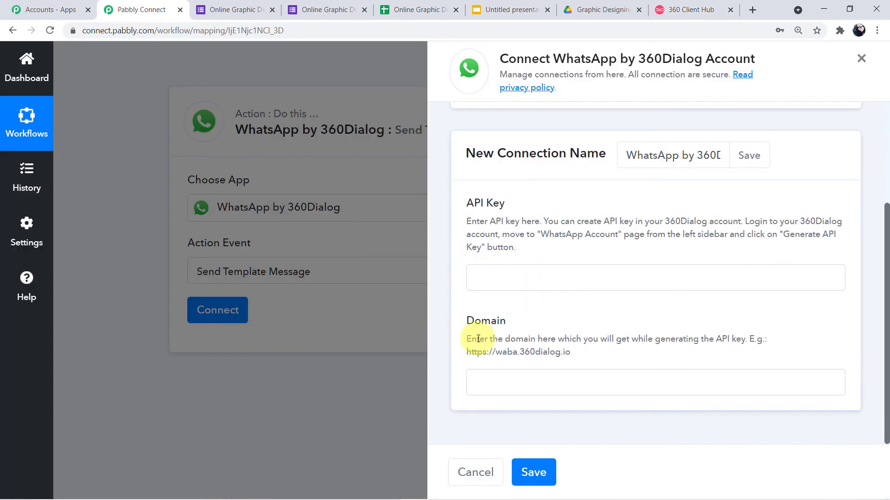
pyautogui.moveTo(469, 340); pyautogui.dragTo(582, 357)
pyautogui.click(583, 358)
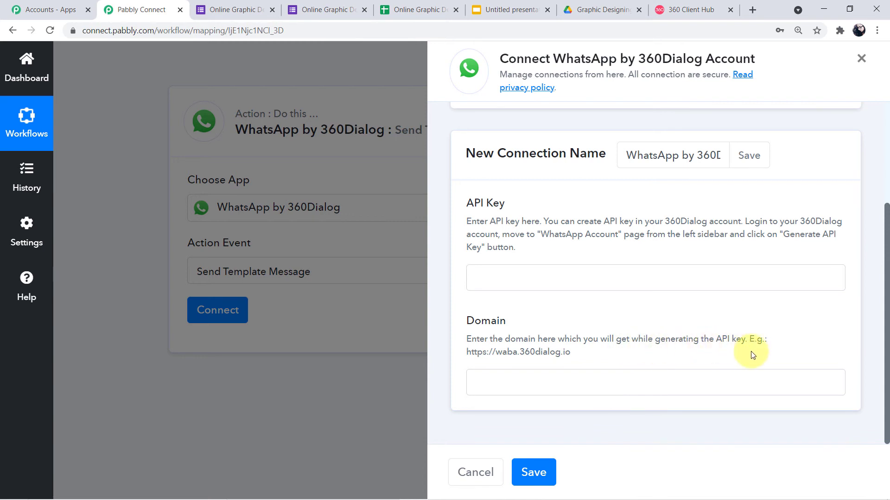
pyautogui.moveTo(496, 353); pyautogui.dragTo(565, 354)
pyautogui.click(587, 356)
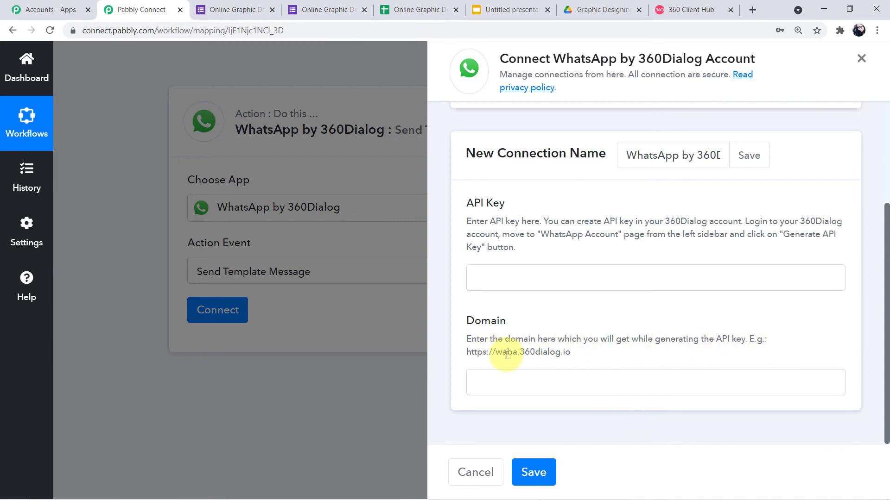
pyautogui.moveTo(467, 352); pyautogui.dragTo(578, 353)
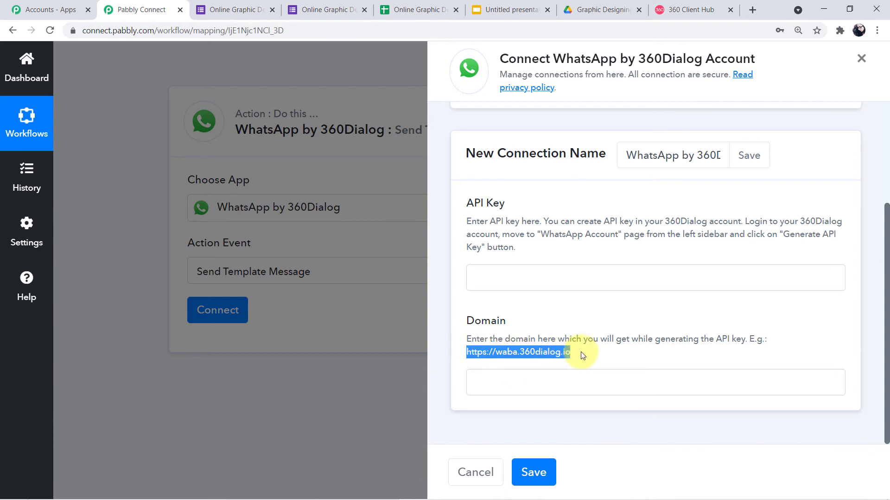
pyautogui.click(535, 384)
pyautogui.moveTo(466, 352); pyautogui.dragTo(572, 354)
pyautogui.hotkey('ctrl', 'c')
pyautogui.click(540, 382)
pyautogui.hotkey('ctrl', 'v')
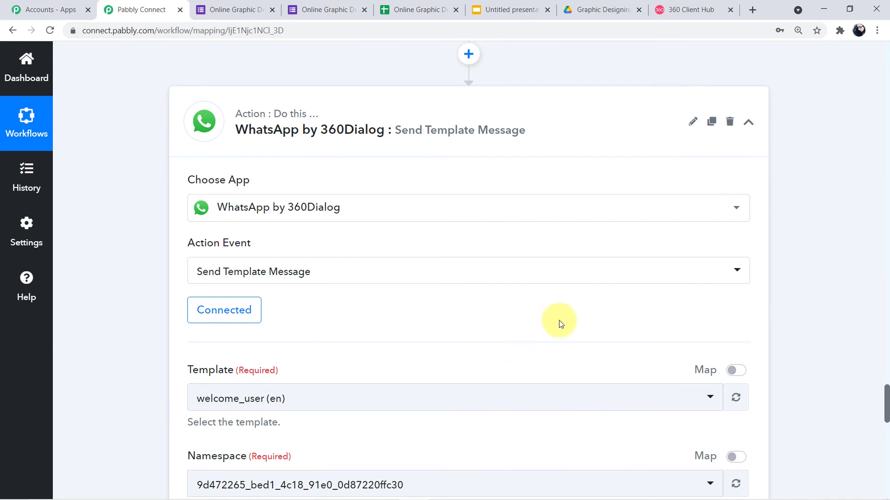
# - Examine the action's template fields, then switch to the 360dialog Client Hub and browse the WhatsApp account's message templates
pyautogui.scroll(-3, 559, 321)
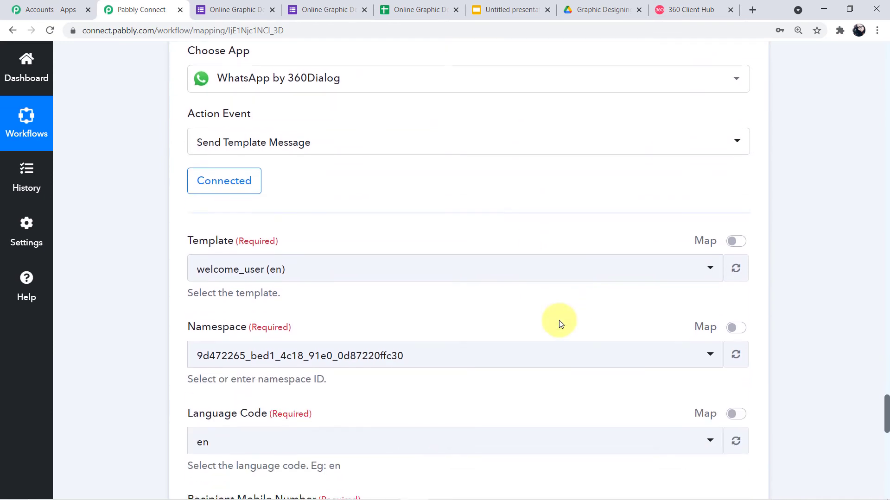
pyautogui.scroll(-1, 559, 320)
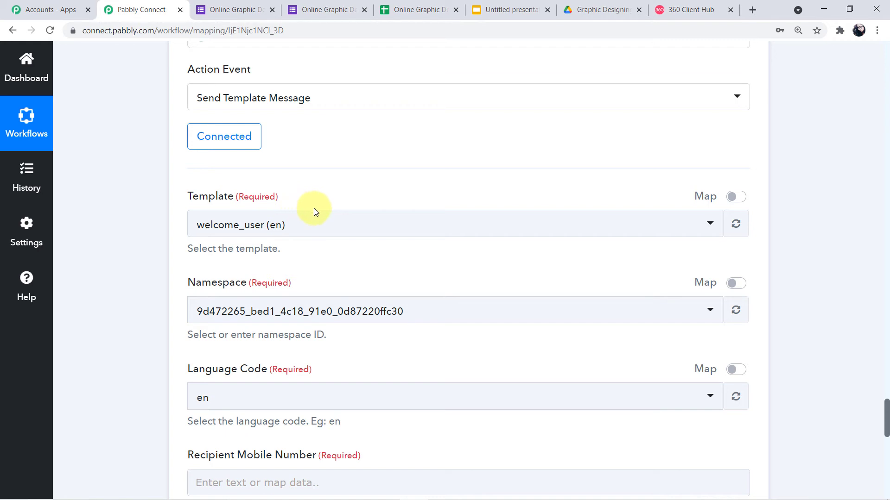
pyautogui.click(694, 9)
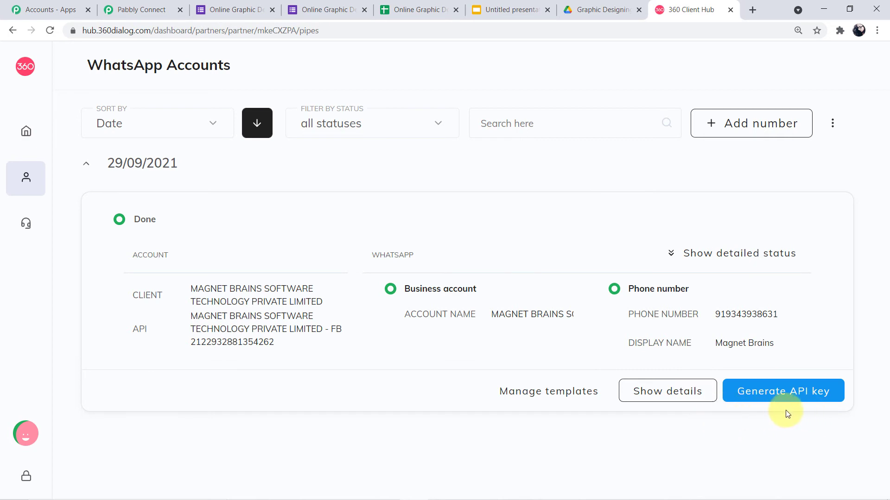
pyautogui.click(684, 397)
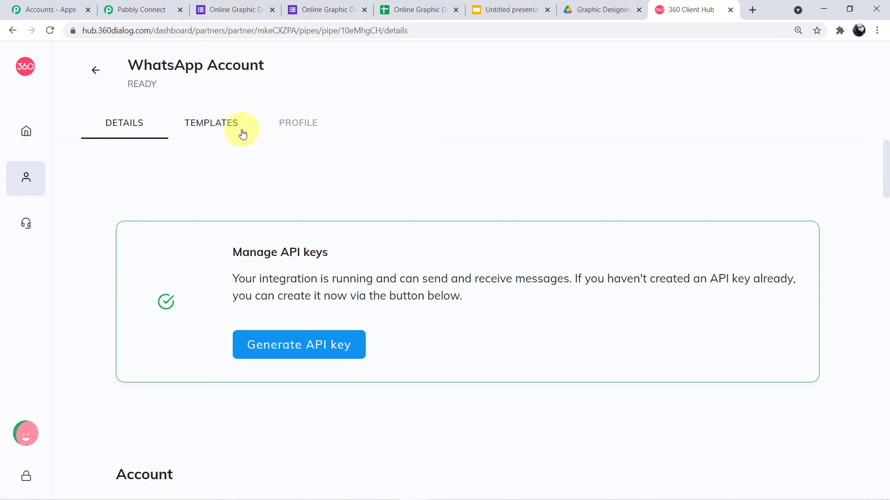
pyautogui.click(211, 125)
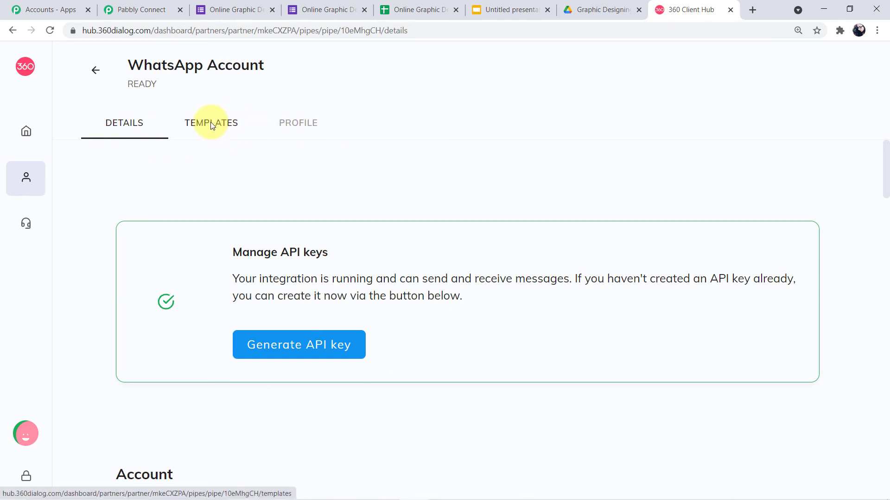
pyautogui.scroll(-1, 341, 224)
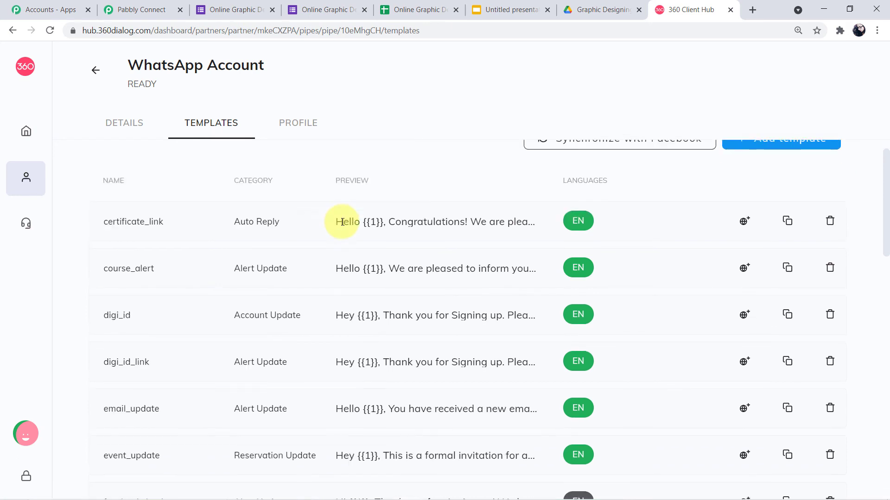
pyautogui.scroll(-1, 319, 292)
pyautogui.scroll(2, 321, 389)
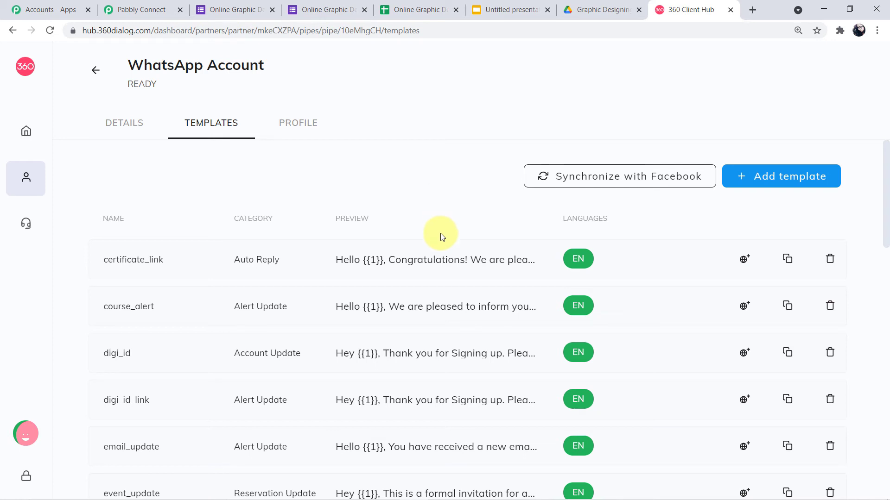
# - Preview the certificate_link template and read its attachment header, message text and body variables
pyautogui.click(434, 266)
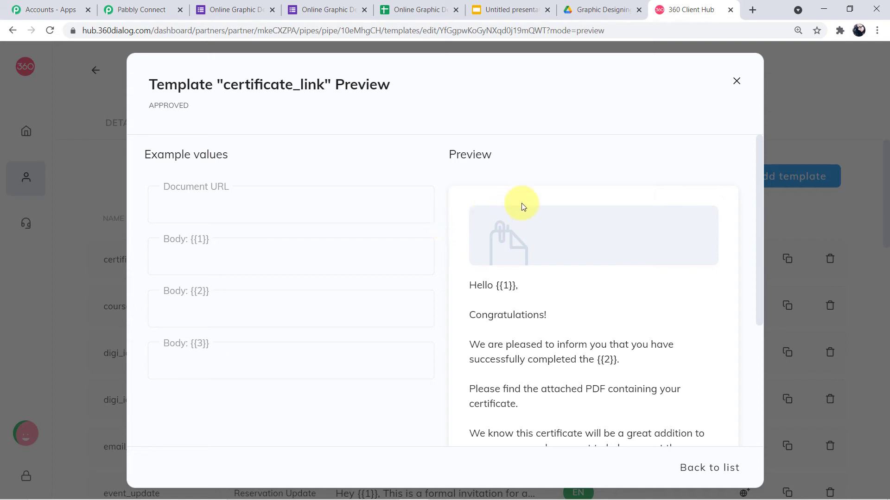
pyautogui.scroll(-2, 446, 234)
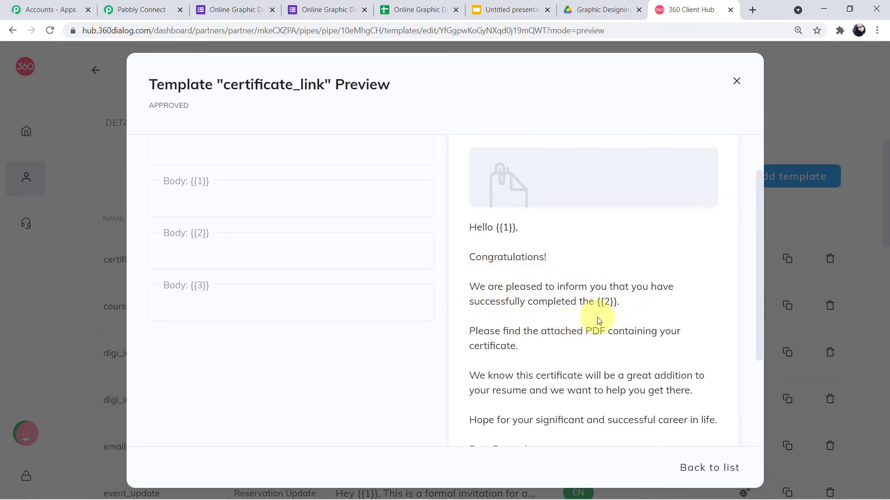
pyautogui.scroll(-1, 547, 315)
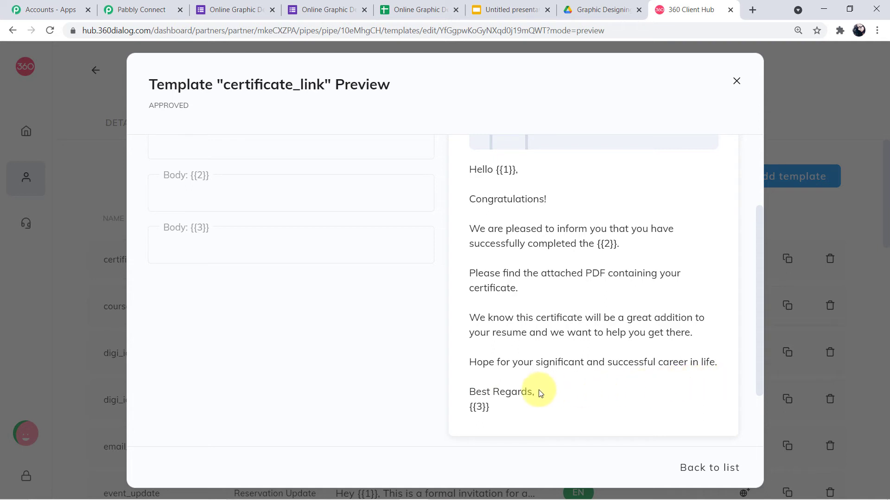
pyautogui.scroll(1, 515, 255)
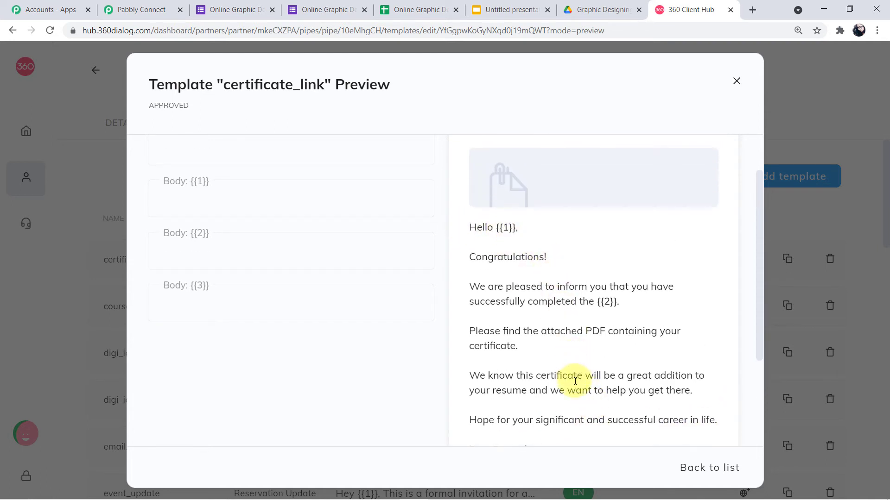
pyautogui.scroll(-1, 575, 381)
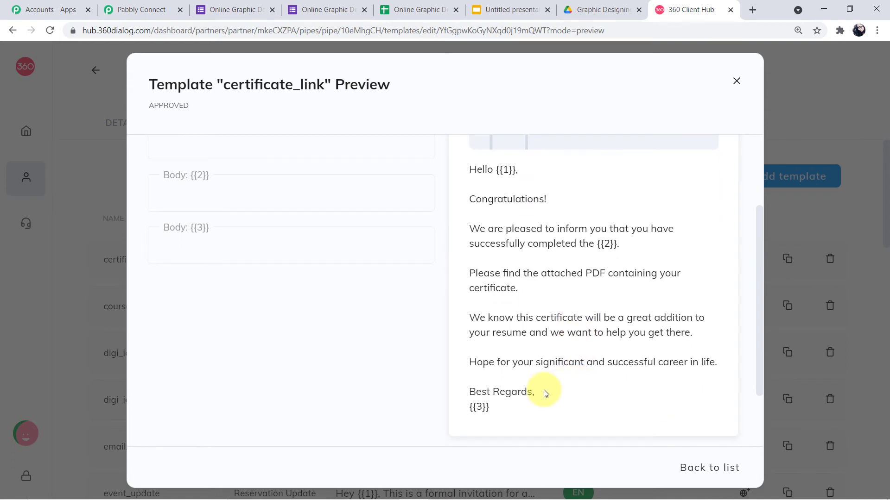
# - Examine where the variables {{1}}, {{2}} and {{3}} appear in the certificate_link template's message text
pyautogui.scroll(1, 533, 352)
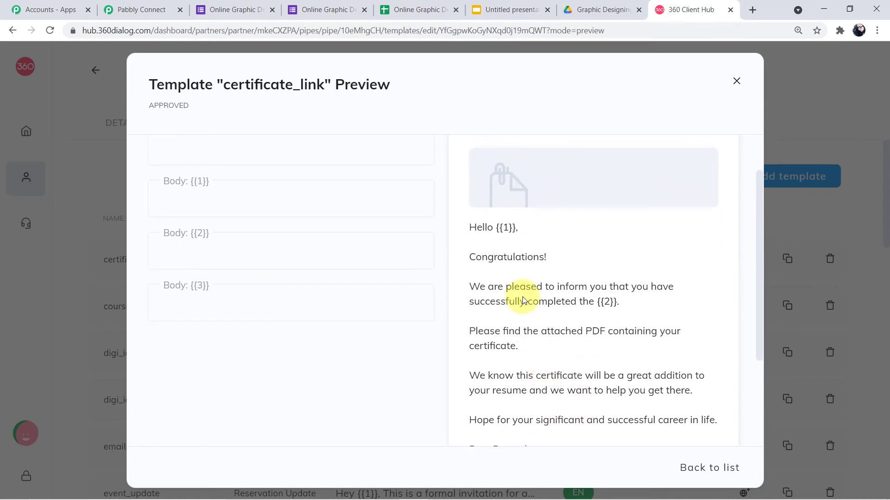
pyautogui.doubleClick(504, 228)
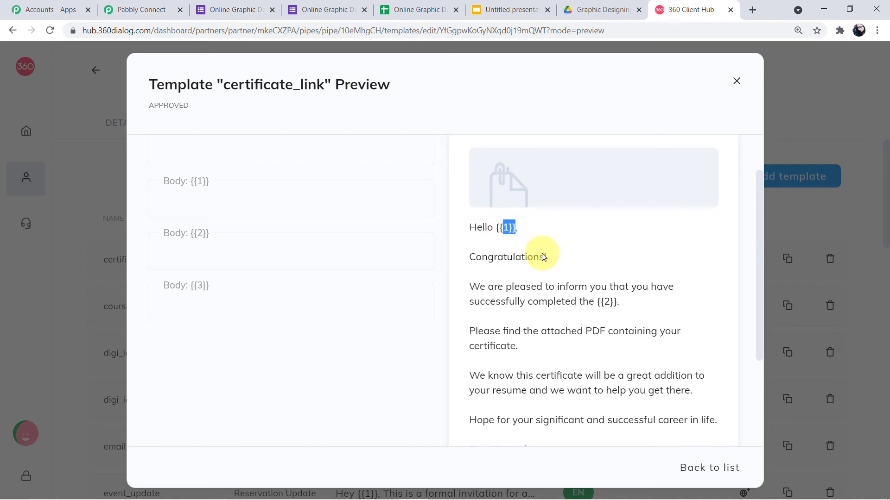
pyautogui.doubleClick(608, 302)
pyautogui.scroll(-2, 634, 318)
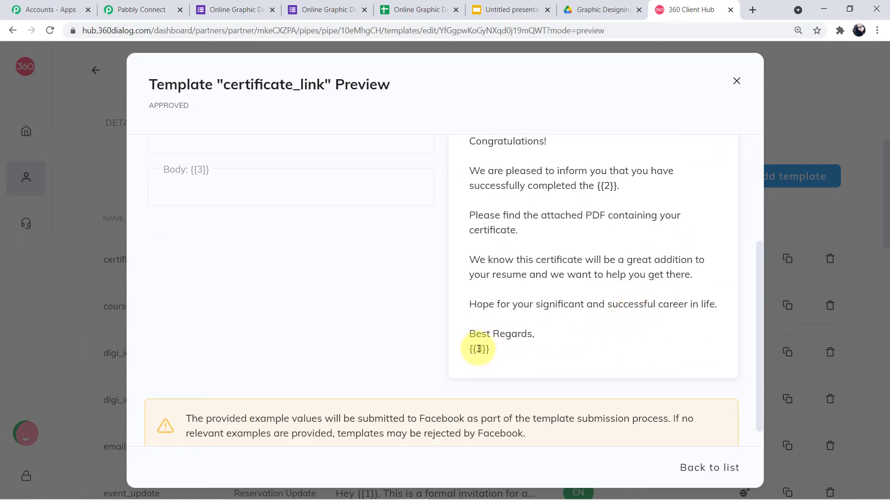
pyautogui.scroll(3, 542, 348)
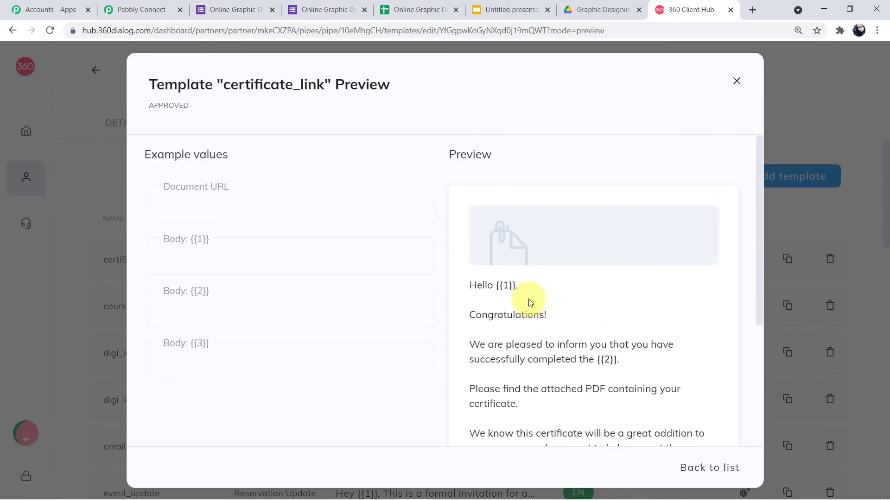
pyautogui.moveTo(501, 287); pyautogui.dragTo(513, 286)
pyautogui.click(493, 298)
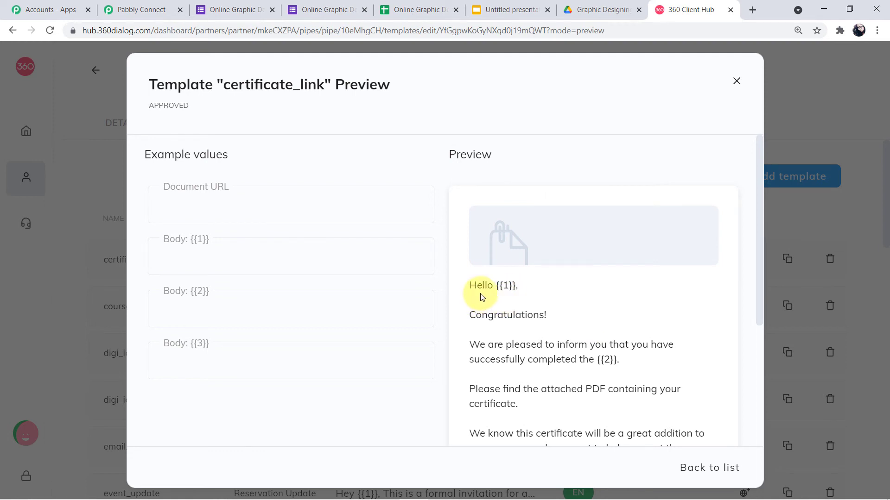
# - Enter a sample student's full name as the Body {{1}} example value and check it in the message preview
pyautogui.click(264, 258)
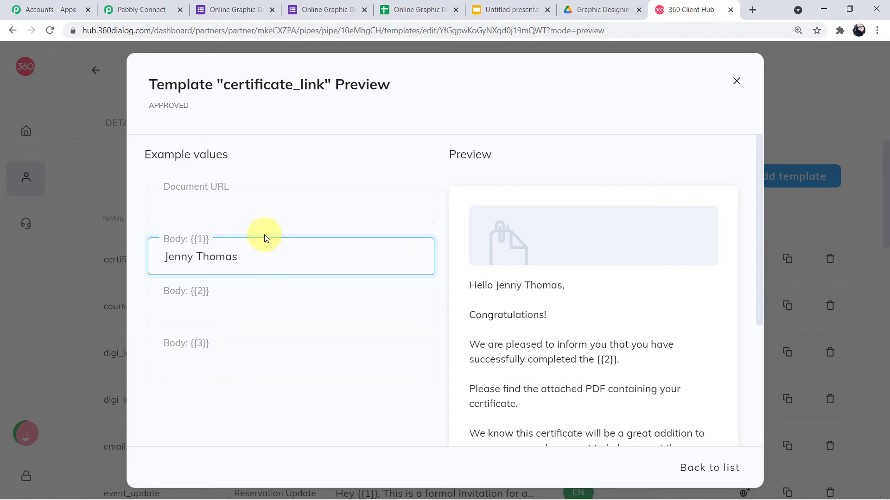
pyautogui.moveTo(171, 264)
pyautogui.mouseDown()
pyautogui.moveTo(238, 256)
pyautogui.moveTo(175, 257)
pyautogui.mouseUp()
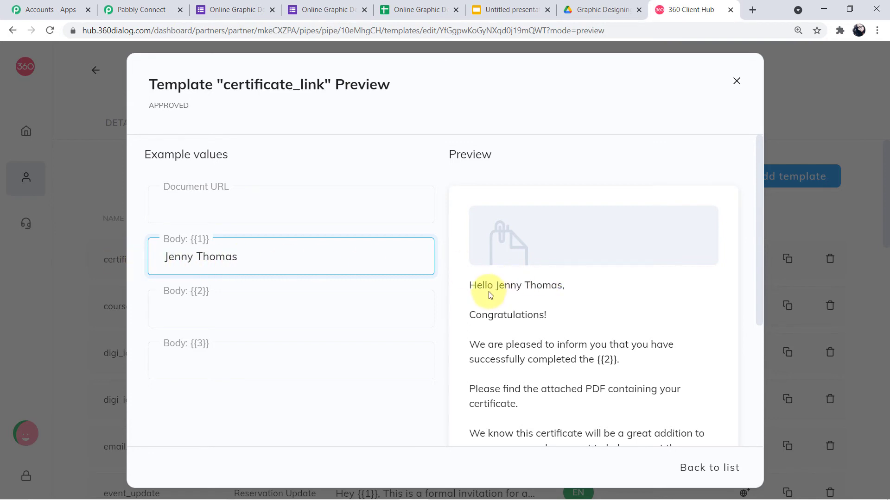
pyautogui.moveTo(495, 286); pyautogui.dragTo(629, 291)
pyautogui.click(629, 290)
pyautogui.scroll(-1, 627, 288)
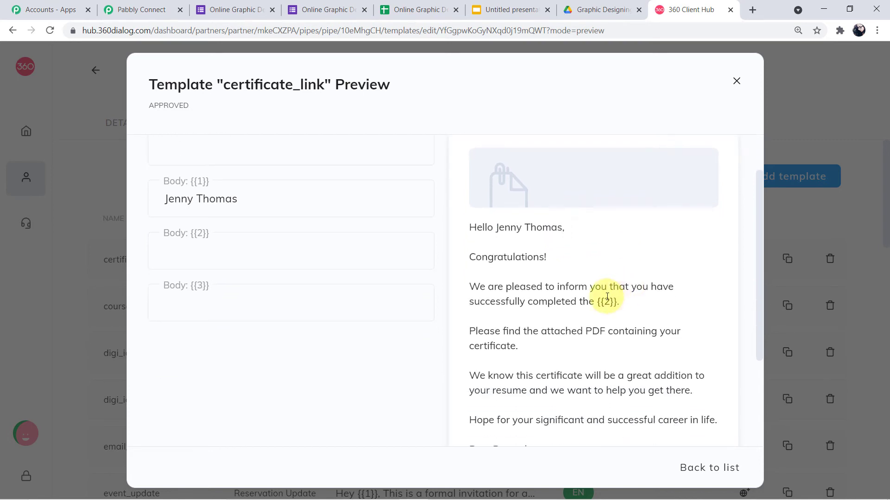
# - Enter "Graphic Designing Course" as the Body {{2}} example value and check it in the message preview
pyautogui.click(224, 260)
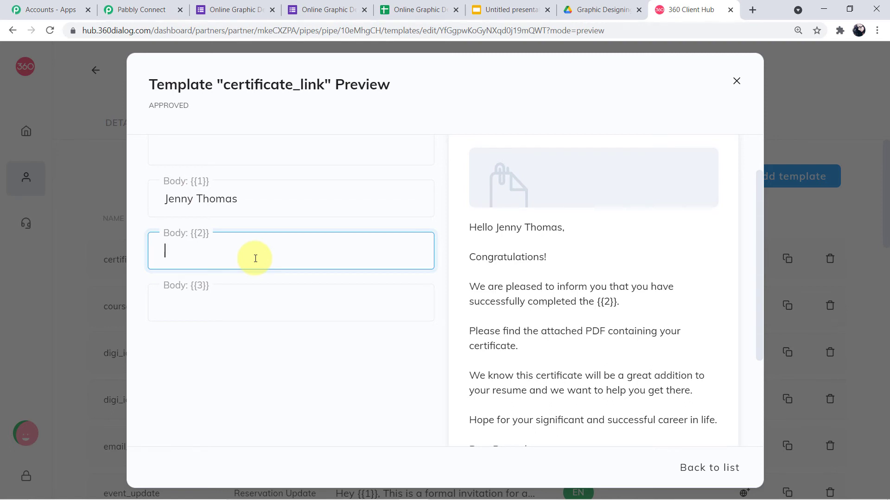
pyautogui.write('Graphic Designing Cou')
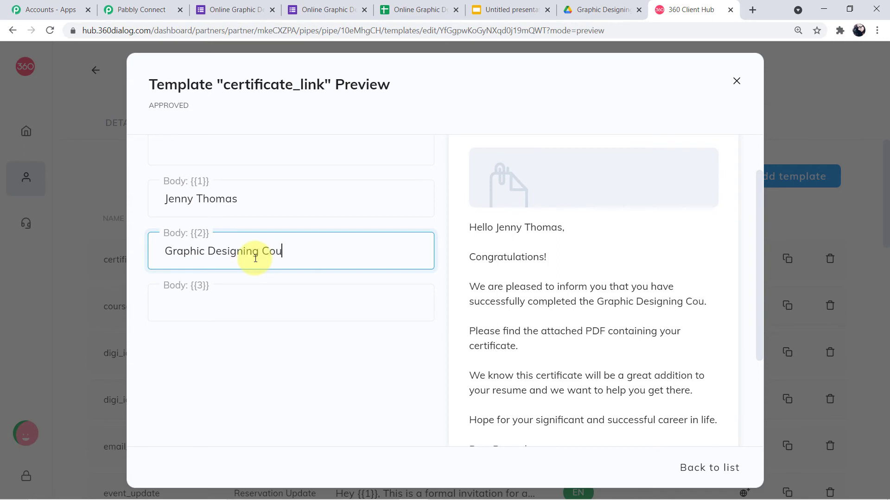
pyautogui.write('e')
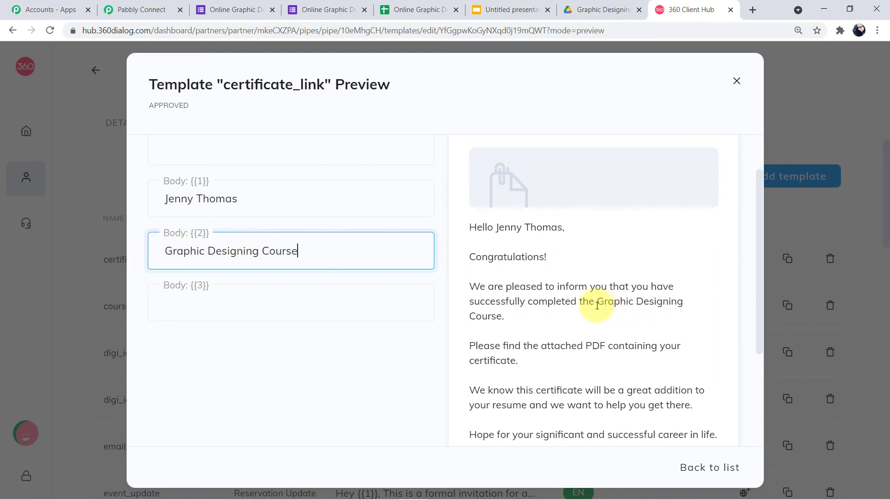
pyautogui.moveTo(596, 302); pyautogui.dragTo(629, 320)
# - Clear the Body {{2}} and Body {{1}} example values and close the certificate_link template preview
pyautogui.moveTo(318, 250); pyautogui.dragTo(53, 236)
pyautogui.press('BackSpace')
pyautogui.moveTo(260, 201); pyautogui.dragTo(81, 198)
pyautogui.press('BackSpace')
pyautogui.scroll(2, 605, 245)
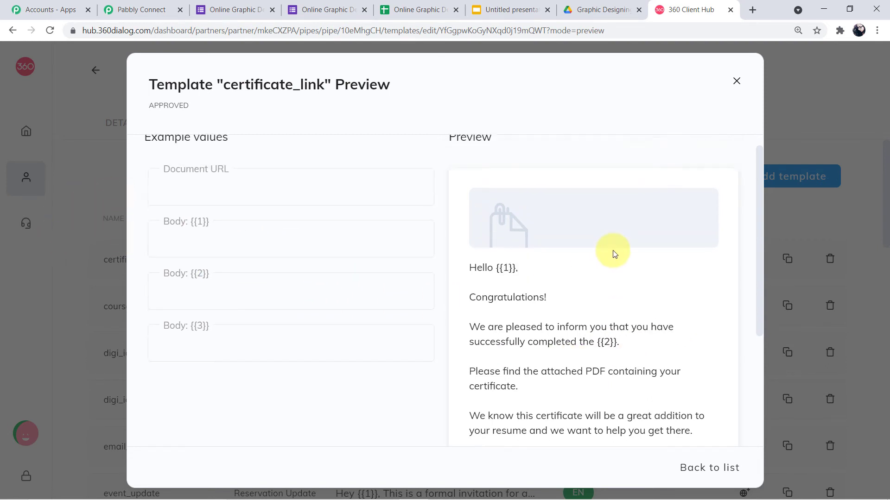
pyautogui.click(736, 82)
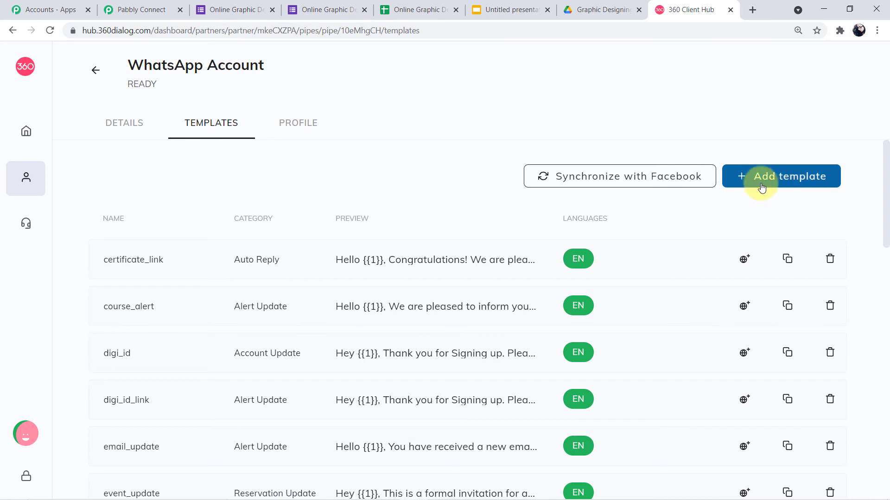
# - Open a blank new template form, examine its name, category, language, type and body fields, and close it without creating anything
pyautogui.click(781, 184)
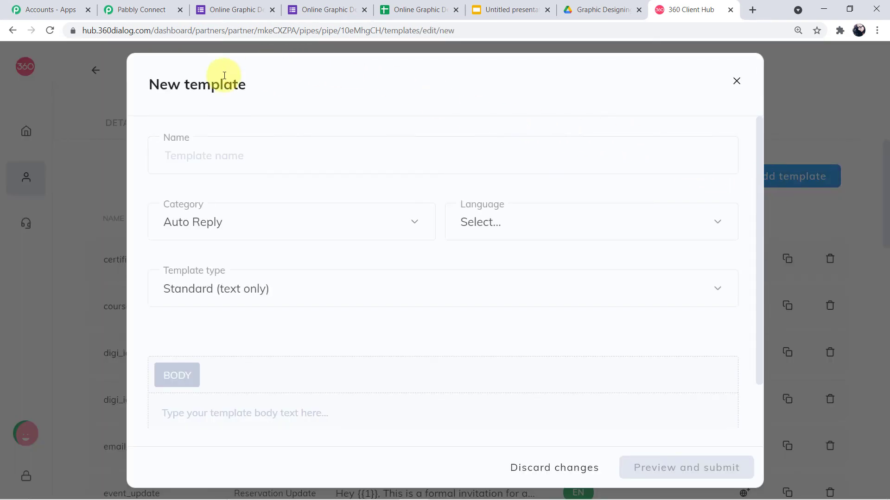
pyautogui.click(296, 155)
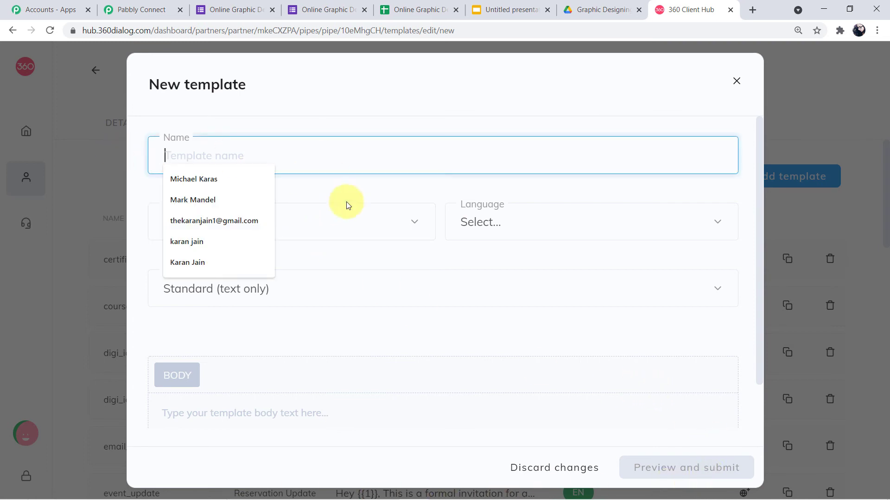
pyautogui.click(675, 243)
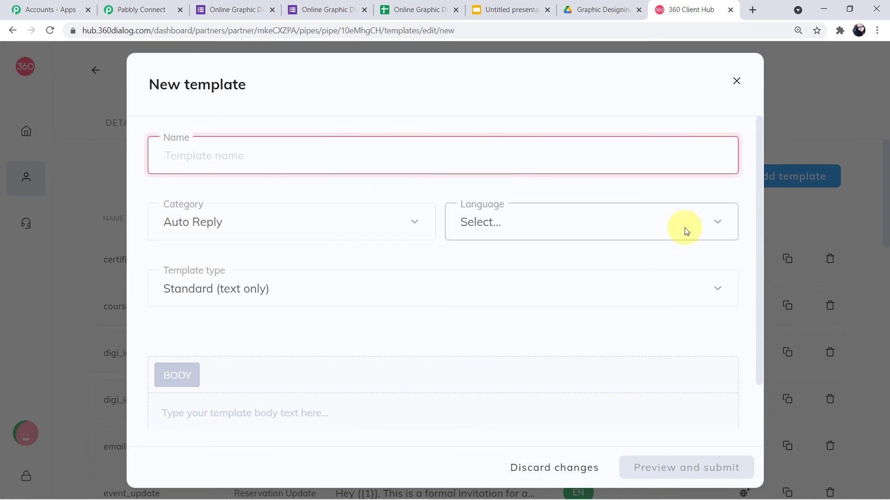
pyautogui.click(686, 231)
pyautogui.scroll(-8, 603, 355)
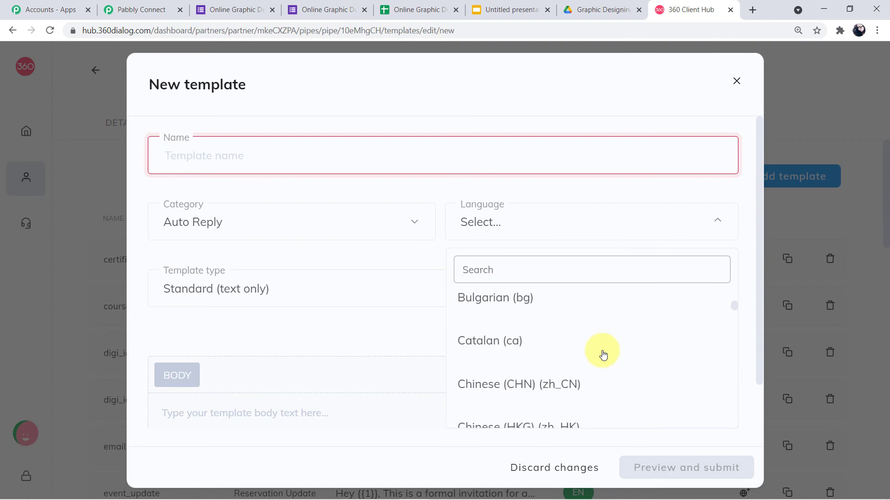
pyautogui.click(441, 210)
pyautogui.scroll(-1, 370, 260)
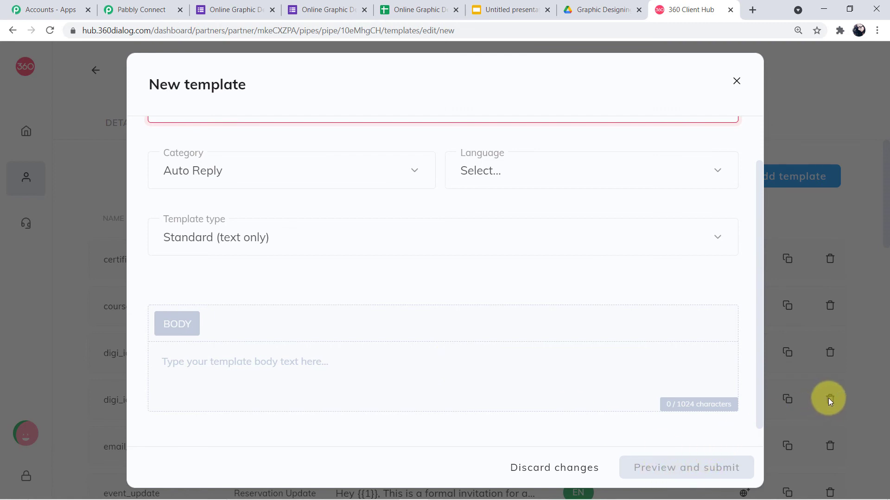
pyautogui.scroll(1, 729, 363)
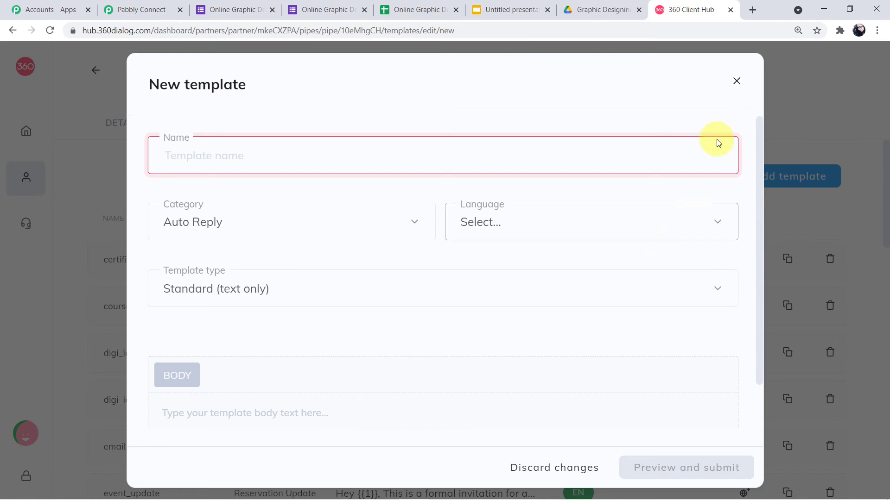
pyautogui.click(737, 82)
# - Browse the WhatsApp account's list of existing message templates
pyautogui.scroll(-7, 402, 296)
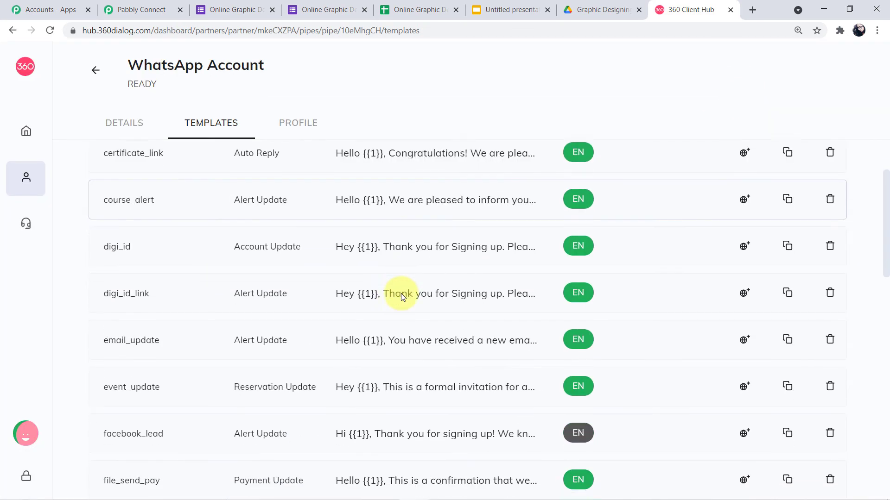
pyautogui.scroll(-2, 399, 295)
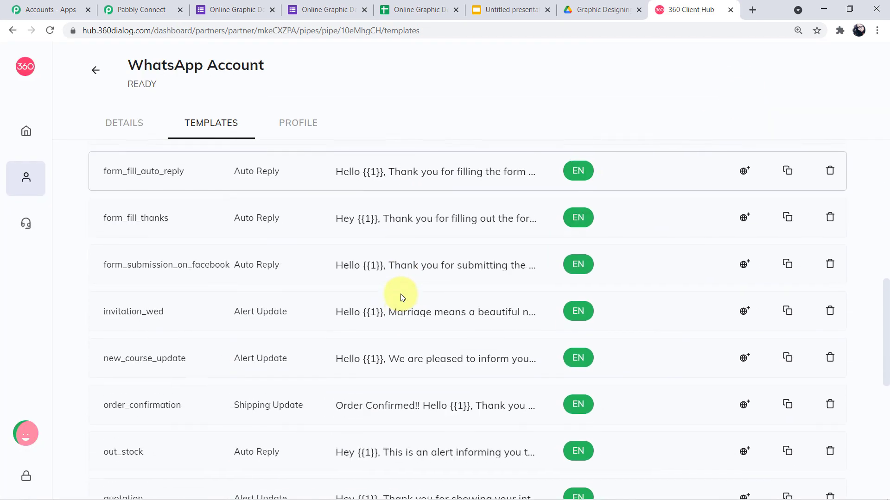
pyautogui.scroll(1, 366, 393)
pyautogui.scroll(6, 373, 379)
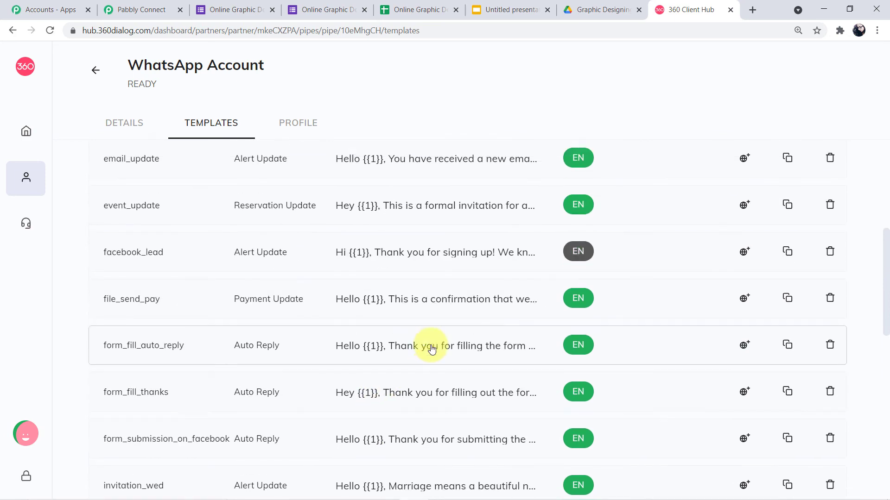
pyautogui.scroll(3, 410, 338)
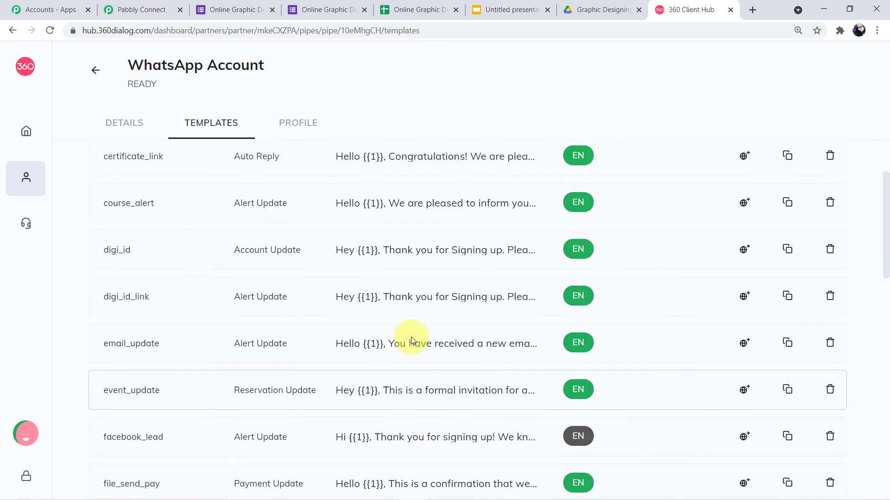
# - Switch to Pabbly Connect and look through the templates offered for the Send Template Message action
pyautogui.click(149, 11)
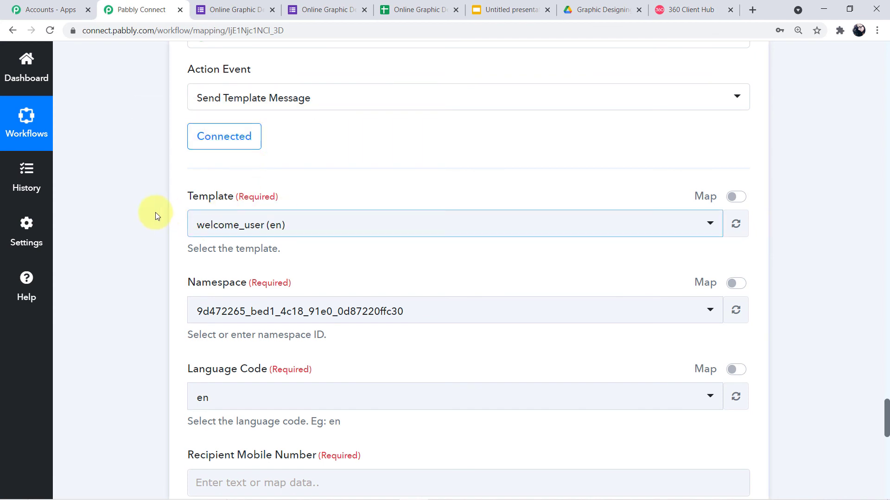
pyautogui.click(710, 224)
pyautogui.scroll(-3, 390, 362)
pyautogui.scroll(-3, 392, 371)
pyautogui.scroll(6, 394, 376)
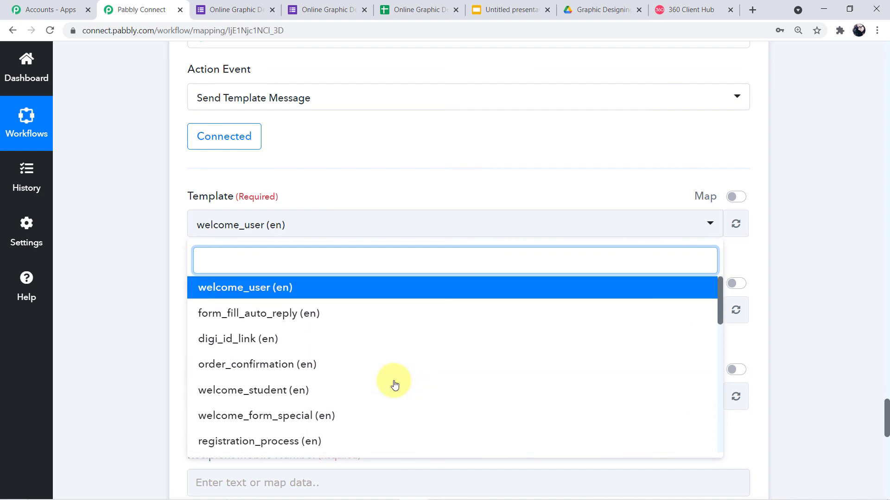
pyautogui.scroll(5, 394, 385)
pyautogui.scroll(3, 467, 321)
pyautogui.click(798, 306)
pyautogui.scroll(-2, 799, 306)
pyautogui.scroll(-4, 720, 311)
# - Set the action's Template to certificate_link (en)
pyautogui.click(707, 283)
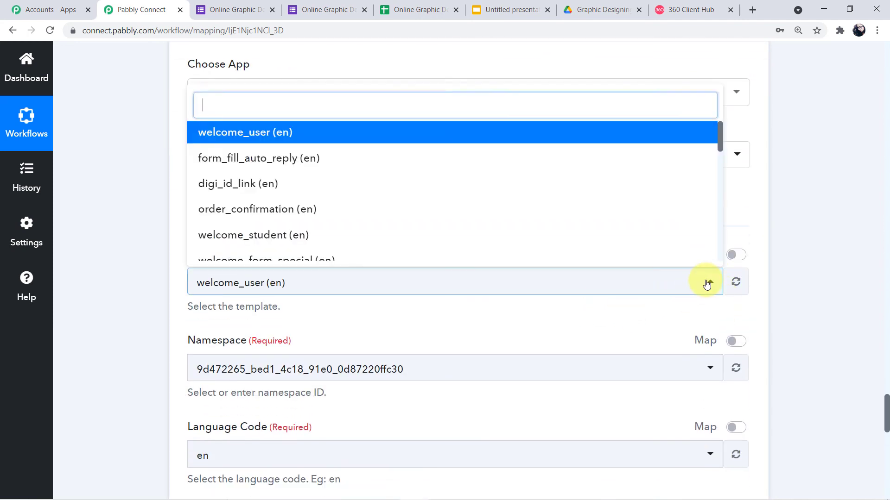
pyautogui.write('c')
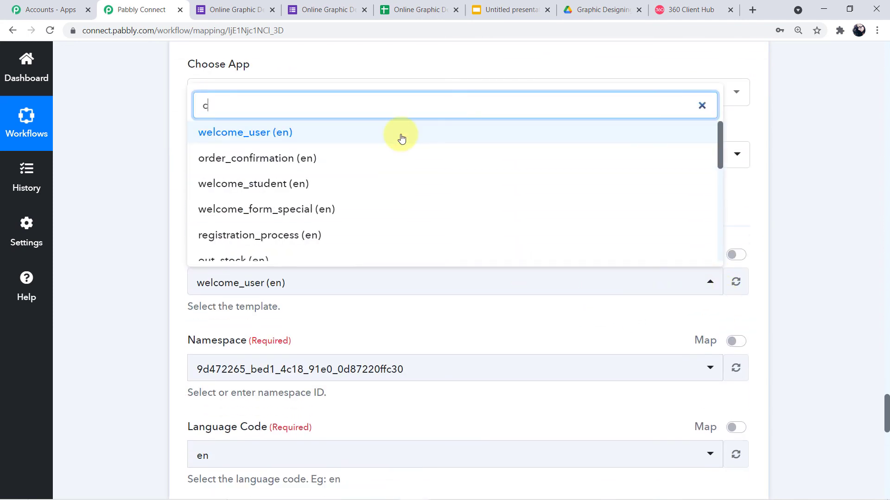
pyautogui.write('ert')
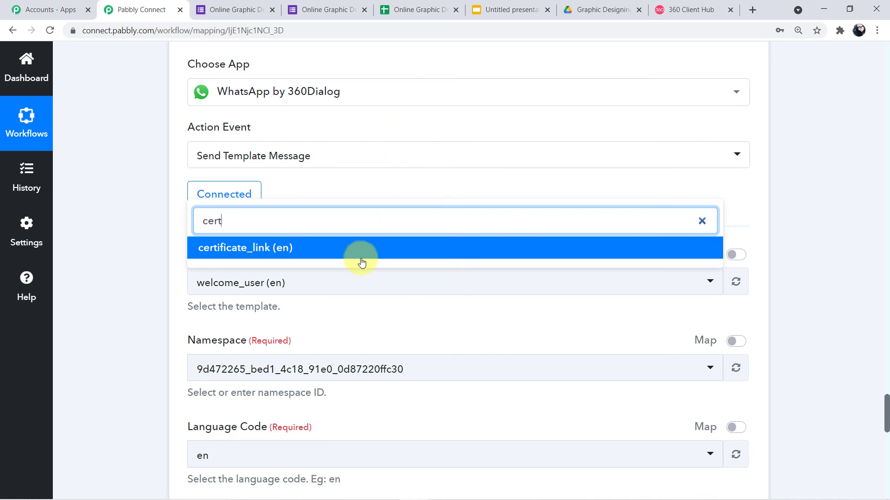
pyautogui.click(324, 248)
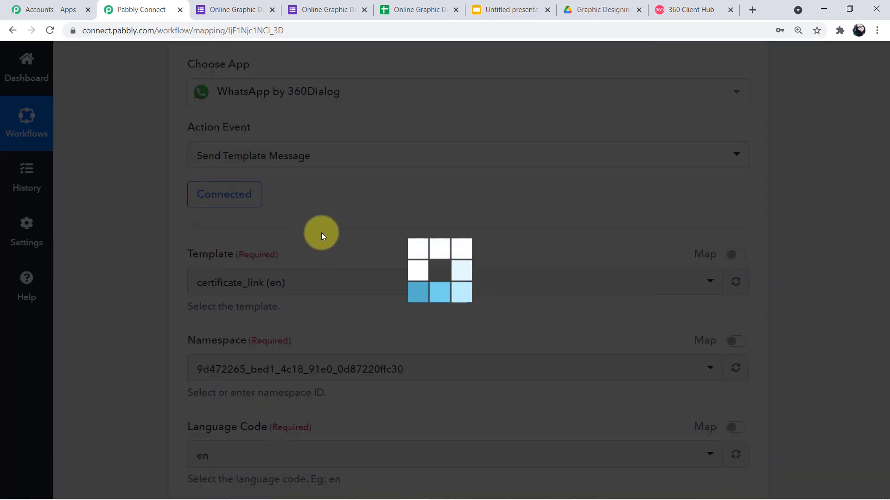
# - Check the action's Namespace and Language Code, then switch to the 360dialog Client Hub and review the templates' languages
pyautogui.scroll(-2, 321, 233)
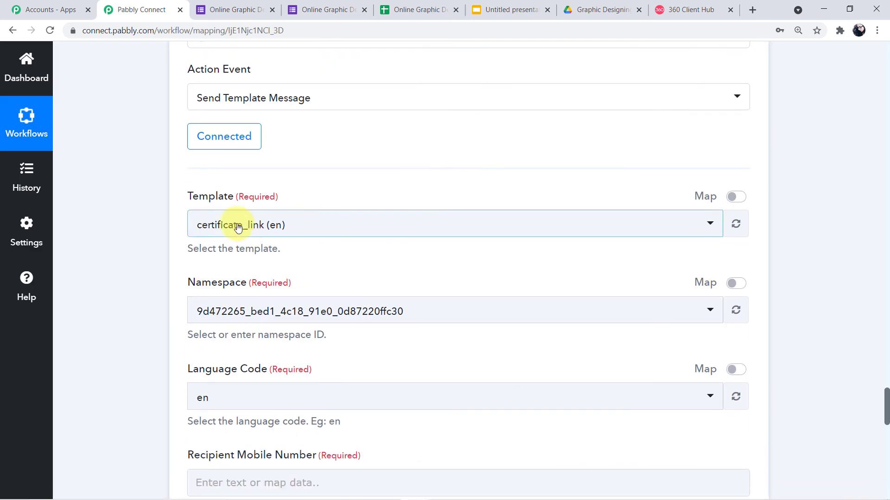
pyautogui.scroll(-2, 374, 231)
pyautogui.click(419, 198)
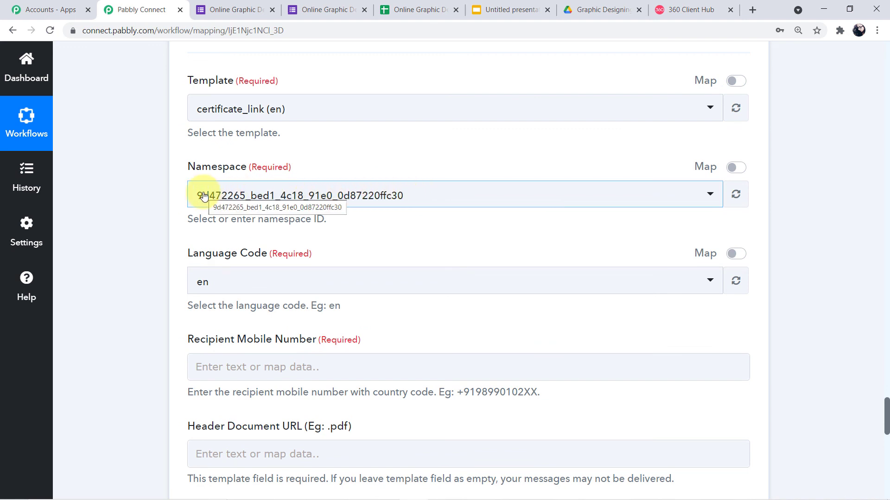
pyautogui.click(232, 289)
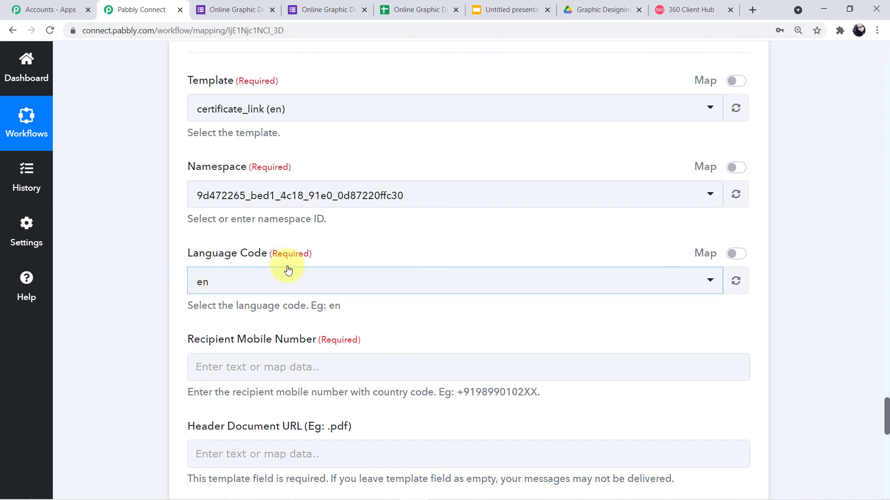
pyautogui.click(674, 10)
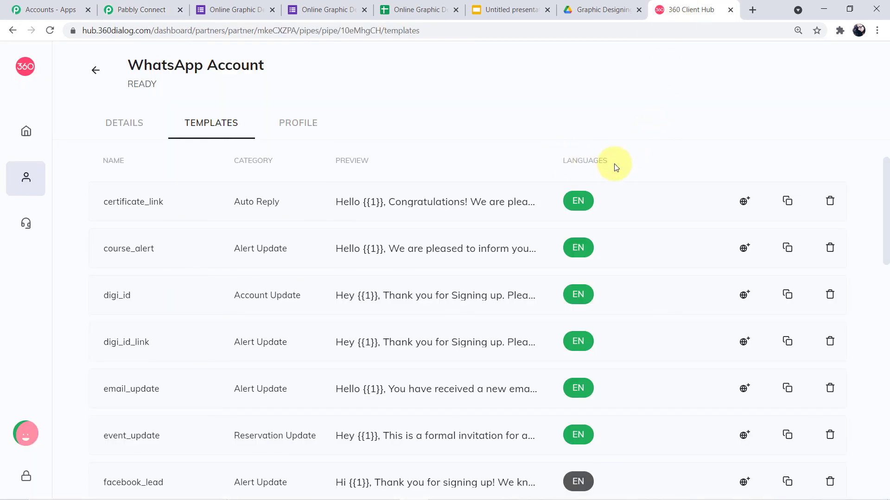
pyautogui.moveTo(575, 254)
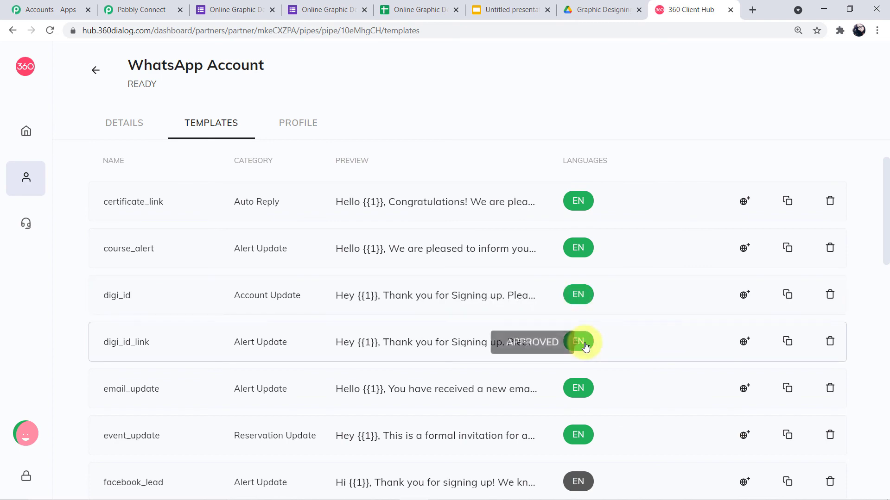
pyautogui.scroll(-5, 468, 218)
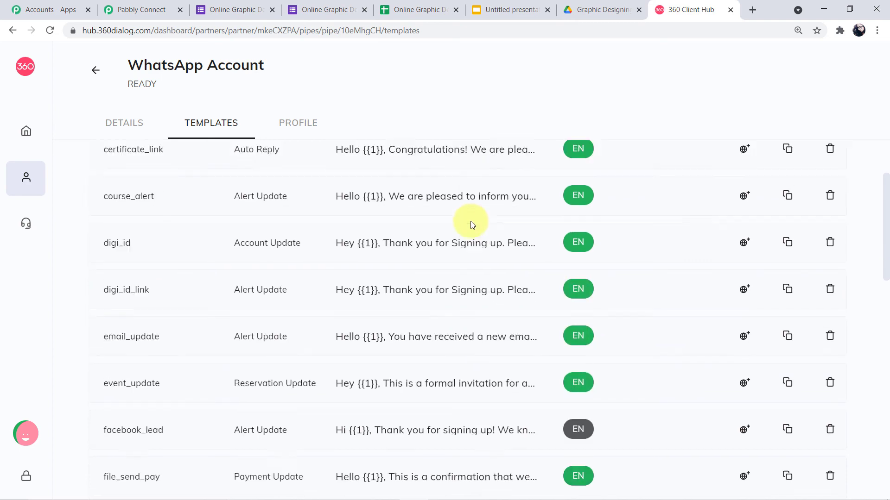
# - Switch back to Pabbly Connect and map the Recipient Mobile Number to the Phone Number from the Google Forms response
pyautogui.scroll(6, 476, 302)
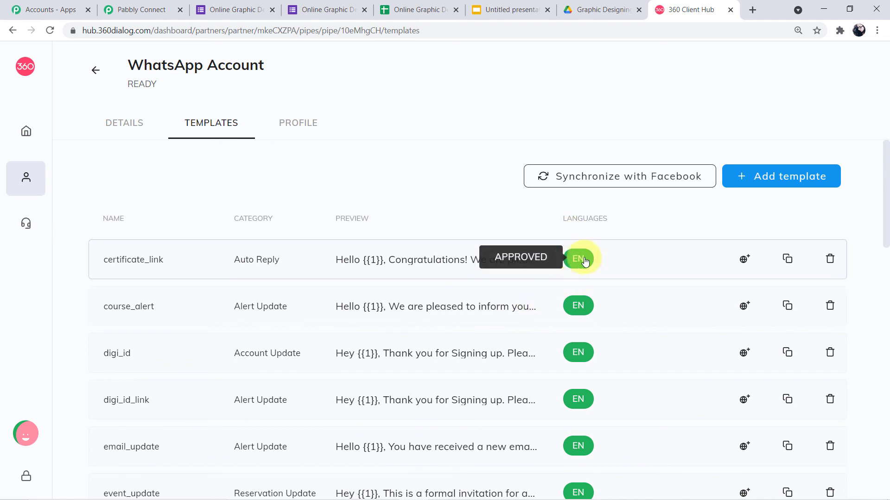
pyautogui.click(147, 9)
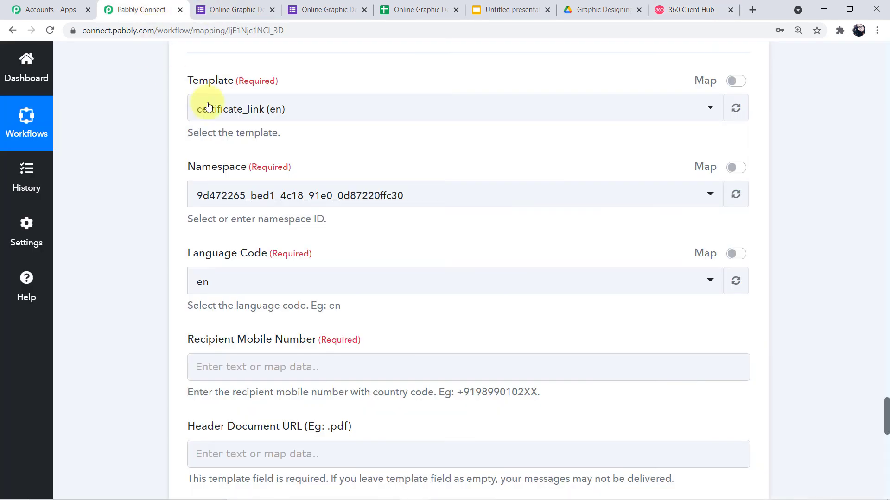
pyautogui.scroll(-3, 260, 276)
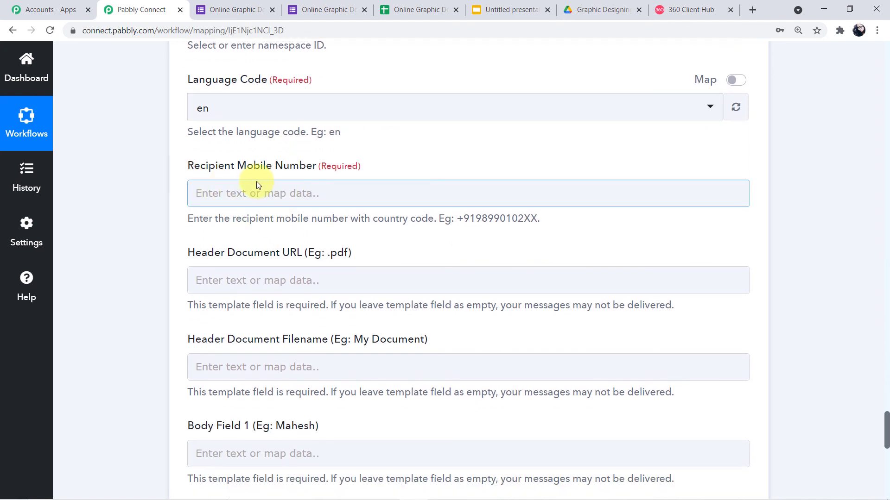
pyautogui.click(276, 194)
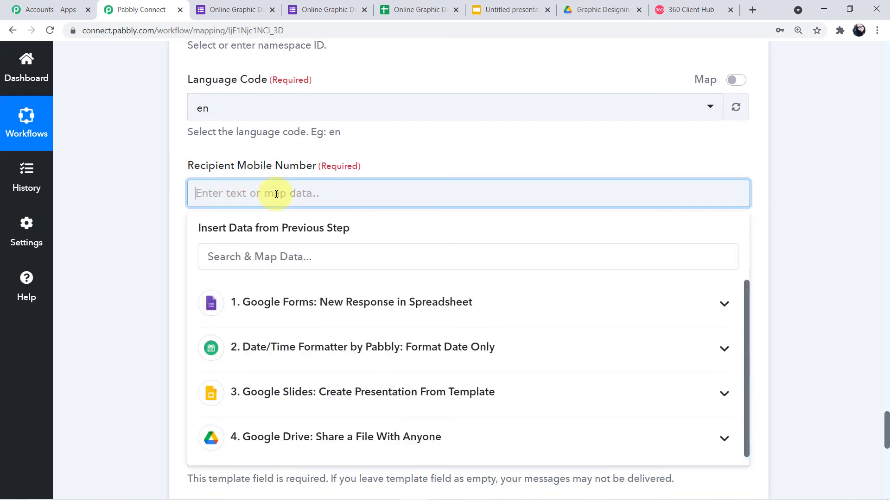
pyautogui.click(443, 307)
pyautogui.scroll(-1, 443, 307)
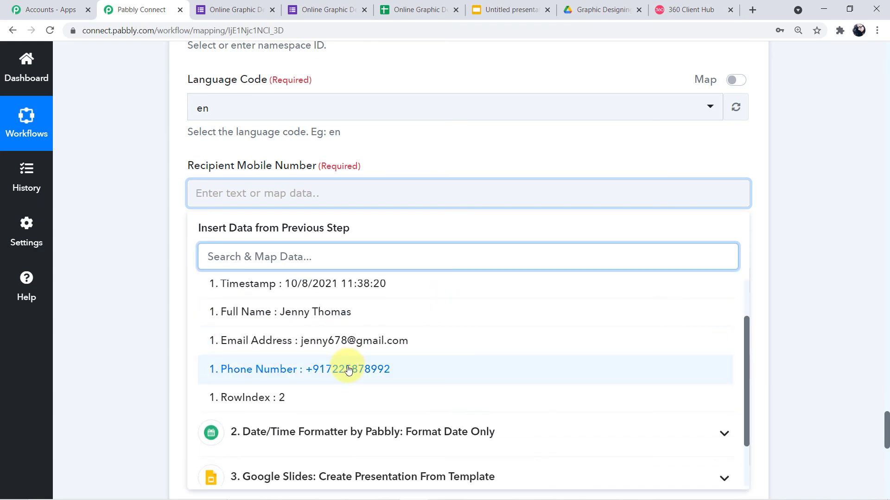
pyautogui.click(349, 370)
pyautogui.click(141, 247)
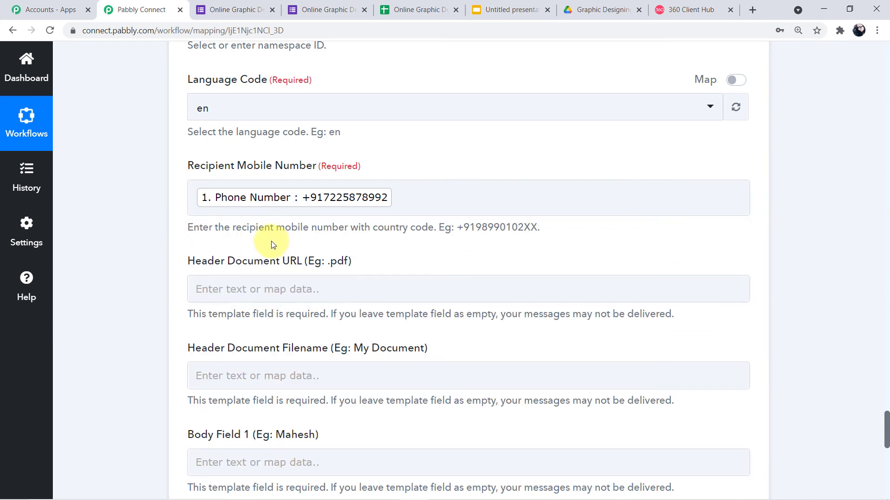
# - Read the hint on the required country-code format beneath the Recipient Mobile Number
pyautogui.moveTo(186, 230); pyautogui.dragTo(547, 242)
pyautogui.click(794, 242)
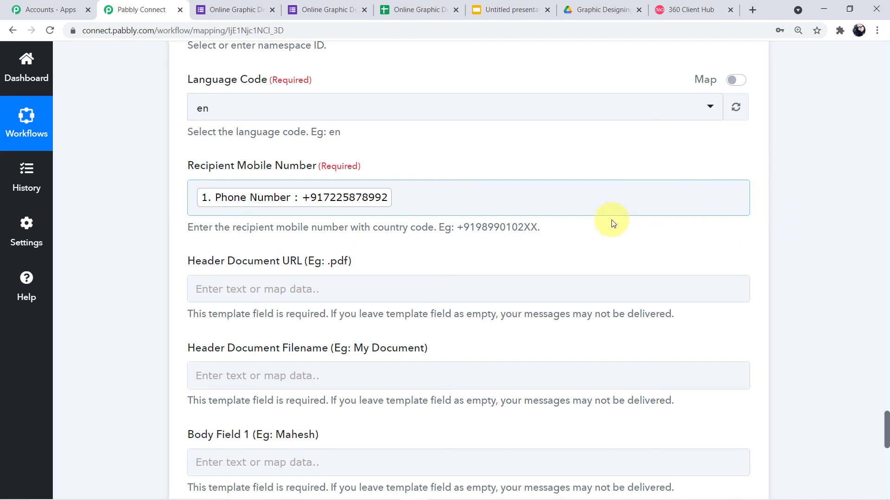
pyautogui.moveTo(537, 227); pyautogui.dragTo(232, 226)
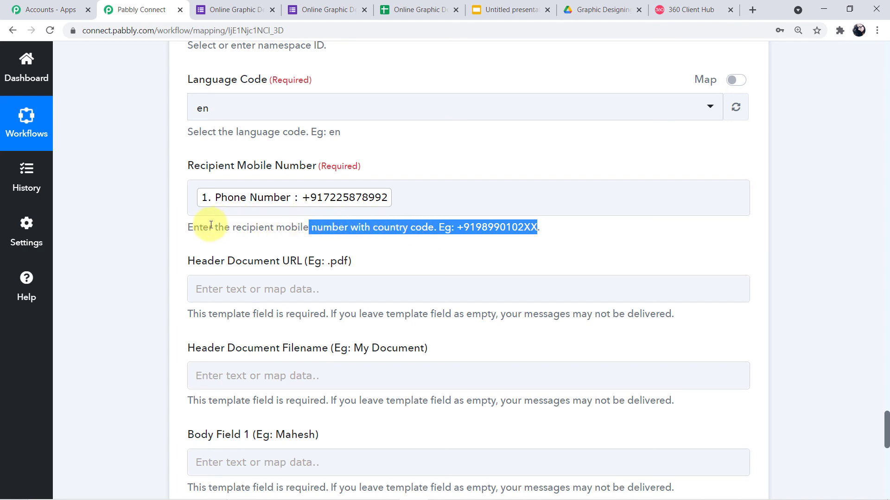
pyautogui.click(550, 232)
pyautogui.click(321, 214)
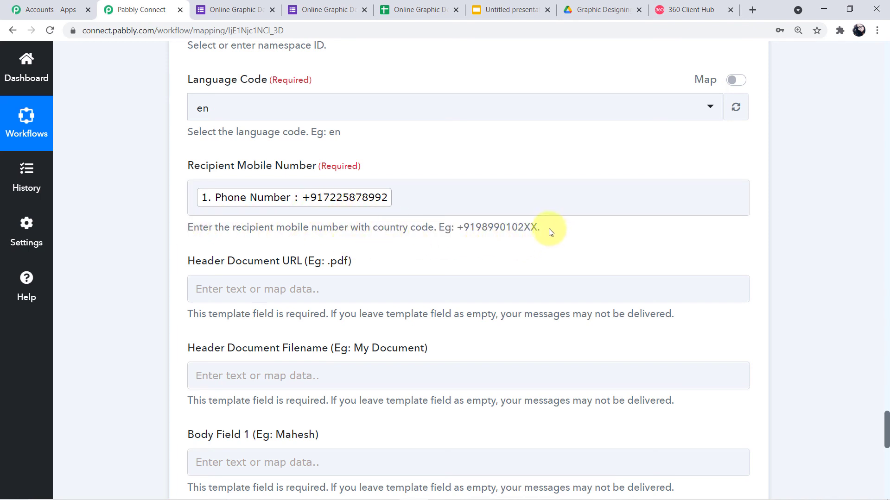
pyautogui.moveTo(520, 228); pyautogui.dragTo(188, 227)
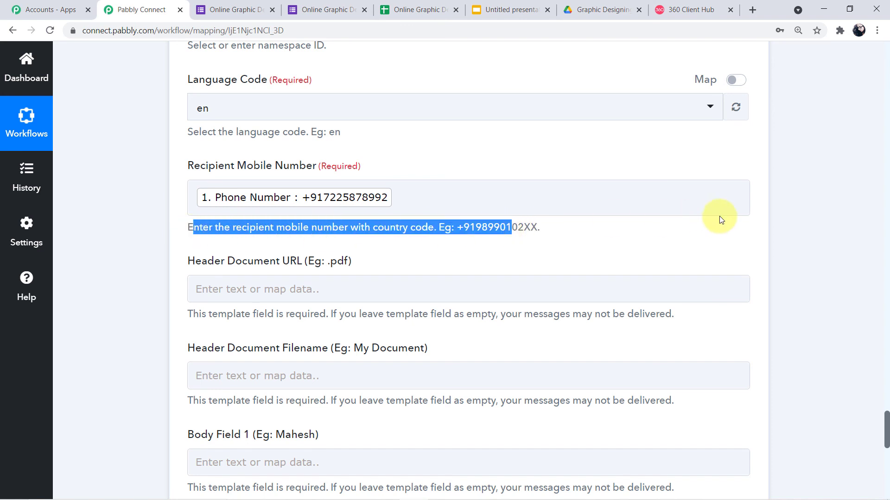
pyautogui.click(782, 219)
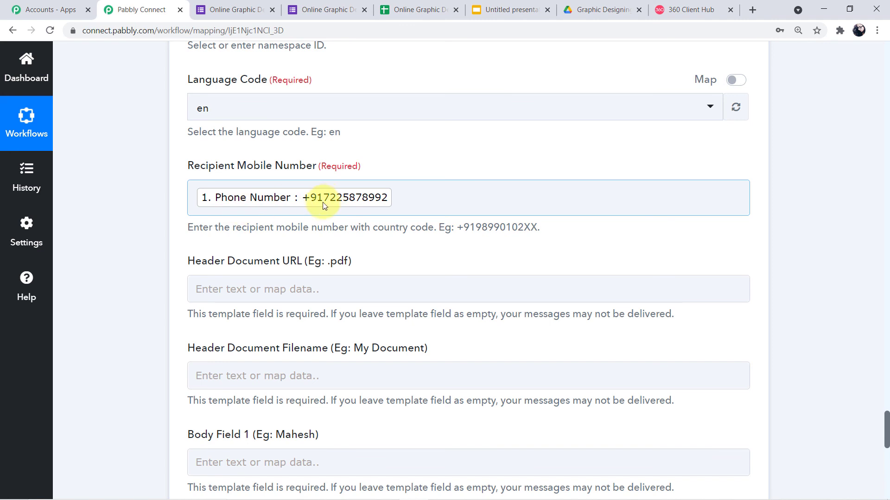
# - Map the Header Document URL to Res2 ExportLinks Application/pdf from the Google Drive: Share a File With Anyone step
pyautogui.scroll(-3, 509, 245)
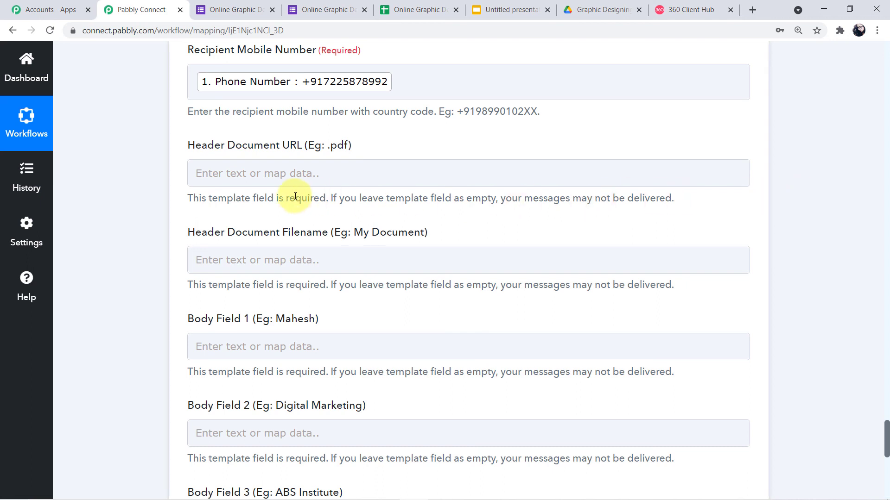
pyautogui.click(244, 172)
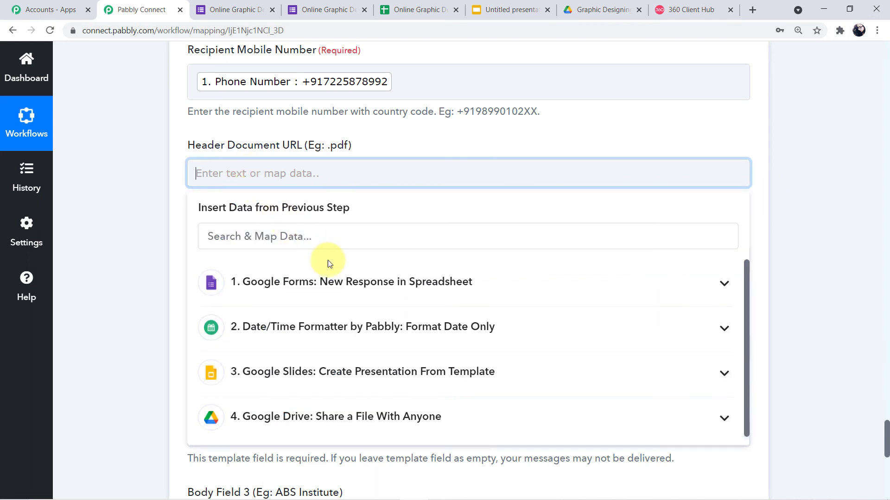
pyautogui.click(365, 409)
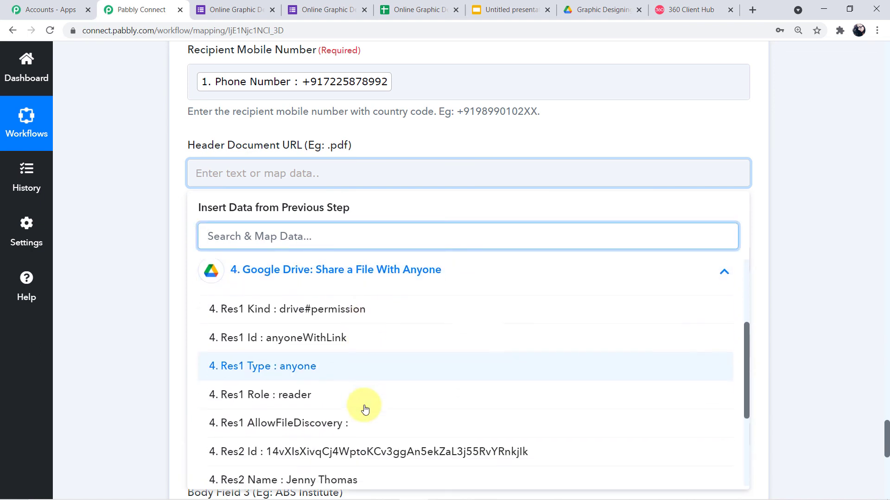
pyautogui.scroll(-4, 365, 409)
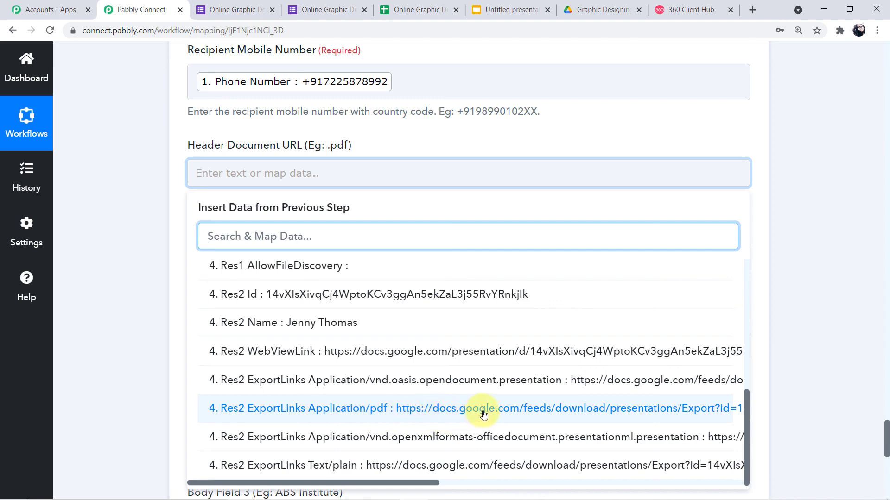
pyautogui.click(443, 410)
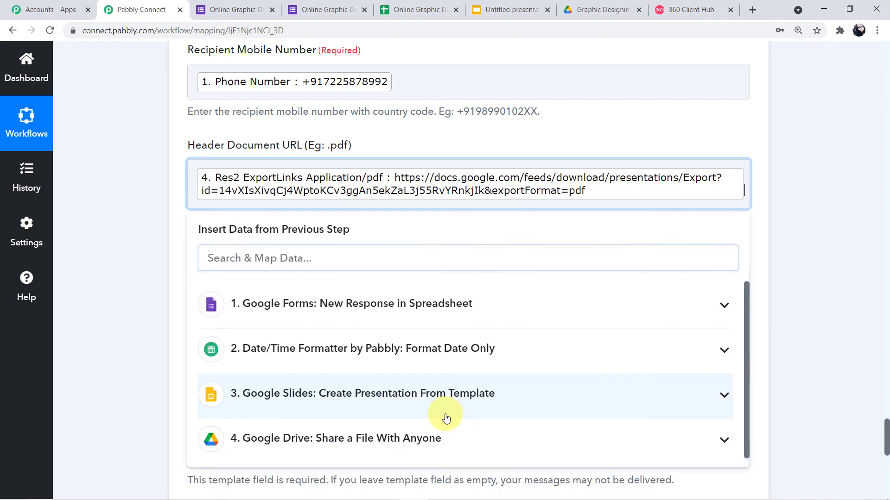
pyautogui.click(146, 302)
# - Map the Header Document Filename to the Full Name from the Google Forms response
pyautogui.scroll(-3, 145, 302)
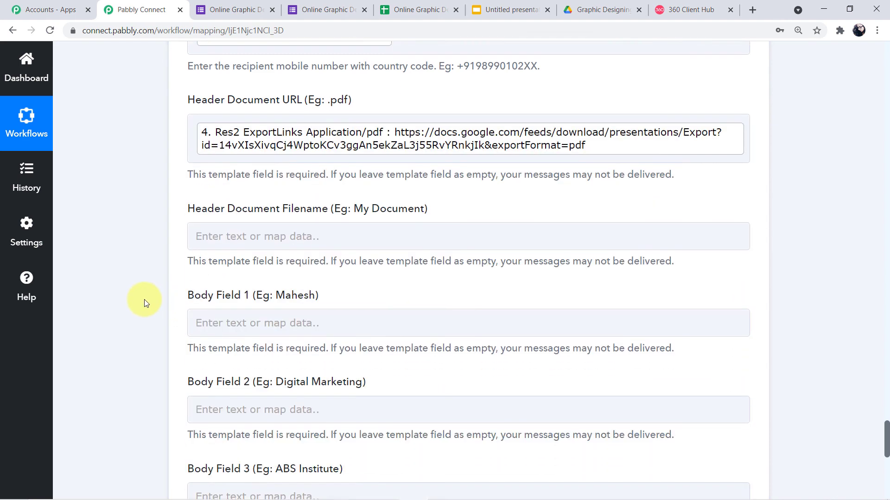
pyautogui.click(222, 171)
pyautogui.click(301, 149)
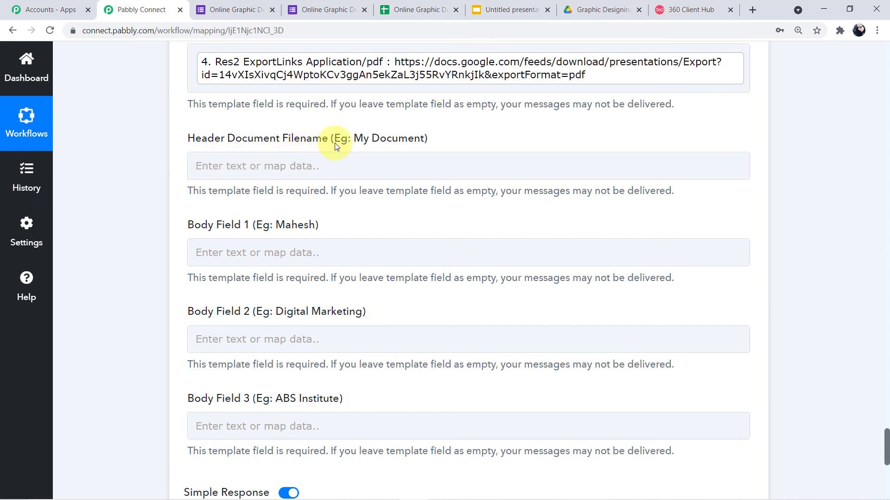
pyautogui.click(316, 159)
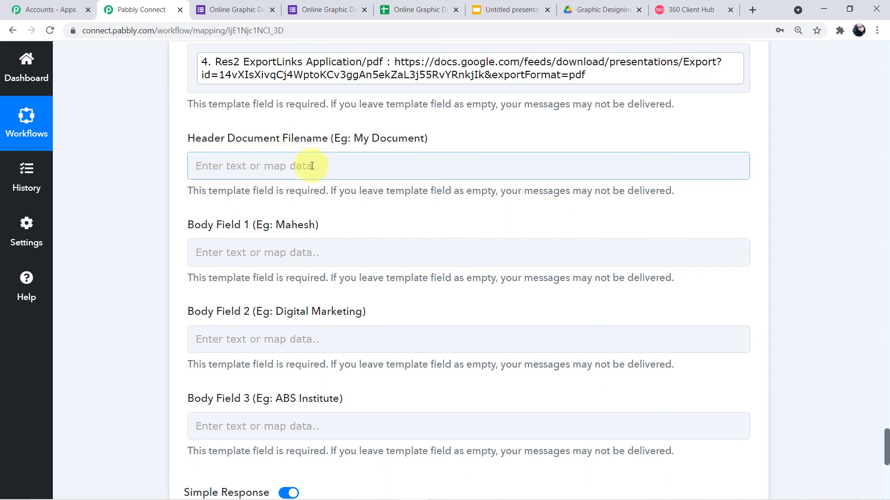
pyautogui.click(312, 166)
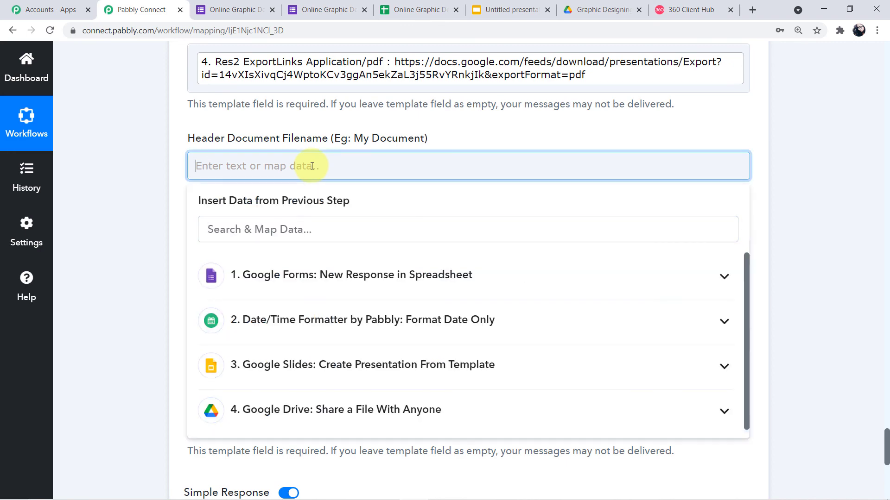
pyautogui.click(354, 275)
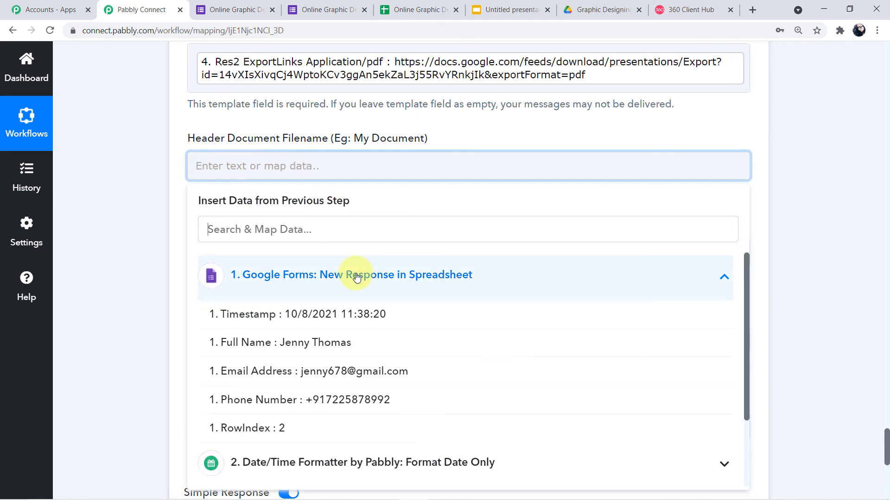
pyautogui.click(318, 342)
pyautogui.click(135, 251)
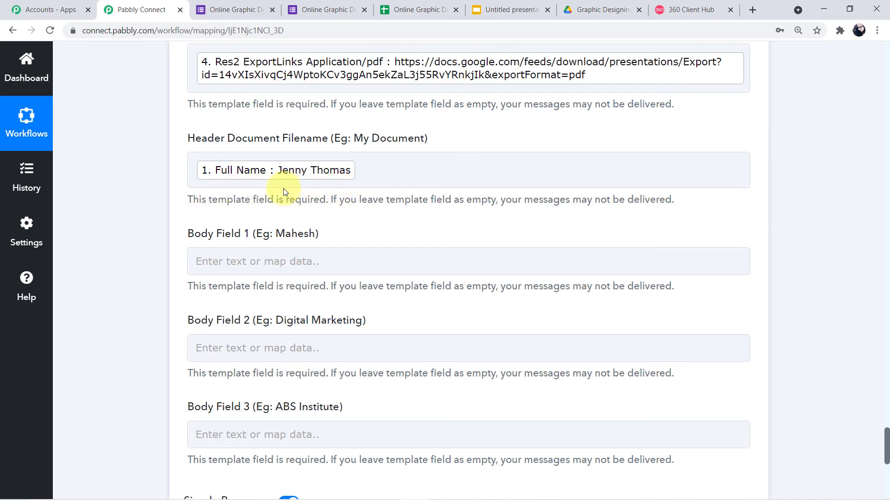
# - Map Body Field 1 to the Full Name from the Google Forms response
pyautogui.scroll(-1, 354, 184)
pyautogui.click(209, 194)
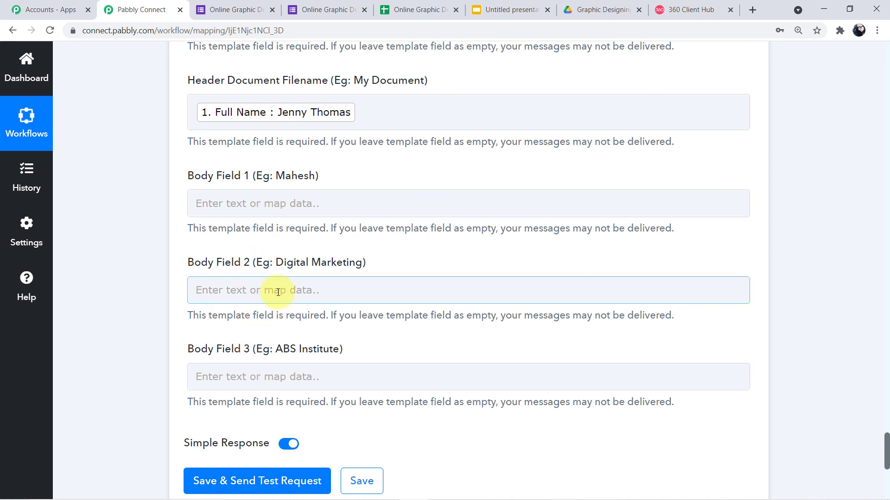
pyautogui.click(277, 202)
pyautogui.click(331, 318)
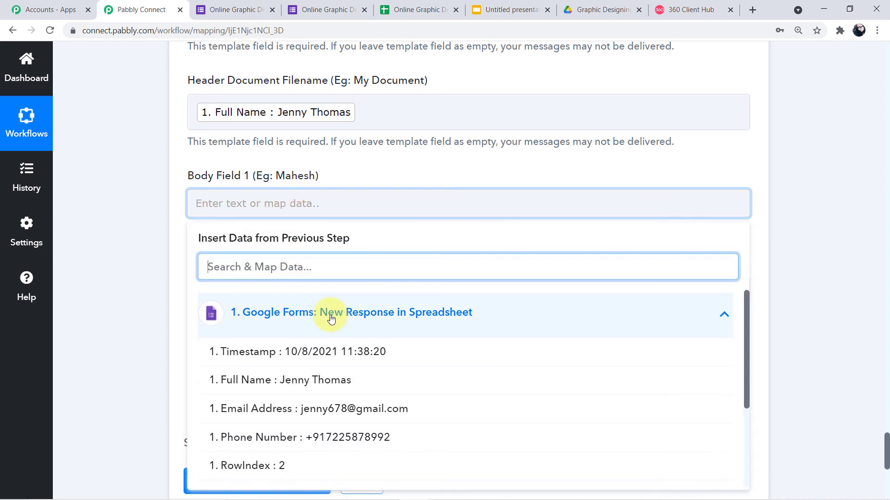
pyautogui.click(289, 384)
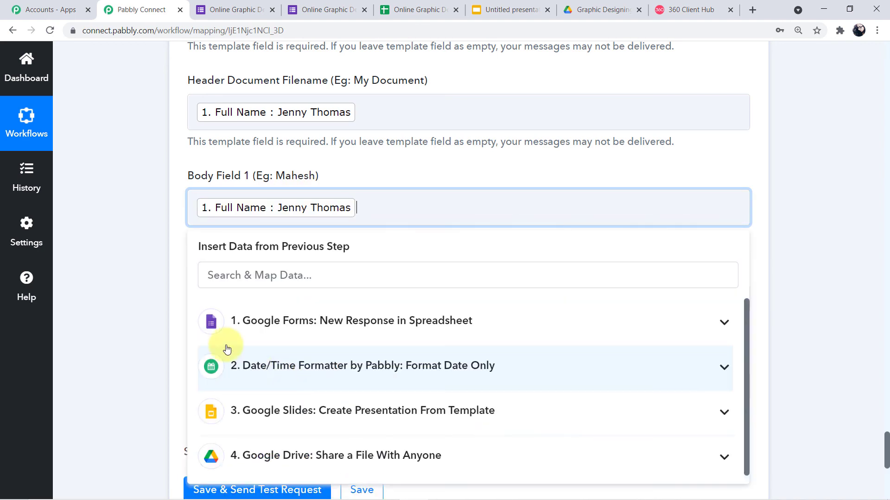
pyautogui.click(163, 283)
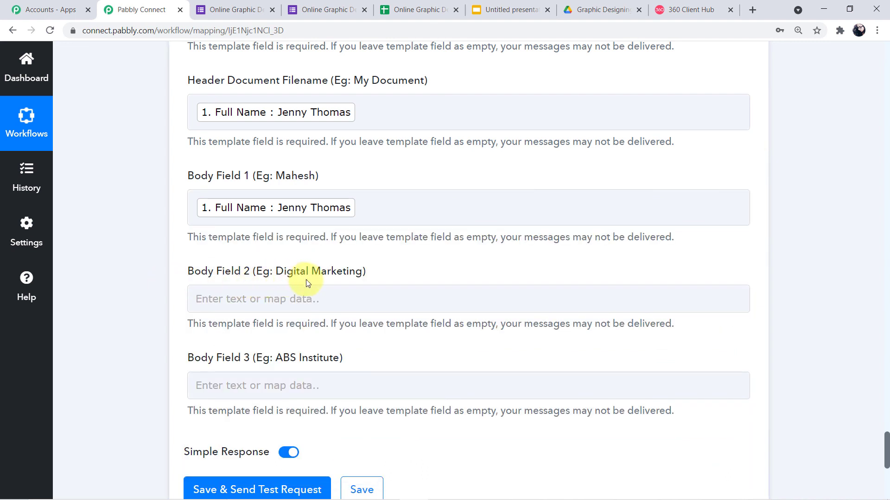
# - Set Body Field 2 to the course name GRAPHIC DESIGN COURSE
pyautogui.click(269, 300)
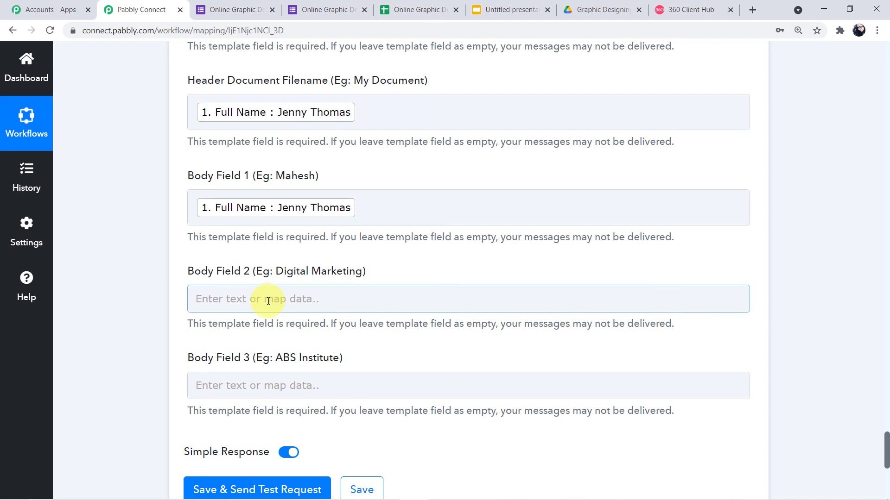
pyautogui.write('GRAPHIC DESIGN COURSE')
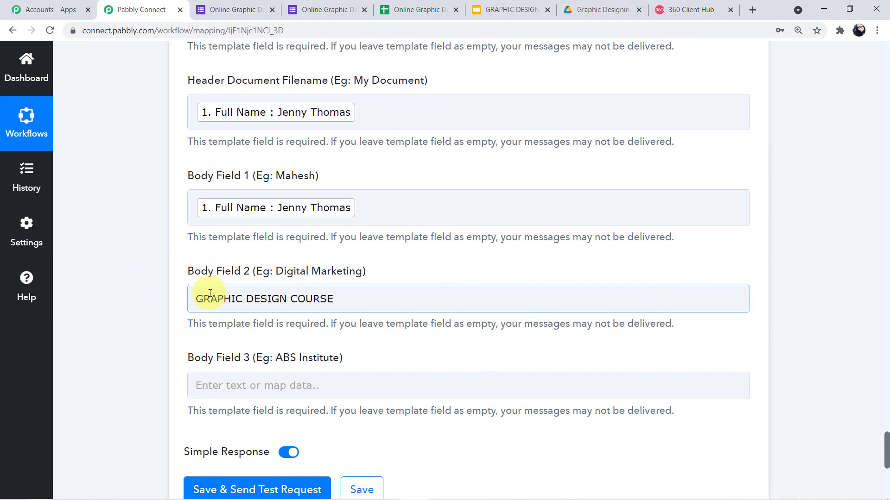
pyautogui.click(235, 299)
pyautogui.moveTo(244, 298); pyautogui.dragTo(348, 307)
pyautogui.click(365, 298)
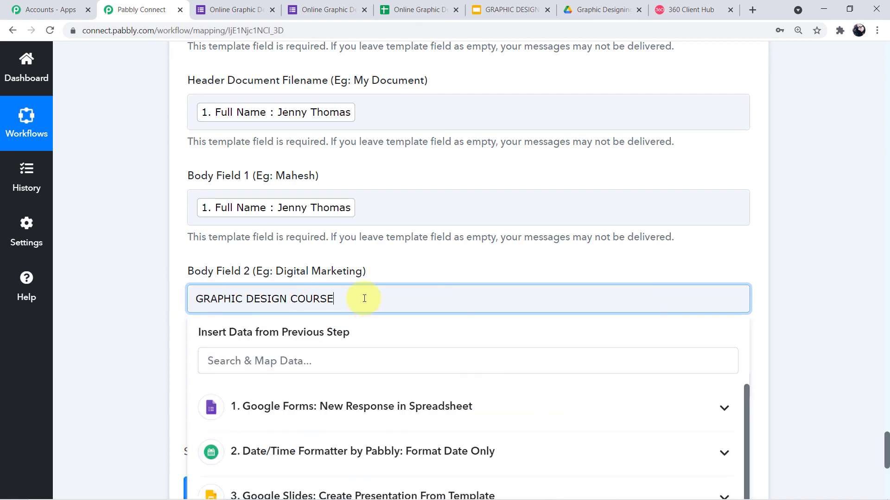
pyautogui.click(127, 320)
# - Set Body Field 3 to the institute name AI Institute and review the filled-in body fields
pyautogui.scroll(-3, 127, 320)
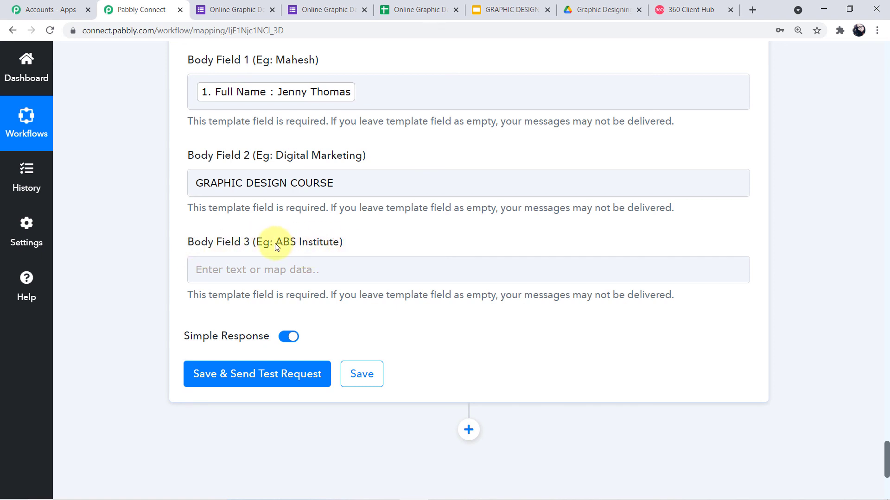
pyautogui.click(254, 272)
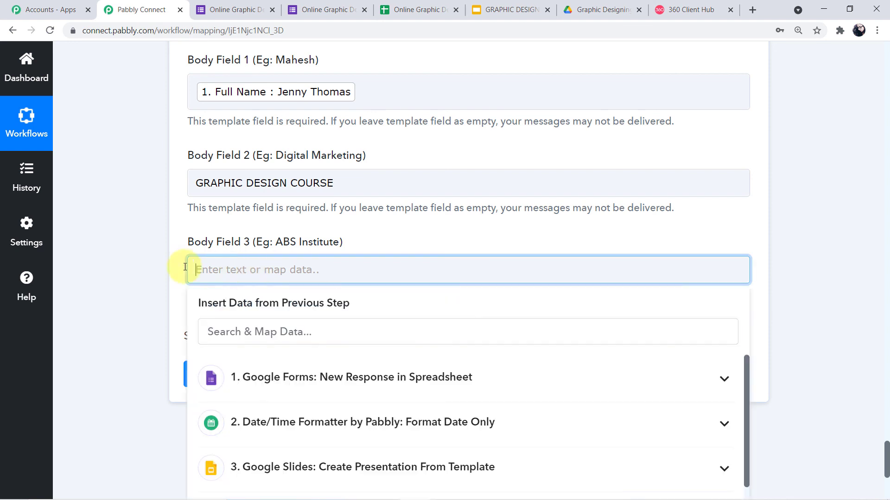
pyautogui.write('AI Institute')
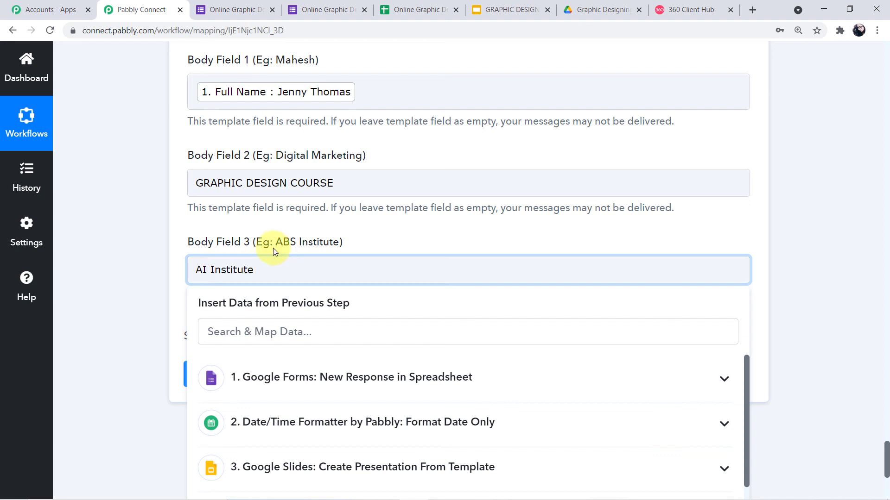
pyautogui.click(175, 274)
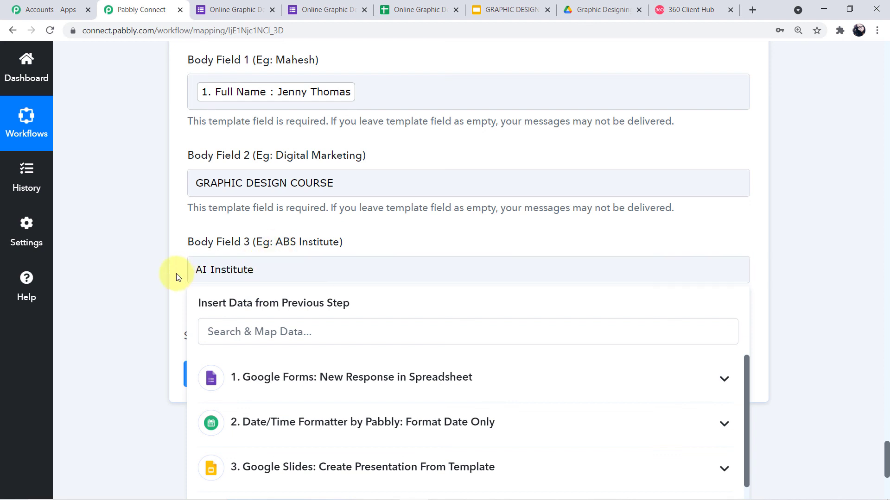
pyautogui.scroll(3, 271, 220)
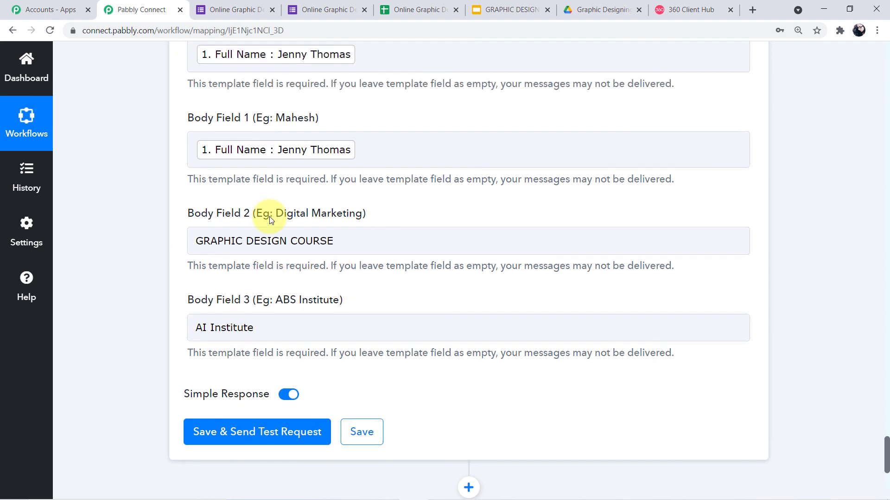
pyautogui.scroll(-3, 340, 200)
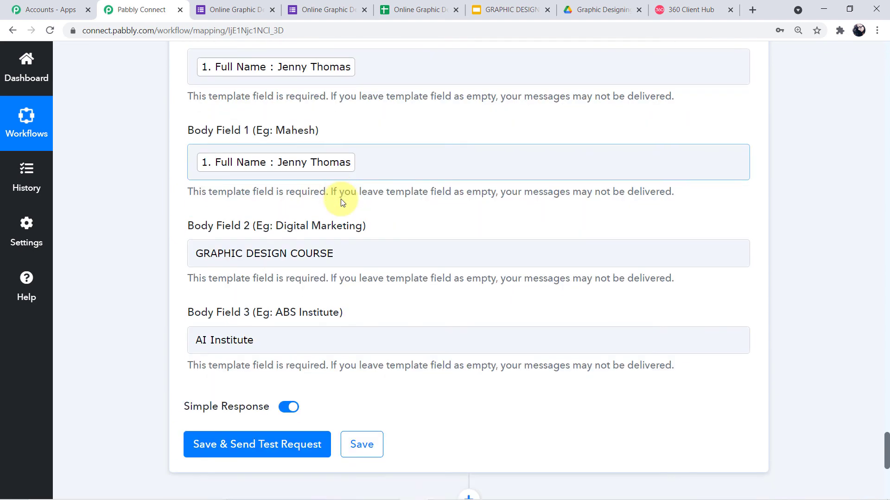
# - Send a test request for the 360Dialog template message and review the received response and the mapped template fields
pyautogui.click(285, 378)
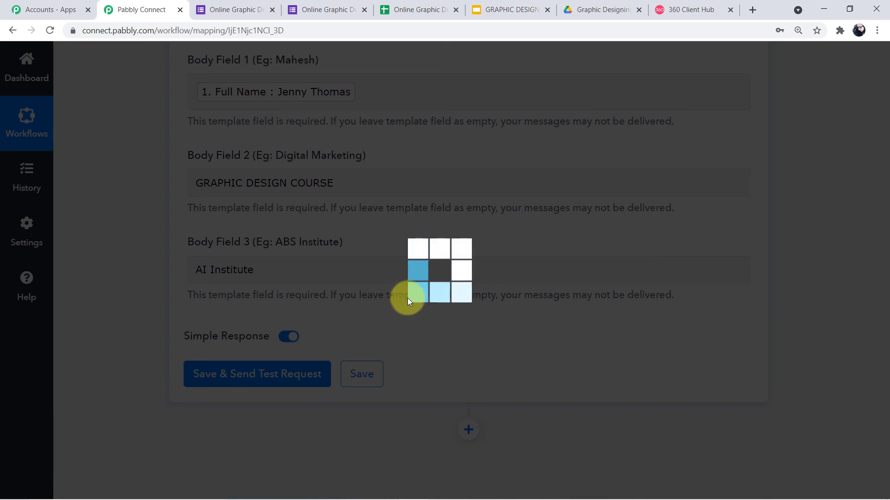
pyautogui.scroll(-4, 556, 369)
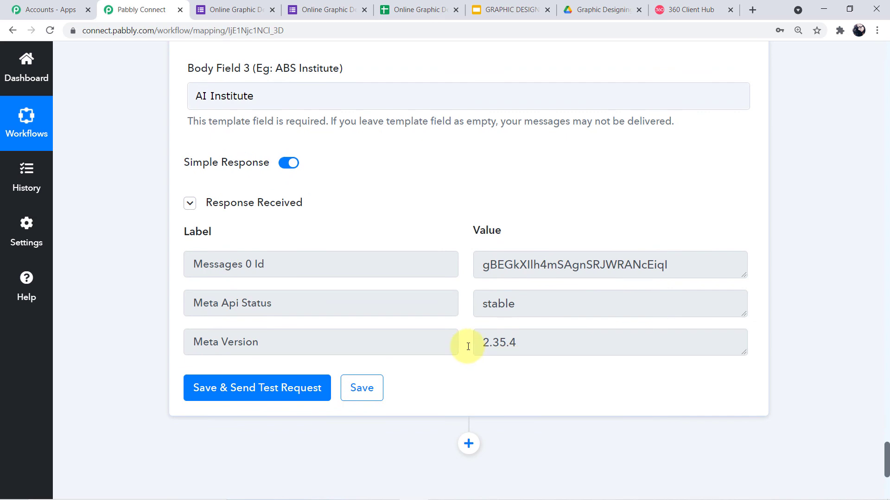
pyautogui.moveTo(569, 343); pyautogui.dragTo(461, 343)
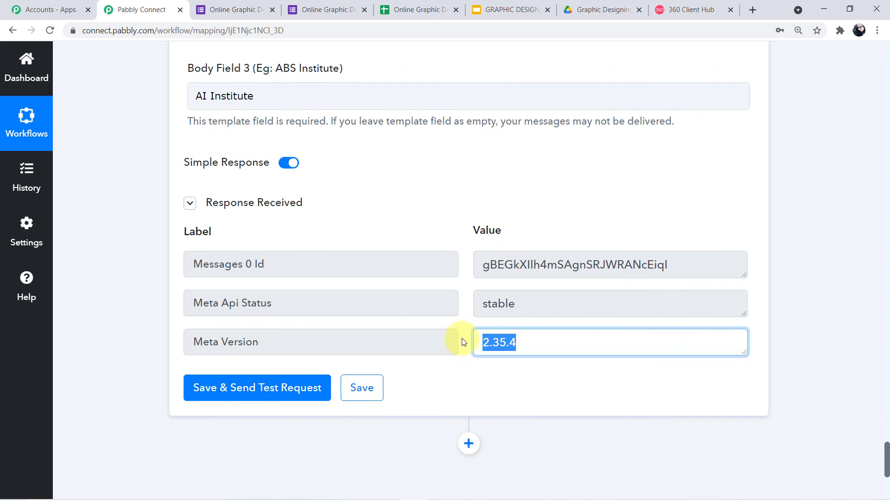
pyautogui.doubleClick(550, 289)
pyautogui.moveTo(693, 254); pyautogui.dragTo(407, 252)
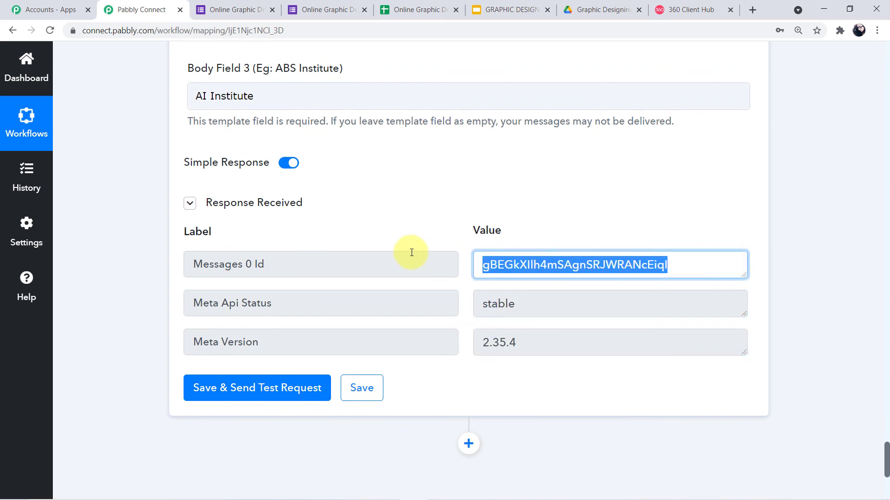
pyautogui.scroll(2, 813, 282)
pyautogui.scroll(9, 813, 282)
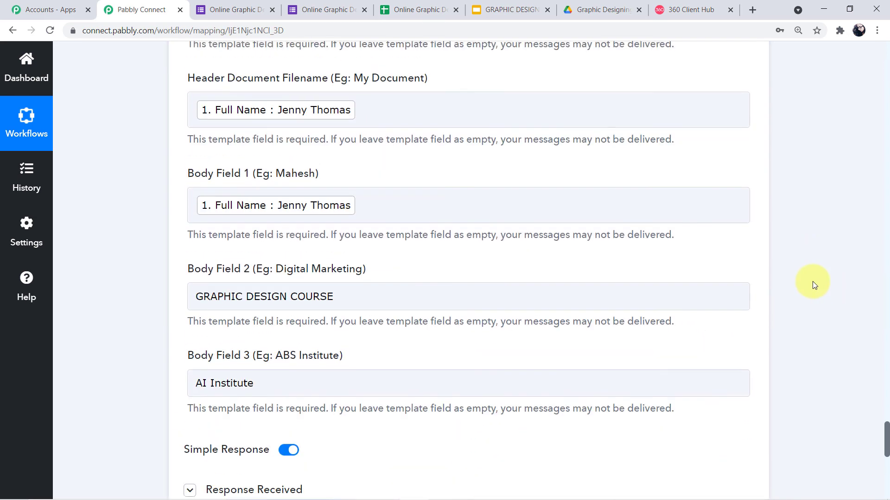
pyautogui.scroll(4, 812, 281)
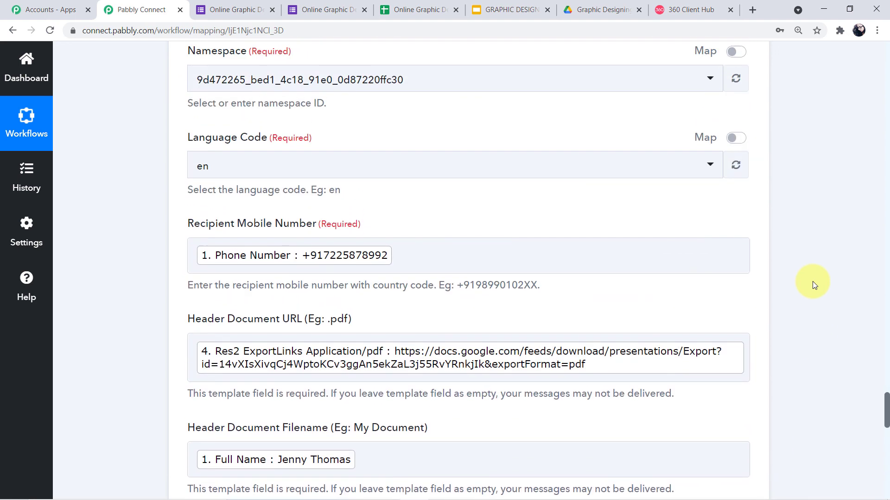
pyautogui.scroll(-4, 812, 282)
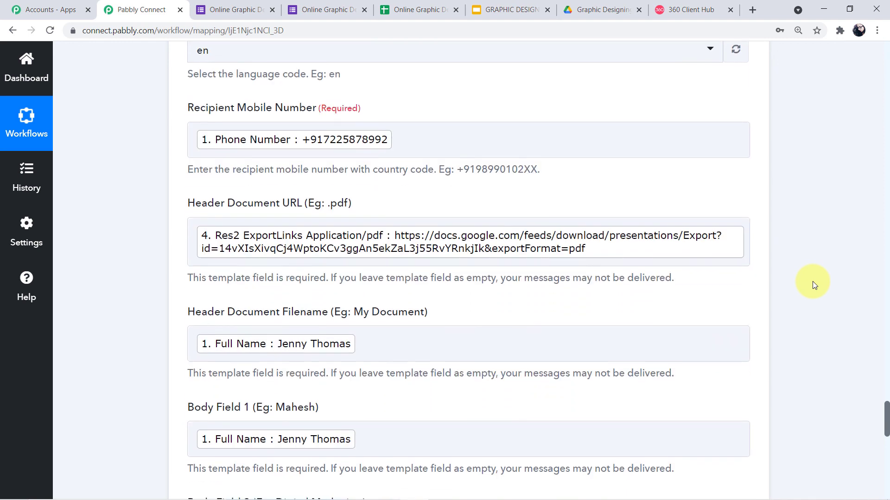
pyautogui.scroll(-1, 813, 281)
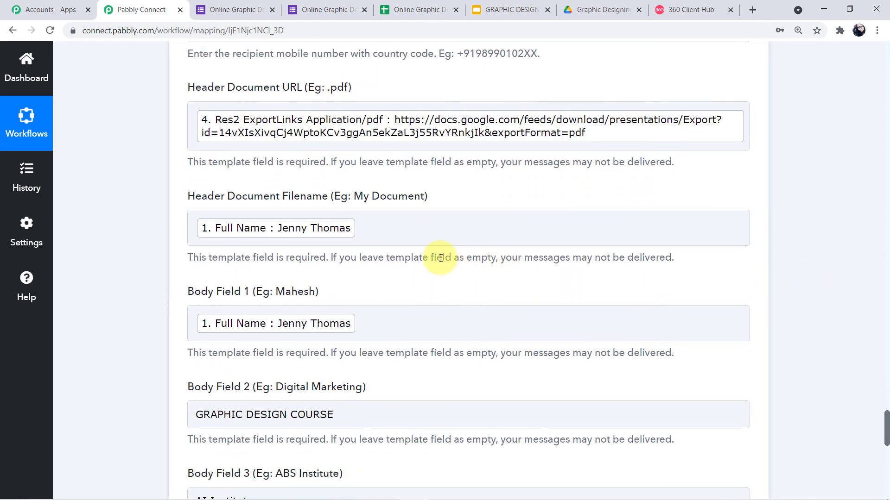
# - Switch to WhatsApp Web, open the newly received certificate message, and download and open its attached PDF
pyautogui.hotkey('alt', 'Tab')
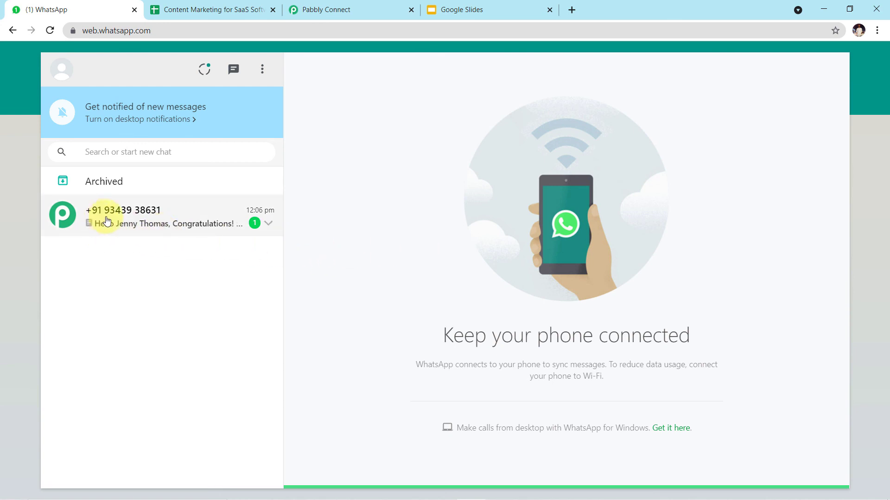
pyautogui.click(159, 224)
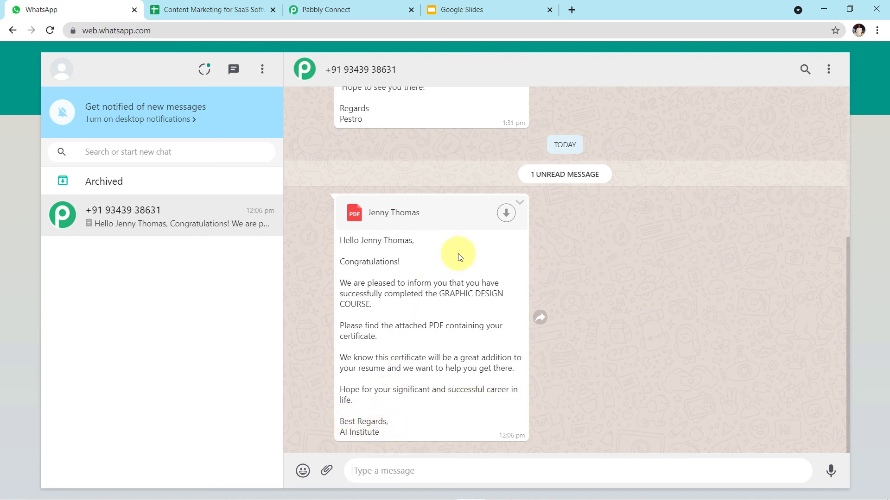
pyautogui.click(505, 214)
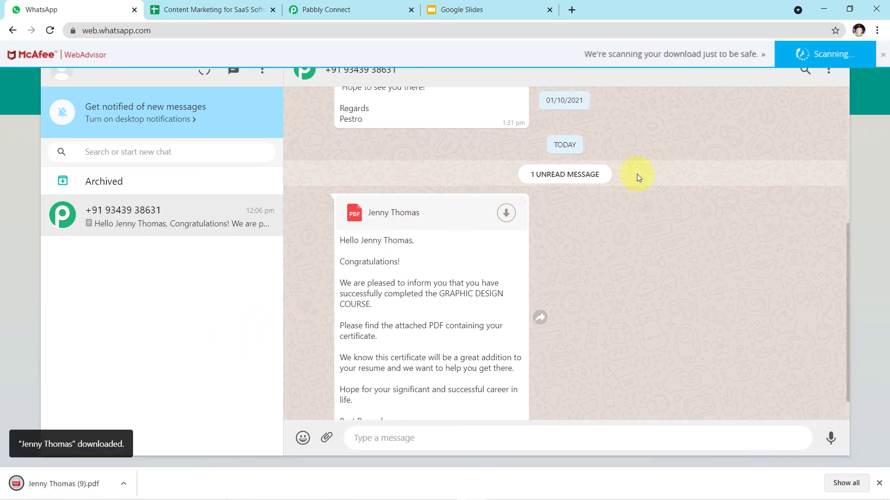
pyautogui.click(882, 54)
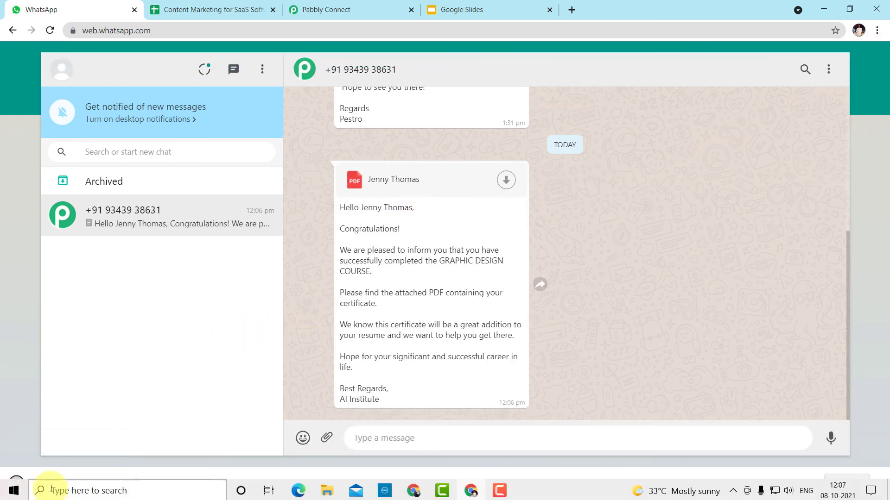
pyautogui.click(89, 477)
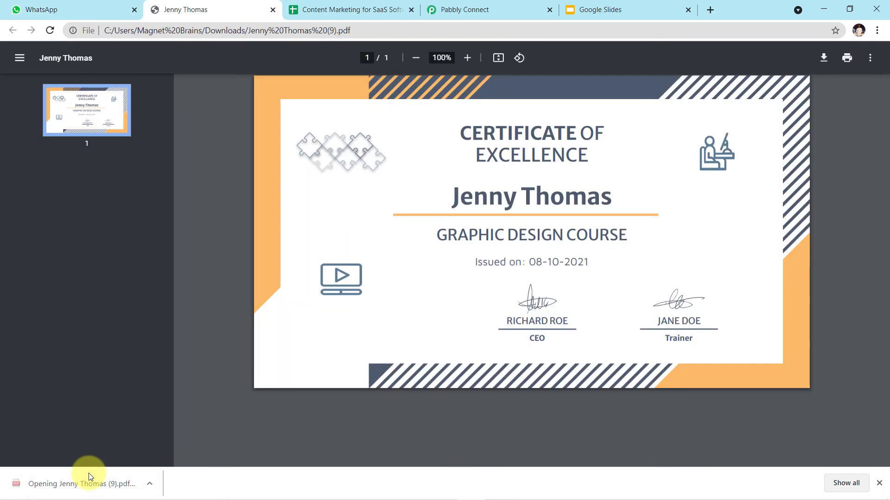
# - Check the recipient's name and the issue date on the PDF certificate, and close the document
pyautogui.moveTo(447, 195); pyautogui.dragTo(646, 194)
pyautogui.click(645, 194)
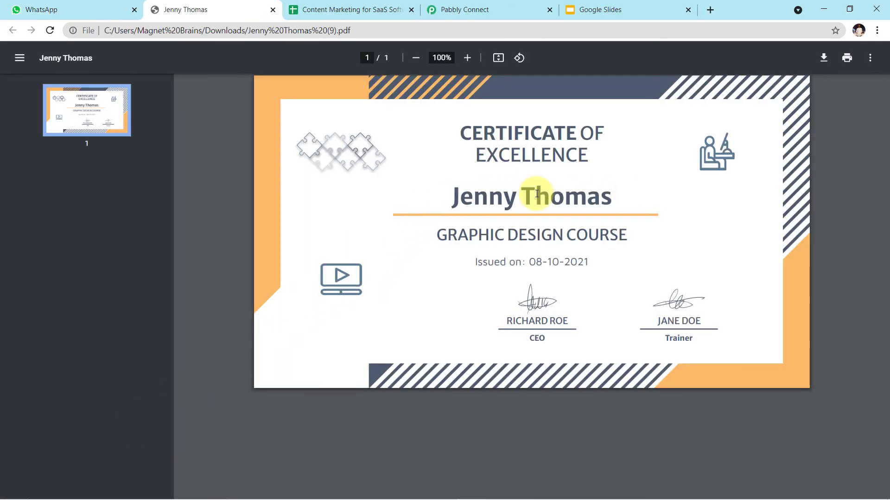
pyautogui.moveTo(528, 262); pyautogui.dragTo(647, 265)
pyautogui.click(647, 264)
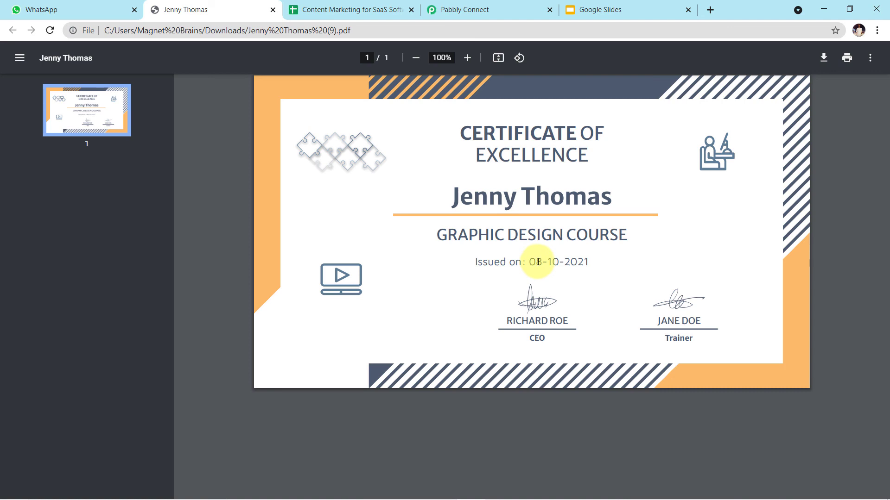
pyautogui.moveTo(527, 263); pyautogui.dragTo(600, 260)
pyautogui.click(608, 263)
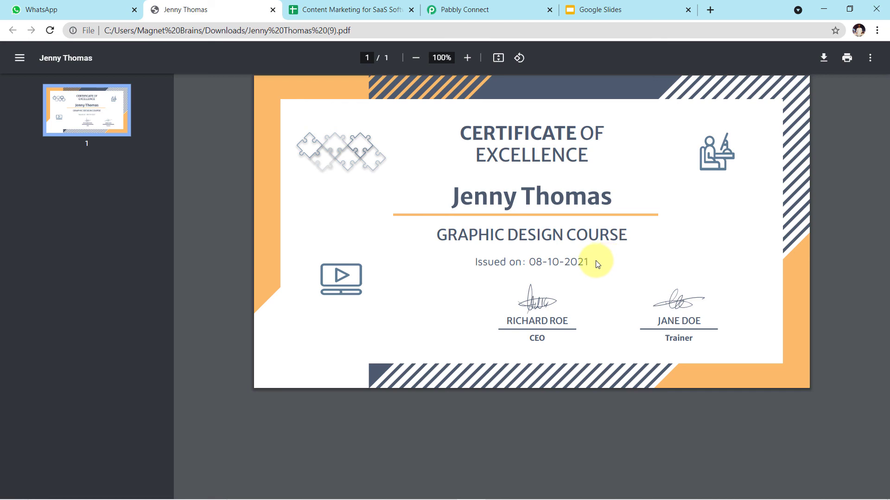
pyautogui.moveTo(589, 262); pyautogui.dragTo(463, 260)
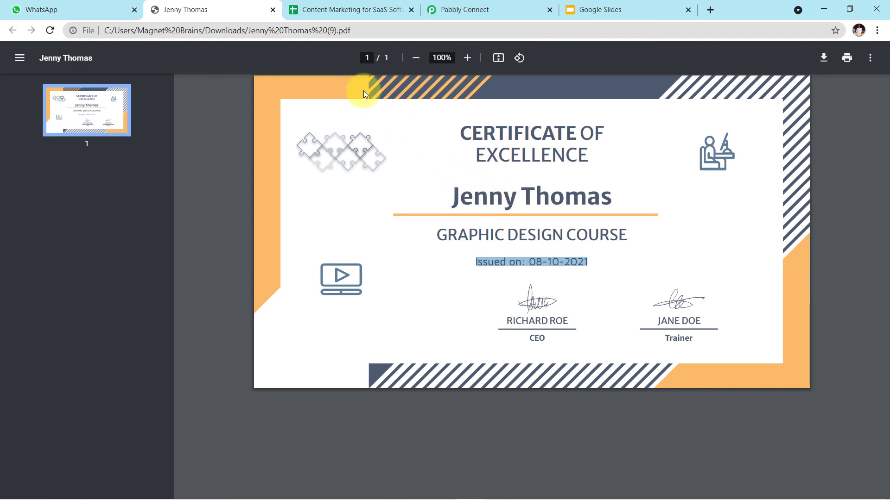
pyautogui.click(272, 10)
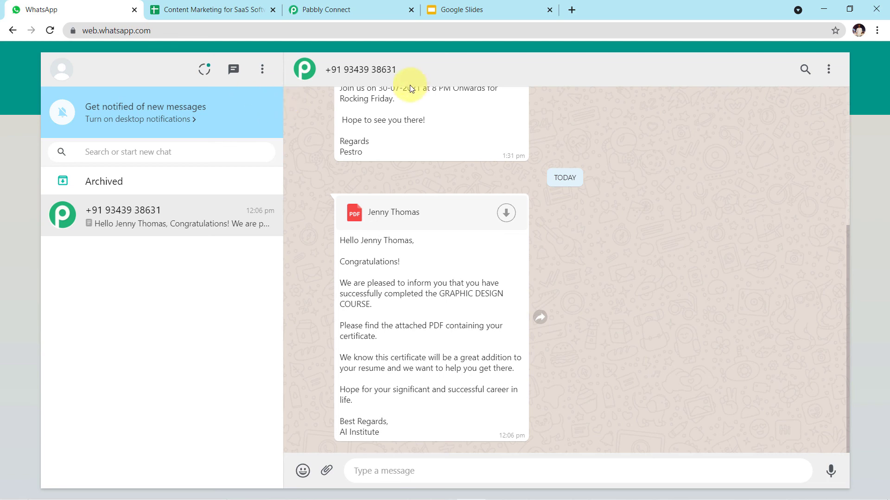
# - Delete the WhatsApp chat that contains the received certificate message
pyautogui.click(262, 76)
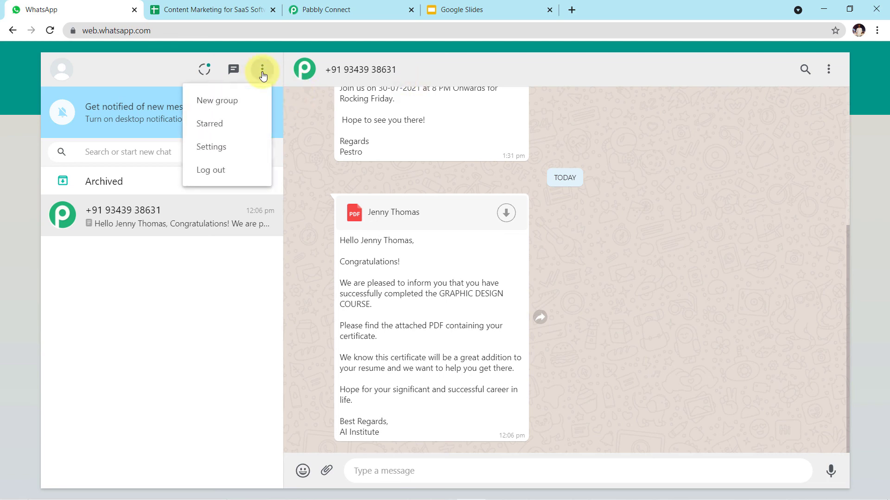
pyautogui.click(323, 165)
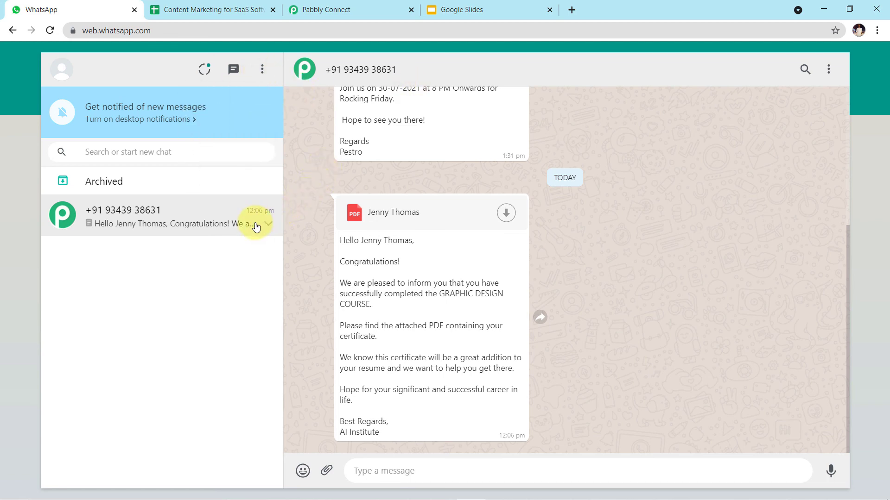
pyautogui.click(271, 227)
pyautogui.click(308, 296)
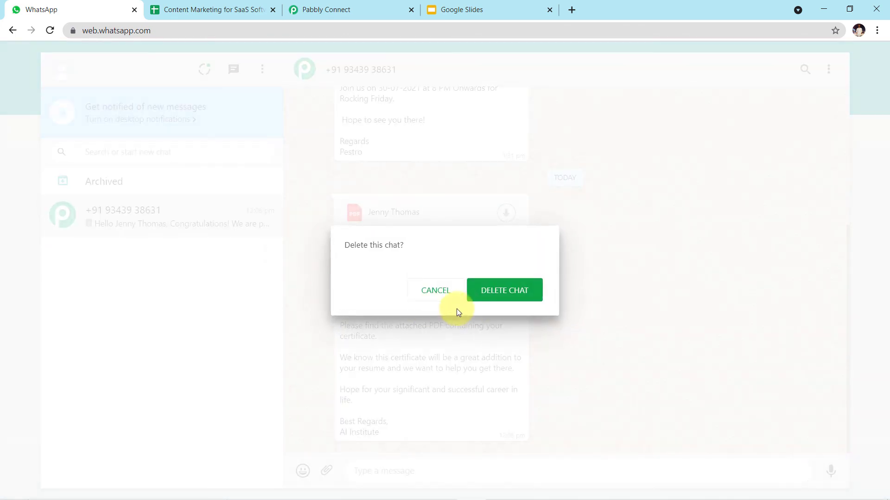
pyautogui.click(489, 301)
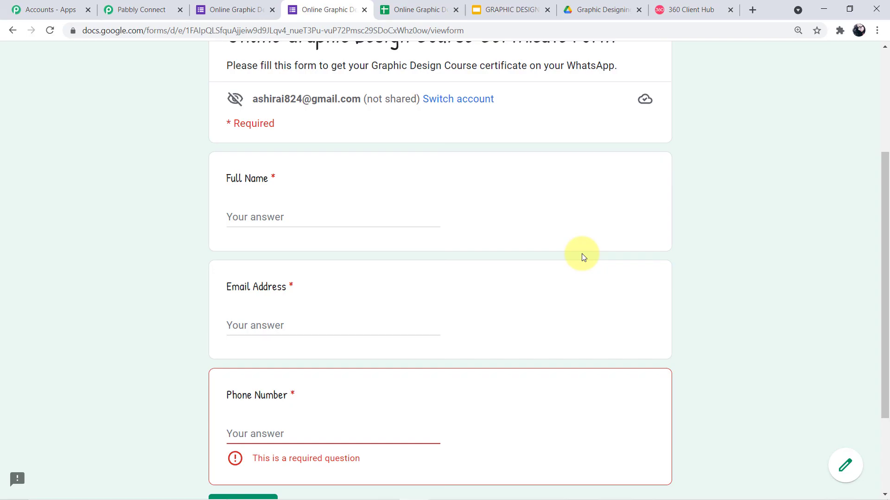
# - In the Online Graphic Design Course Certificate Form, autofill another person's full name and e-mail, replace the phone number, and submit the response
pyautogui.scroll(2, 570, 250)
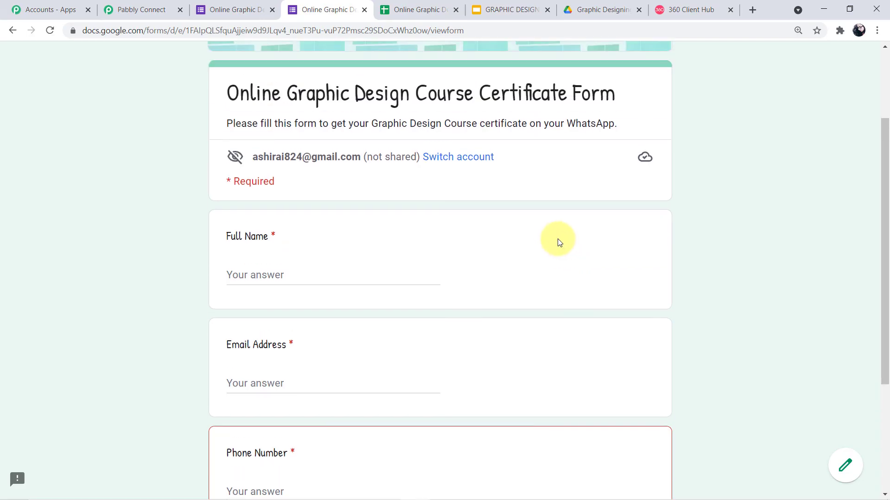
pyautogui.scroll(3, 558, 240)
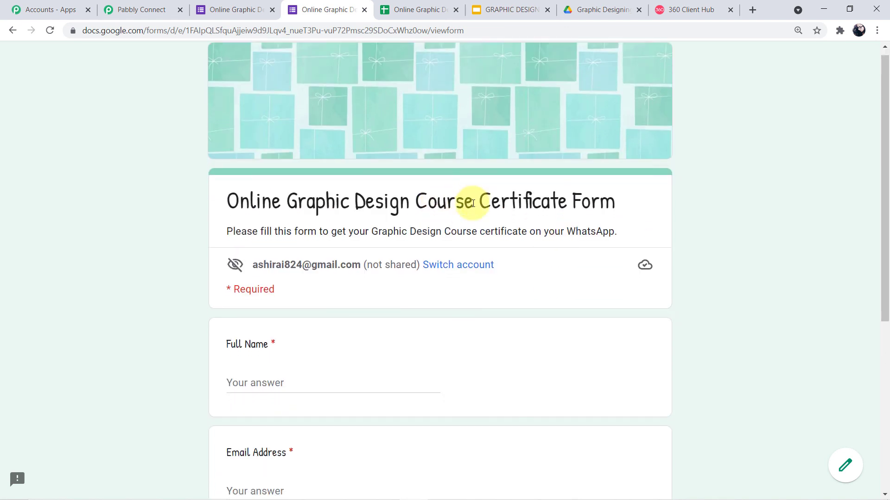
pyautogui.scroll(-3, 473, 204)
pyautogui.scroll(-1, 473, 204)
pyautogui.scroll(-1, 472, 203)
pyautogui.click(266, 162)
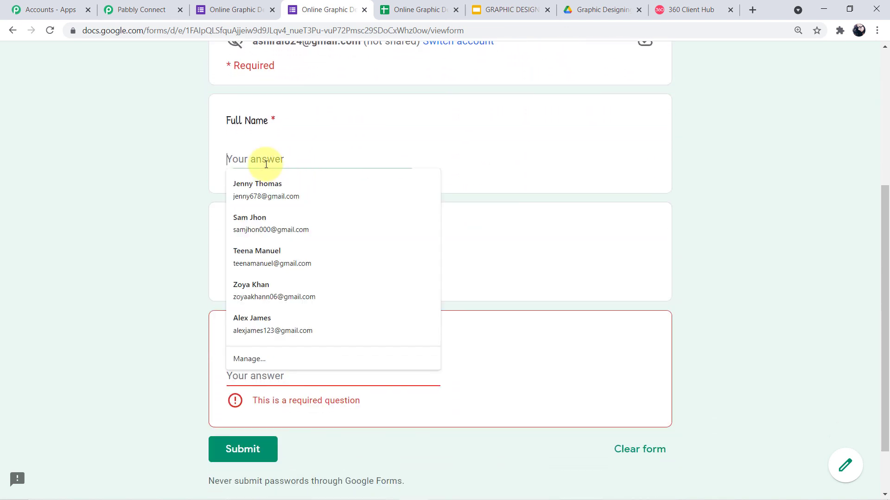
pyautogui.click(273, 214)
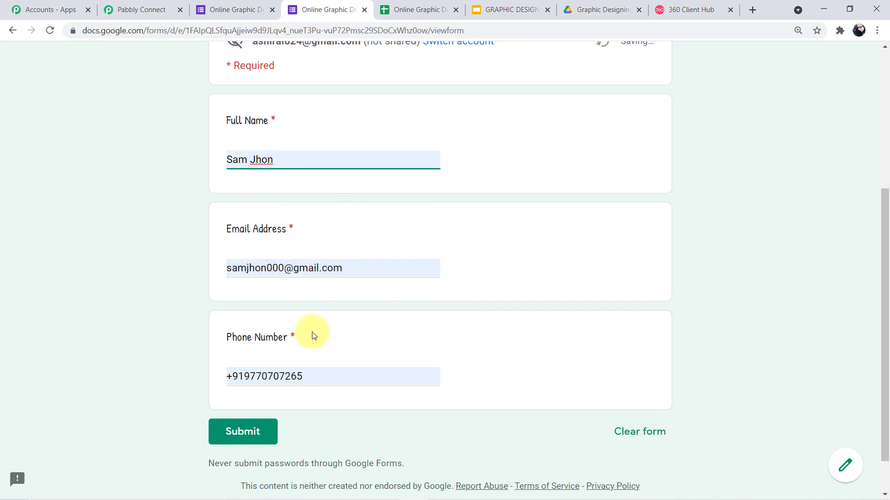
pyautogui.moveTo(318, 375); pyautogui.dragTo(248, 376)
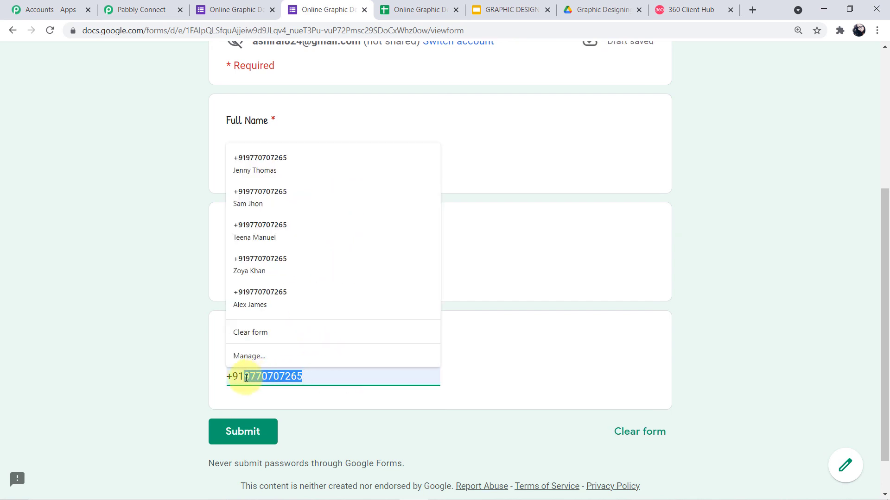
pyautogui.hotkey('ctrl', 'v')
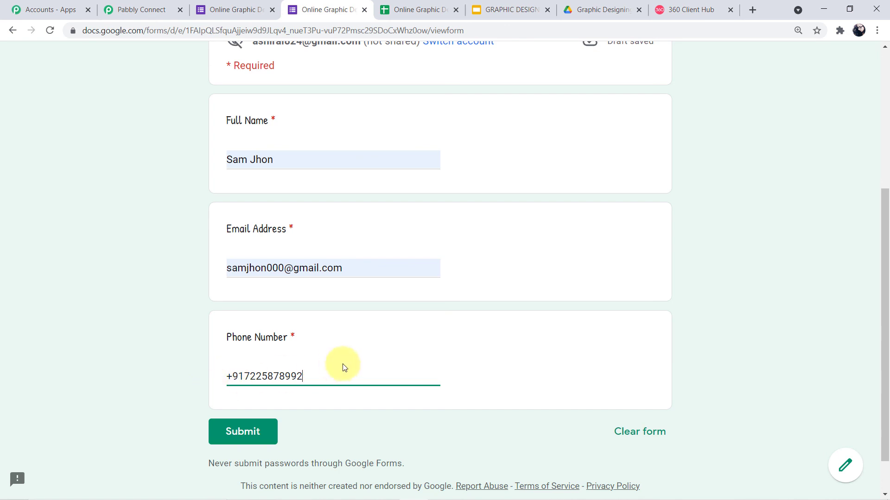
pyautogui.click(253, 439)
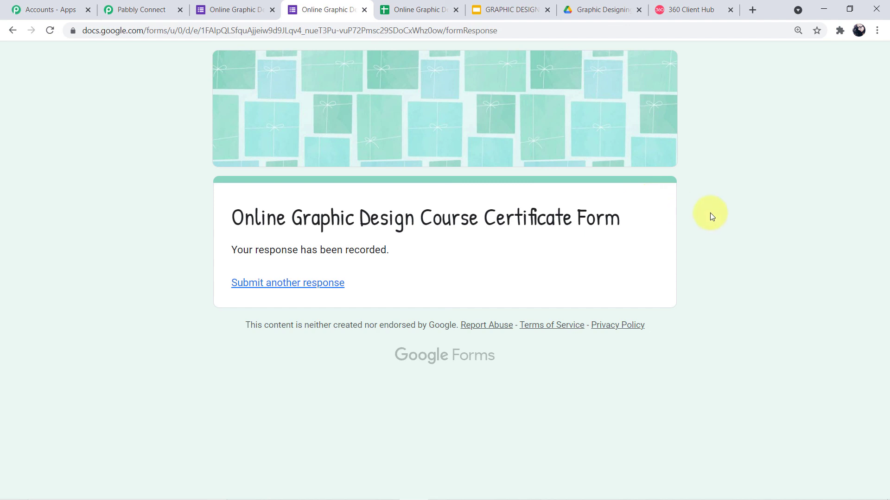
# - Return to WhatsApp Web, open the message for the new form submission, and download and open its certificate PDF
pyautogui.hotkey('alt', 'Tab')
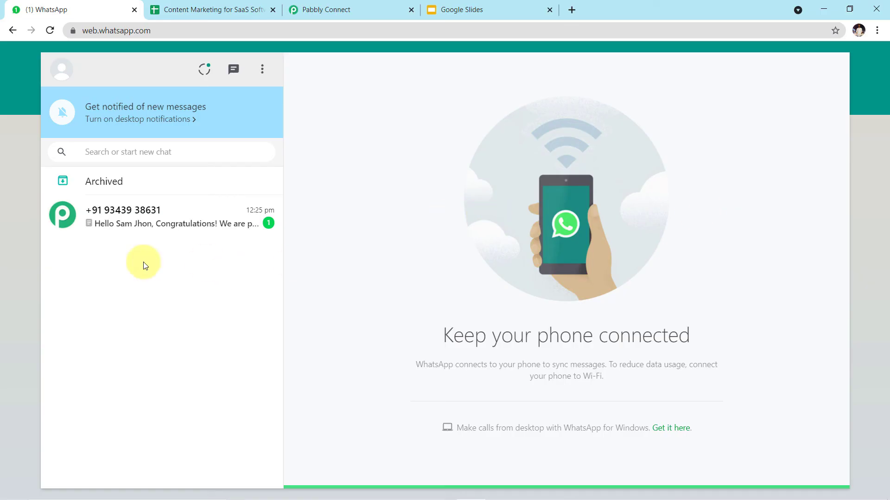
pyautogui.click(159, 227)
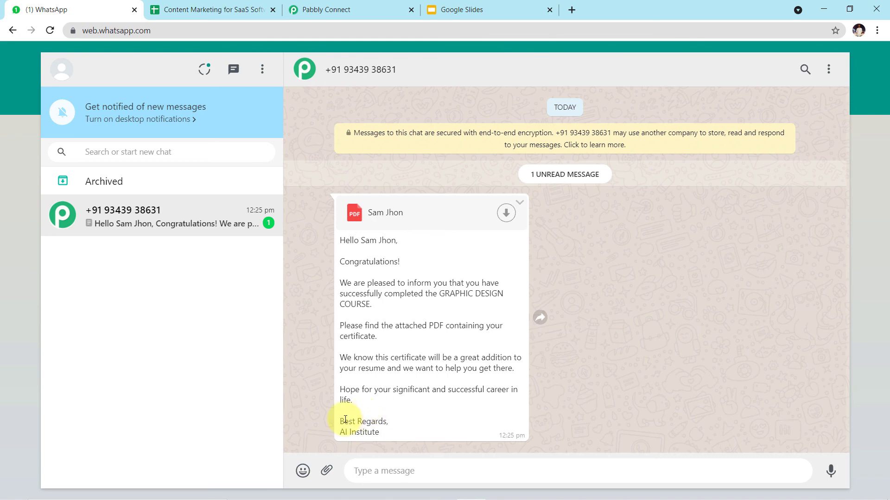
pyautogui.click(500, 218)
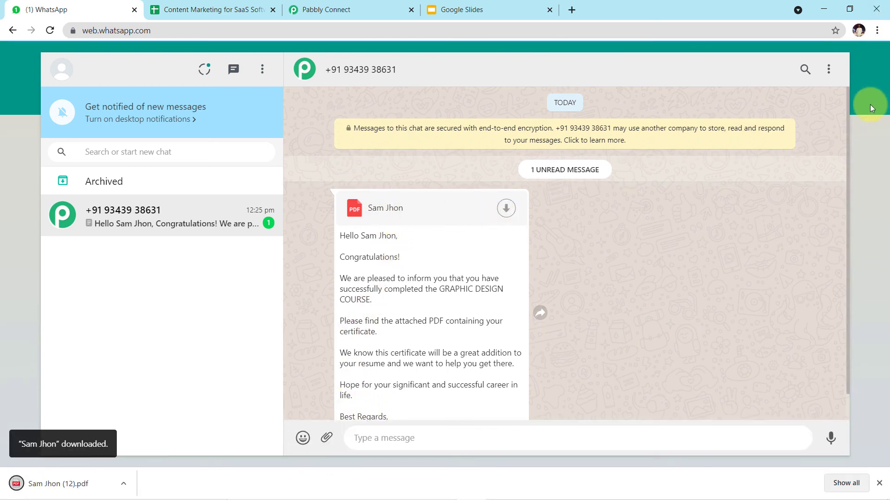
pyautogui.click(883, 55)
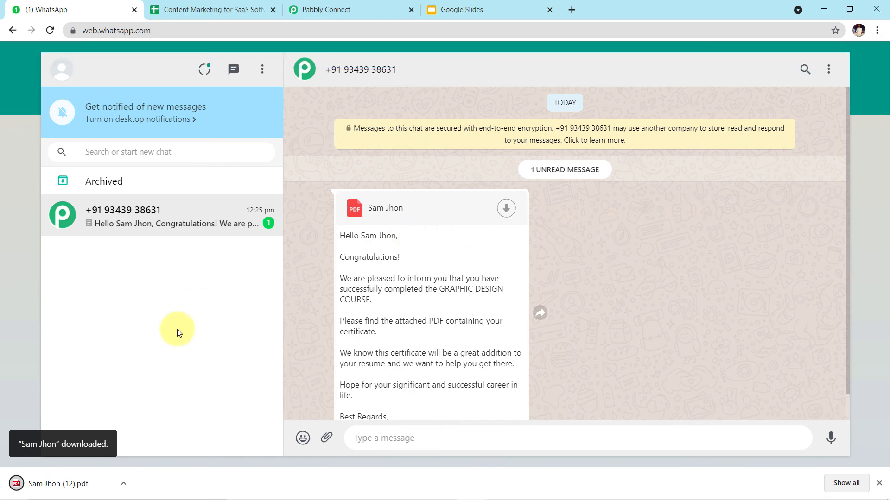
pyautogui.click(112, 482)
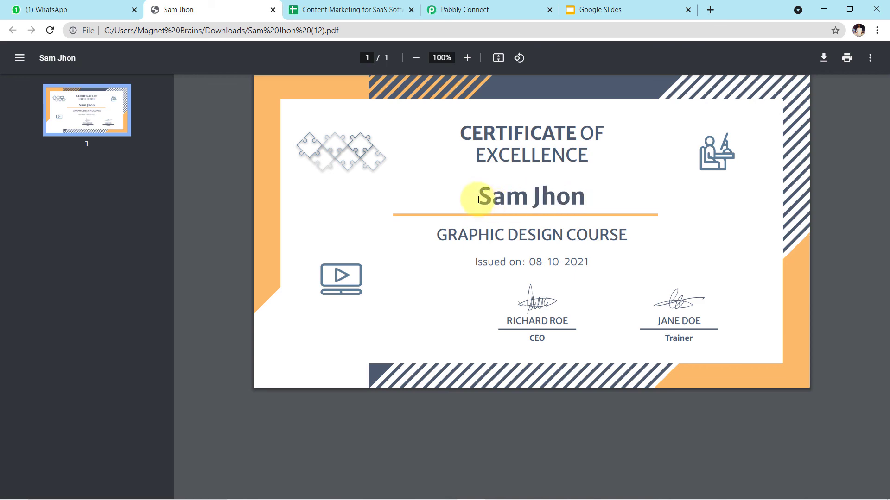
# - Check the new respondent's name and the issue date on the opened certificate
pyautogui.moveTo(477, 198); pyautogui.dragTo(582, 200)
pyautogui.moveTo(523, 263); pyautogui.dragTo(589, 263)
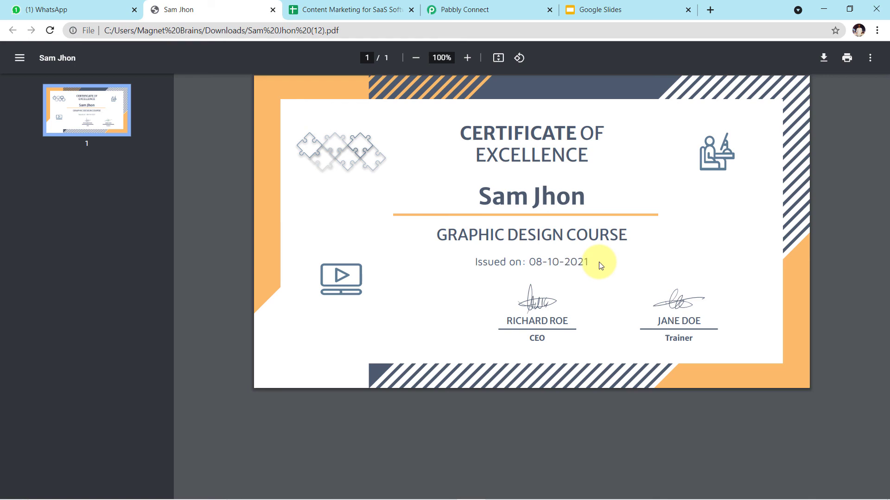
pyautogui.moveTo(475, 198)
pyautogui.mouseDown()
pyautogui.moveTo(586, 198)
pyautogui.moveTo(472, 196)
pyautogui.mouseUp()
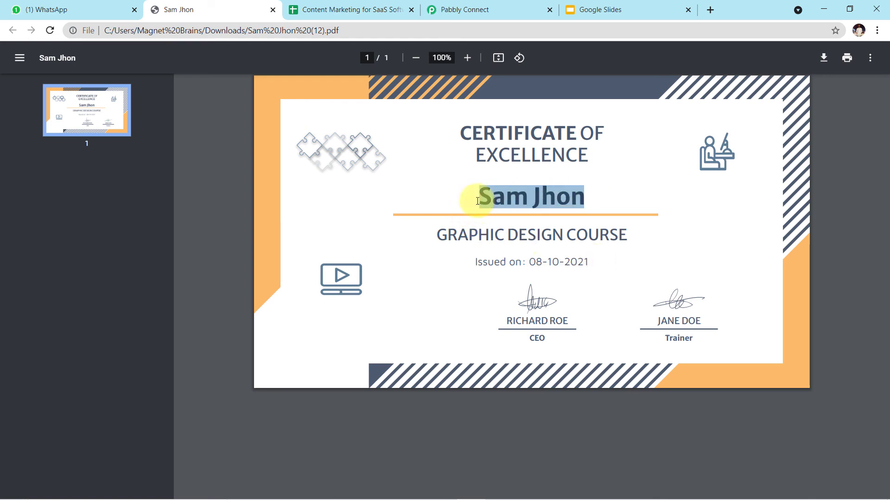
pyautogui.click(624, 205)
pyautogui.moveTo(595, 198); pyautogui.dragTo(476, 195)
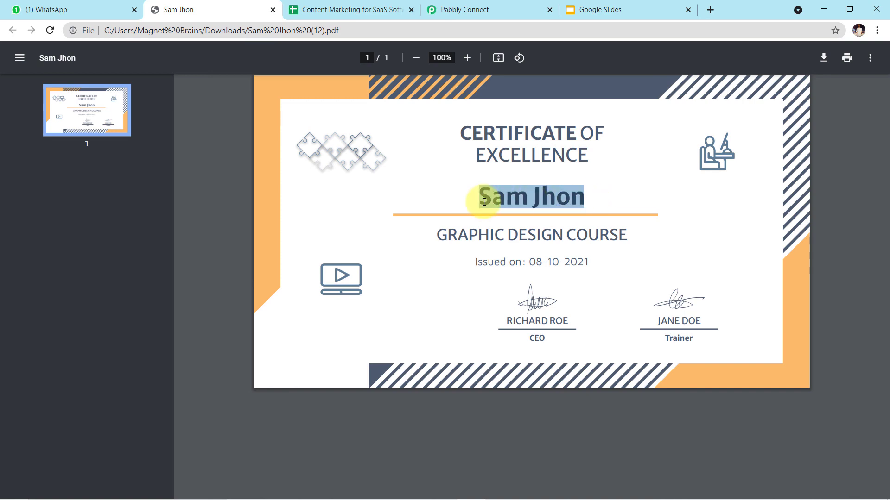
pyautogui.click(595, 204)
pyautogui.moveTo(598, 203); pyautogui.dragTo(484, 193)
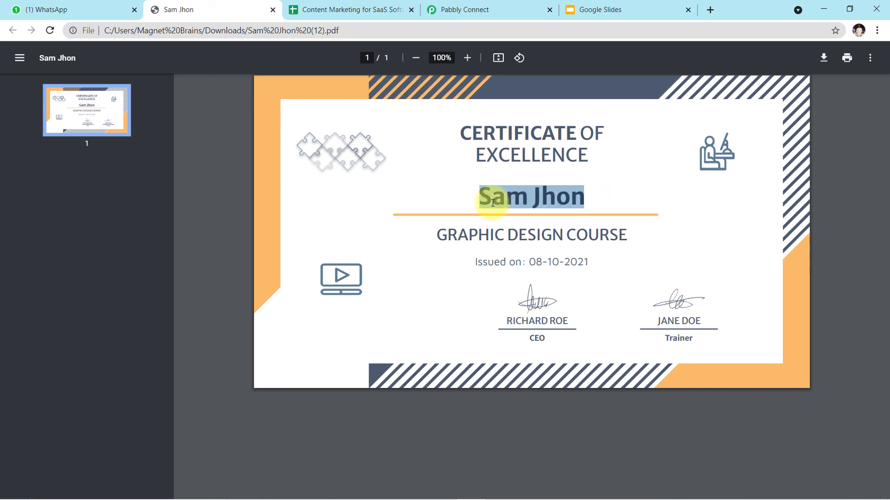